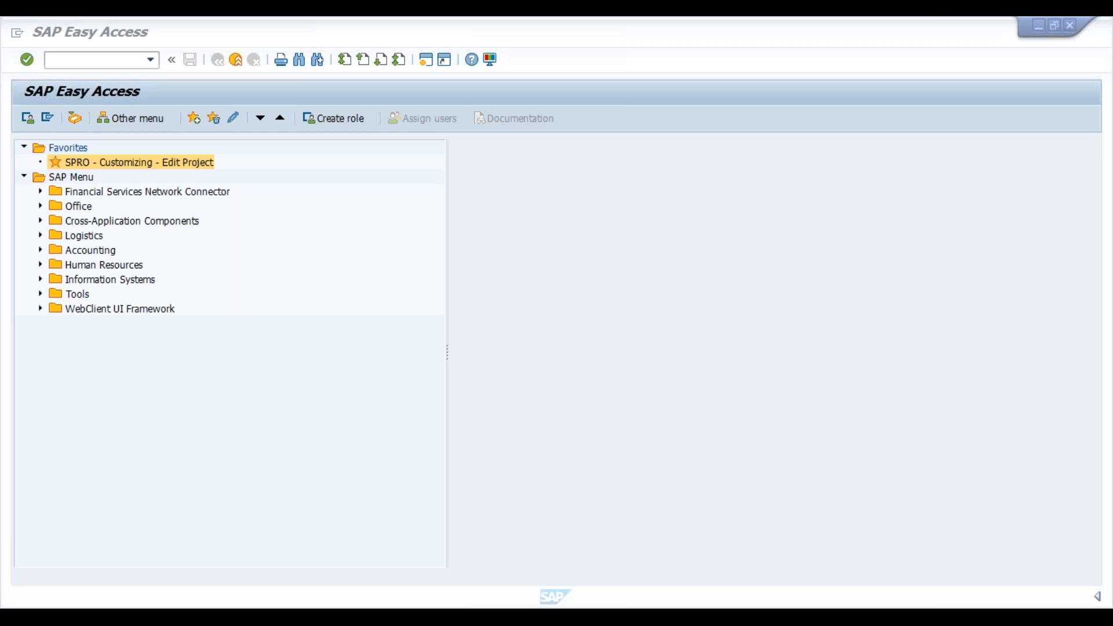
- Open the SPRO Customizing project favorite and display the SAP Reference IMG
{"action": "left_click", "coordinate": [76, 167]}
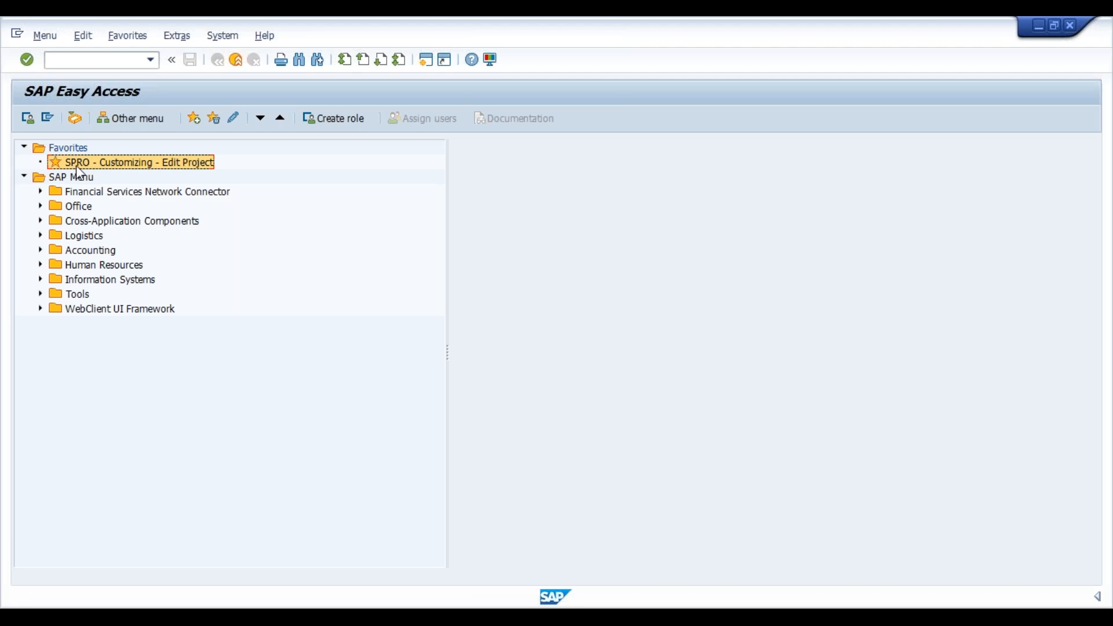
{"action": "double_click", "coordinate": [76, 166]}
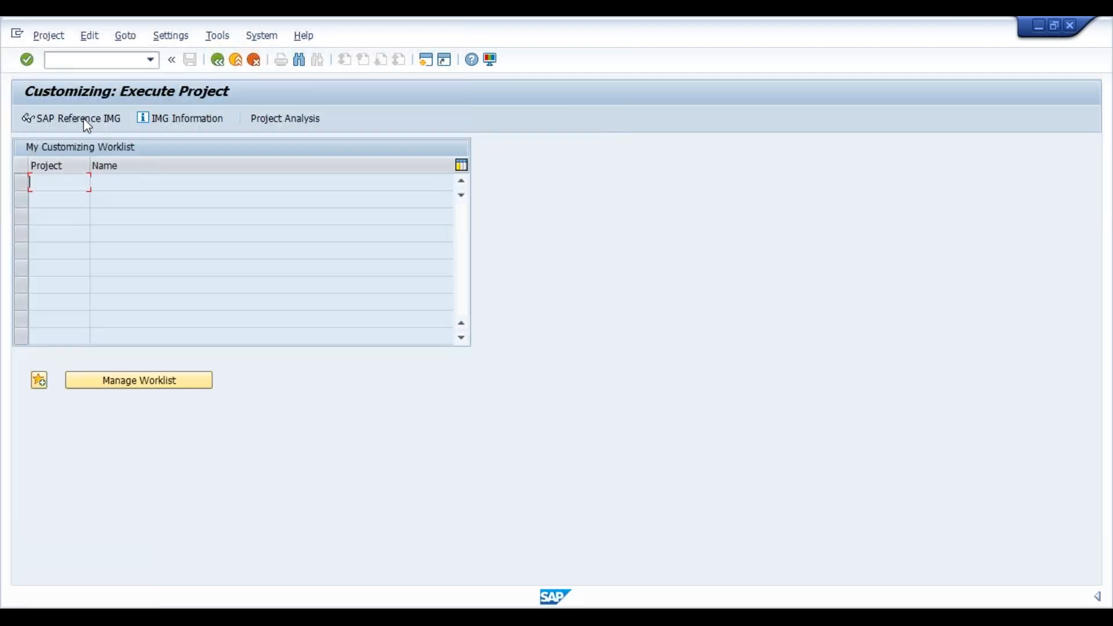
{"action": "left_click", "coordinate": [84, 118]}
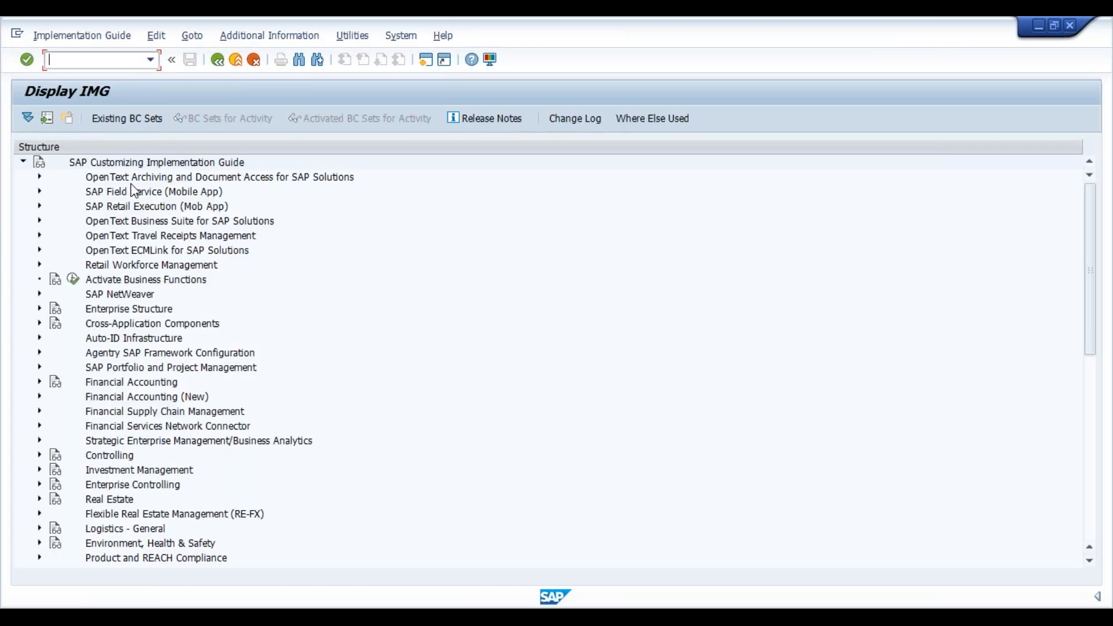
- Expand the Personnel Management node in the SAP Customizing Implementation Guide
{"action": "left_click", "coordinate": [131, 184]}
{"action": "key", "text": "Down"}
{"action": "key", "text": "Down"}
{"action": "key", "text": "Down"}
{"action": "key", "text": "Down"}
{"action": "key", "text": "Down"}
{"action": "key", "text": "Down"}
{"action": "key", "text": "Down"}
{"action": "key", "text": "Down"}
{"action": "key", "text": "Down"}
{"action": "key", "text": "Down"}
{"action": "key", "text": "Down"}
{"action": "key", "text": "Down"}
{"action": "key", "text": "Down"}
{"action": "key", "text": "Down"}
{"action": "key", "text": "Down"}
{"action": "key", "text": "Down"}
{"action": "key", "text": "Down"}
{"action": "key", "text": "Down"}
{"action": "key", "text": "Down"}
{"action": "key", "text": "Down"}
{"action": "key", "text": "Down"}
{"action": "key", "text": "Down"}
{"action": "key", "text": "Down"}
{"action": "key", "text": "Down"}
{"action": "key", "text": "Down"}
{"action": "key", "text": "Down"}
{"action": "key", "text": "Down"}
{"action": "key", "text": "Down"}
{"action": "key", "text": "Down"}
{"action": "key", "text": "Down"}
{"action": "key", "text": "Down"}
{"action": "key", "text": "Down"}
{"action": "key", "text": "Down"}
{"action": "key", "text": "Down"}
{"action": "key", "text": "Down"}
{"action": "key", "text": "Down"}
{"action": "key", "text": "Down"}
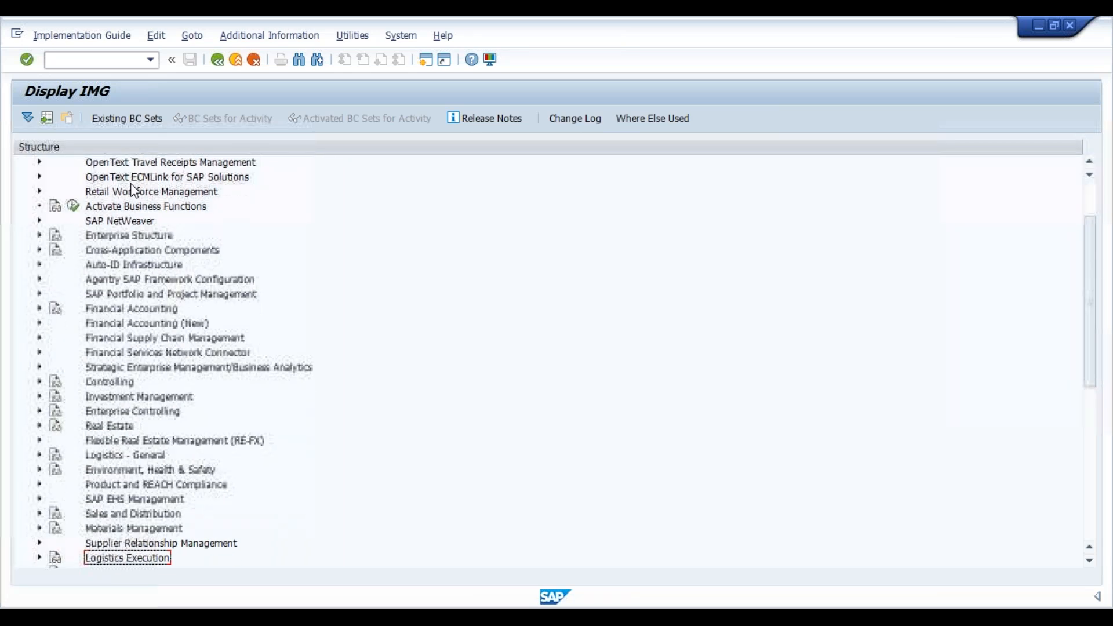
{"action": "key", "text": "Down"}
{"action": "key", "text": "Down"}
{"action": "key", "text": "Down"}
{"action": "key", "text": "Down"}
{"action": "key", "text": "Down"}
{"action": "key", "text": "Down"}
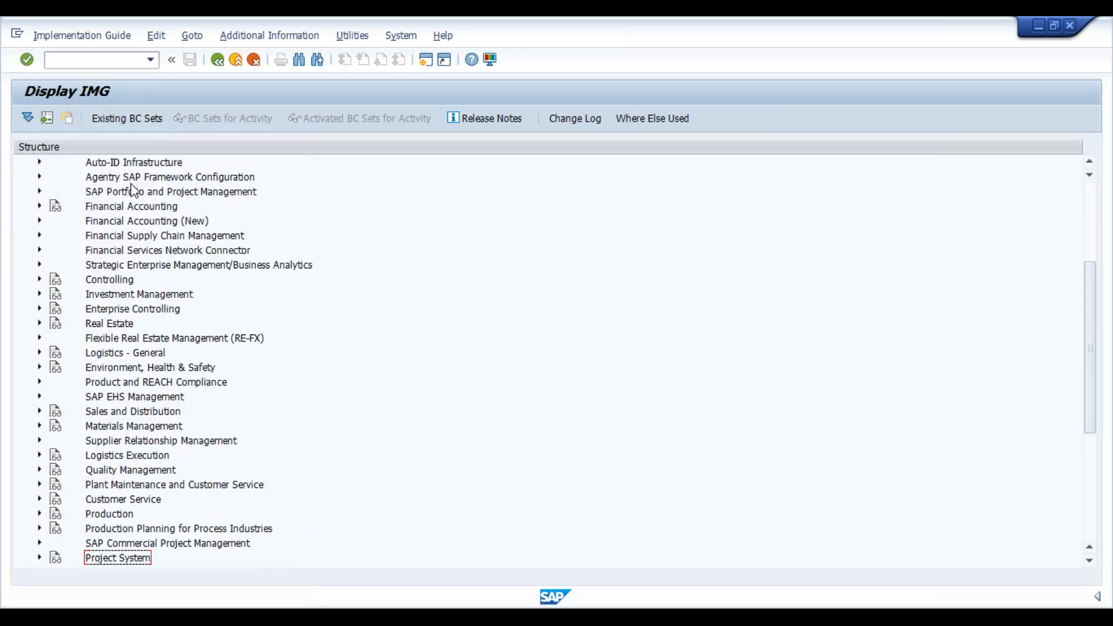
{"action": "key", "text": "Up"}
{"action": "key", "text": "Right"}
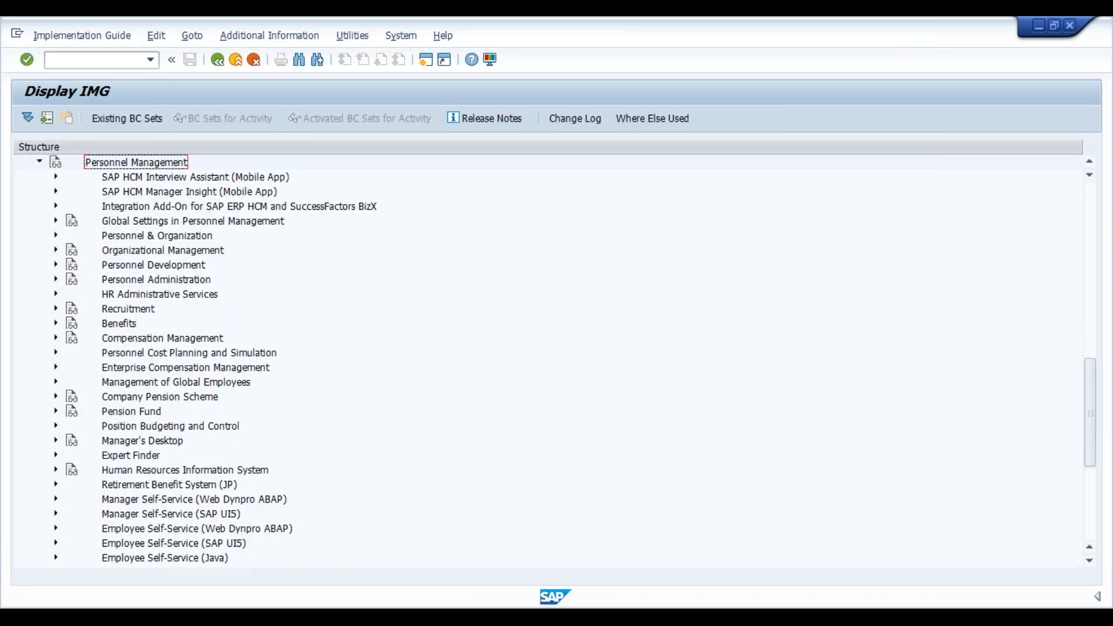
- Expand Personnel Administration under Personnel Management in the implementation guide
{"action": "key", "text": "Down"}
{"action": "key", "text": "Down"}
{"action": "key", "text": "Down"}
{"action": "key", "text": "Down"}
{"action": "key", "text": "Down"}
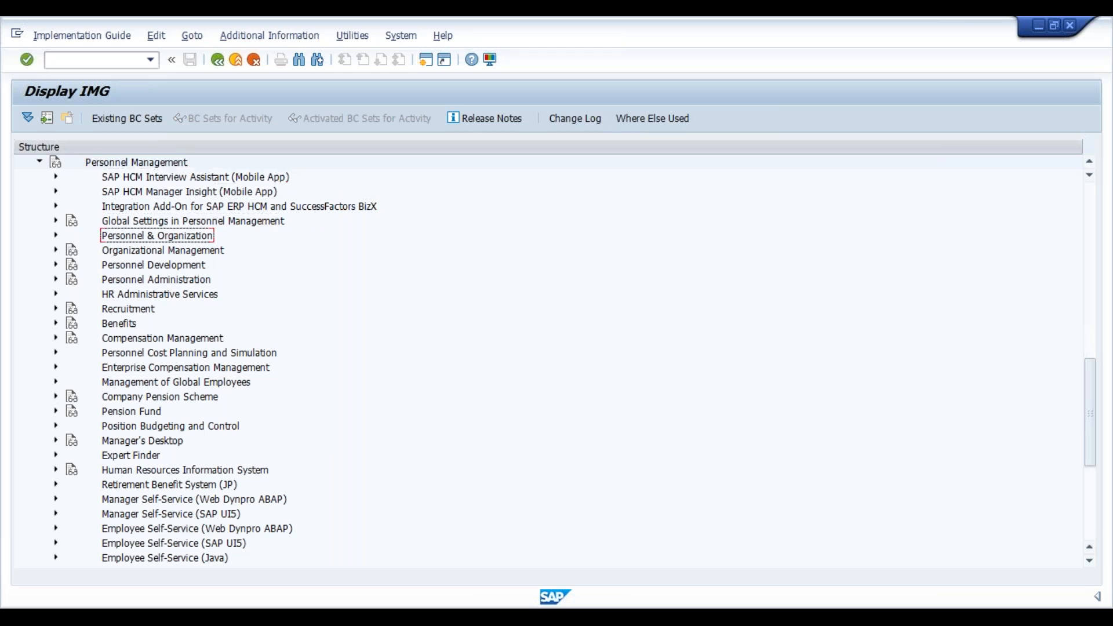
{"action": "key", "text": "Down"}
{"action": "key", "text": "Down"}
{"action": "key", "text": "Down"}
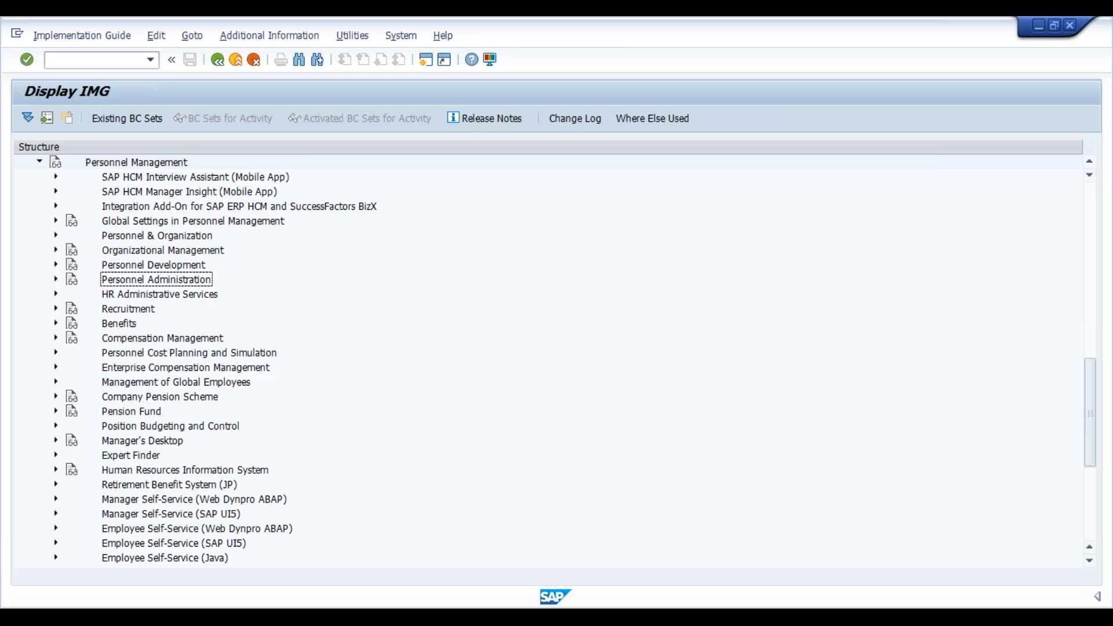
{"action": "key", "text": "Right"}
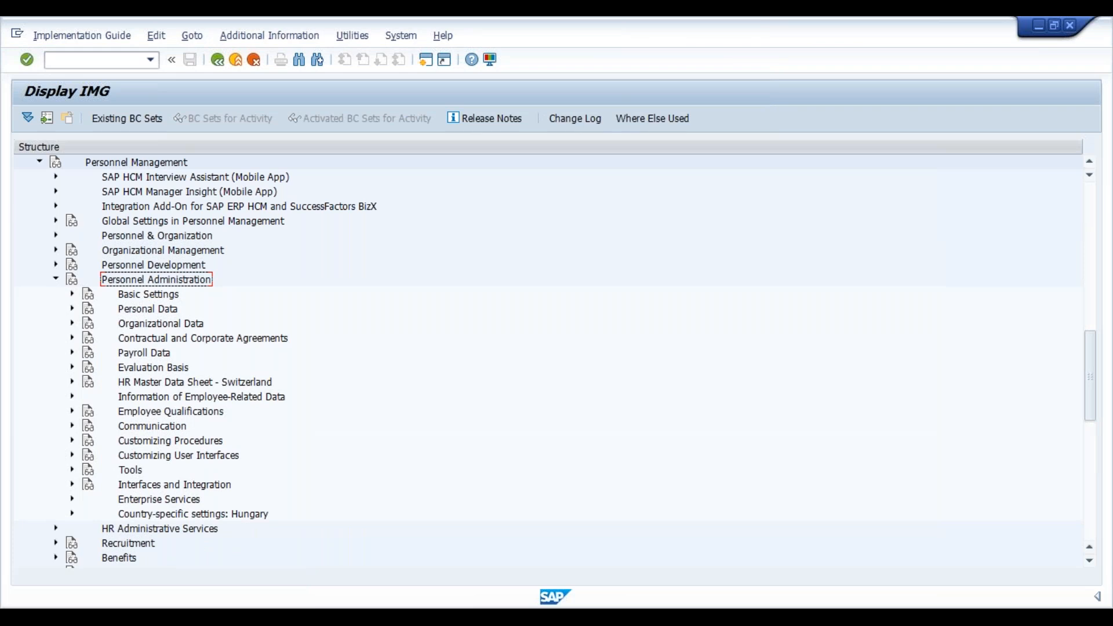
- Expand Customizing Procedures under Personnel Administration
{"action": "key", "text": "Down"}
{"action": "key", "text": "Down"}
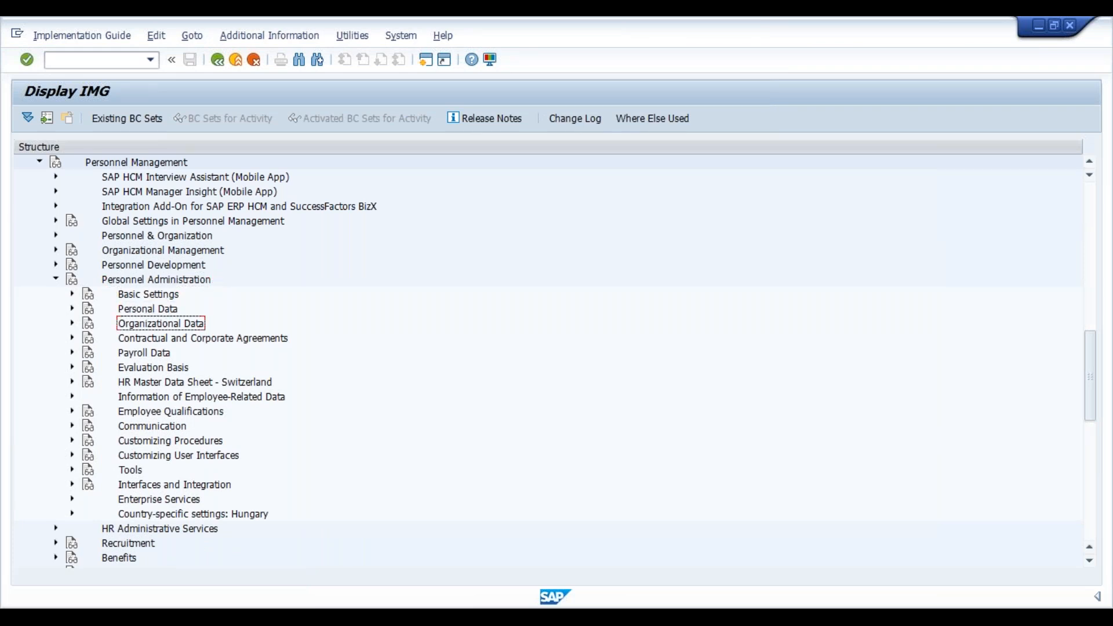
{"action": "key", "text": "Down"}
{"action": "key", "text": "Down"}
{"action": "key", "text": "Down"}
{"action": "key", "text": "Down"}
{"action": "key", "text": "Down"}
{"action": "key", "text": "Down"}
{"action": "key", "text": "Down"}
{"action": "key", "text": "Down"}
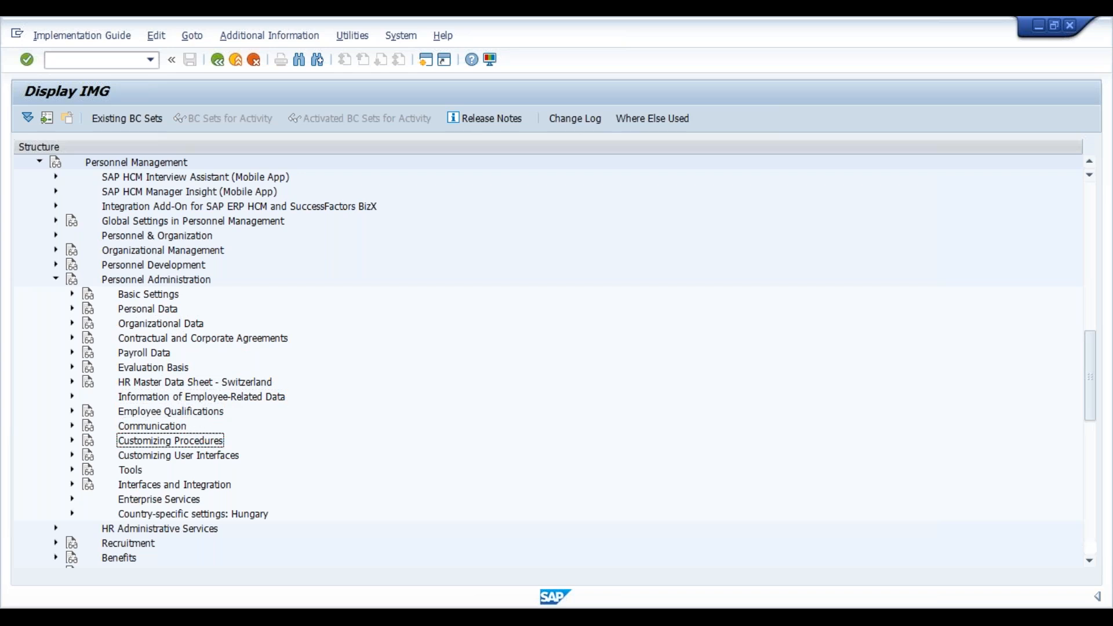
{"action": "key", "text": "Right"}
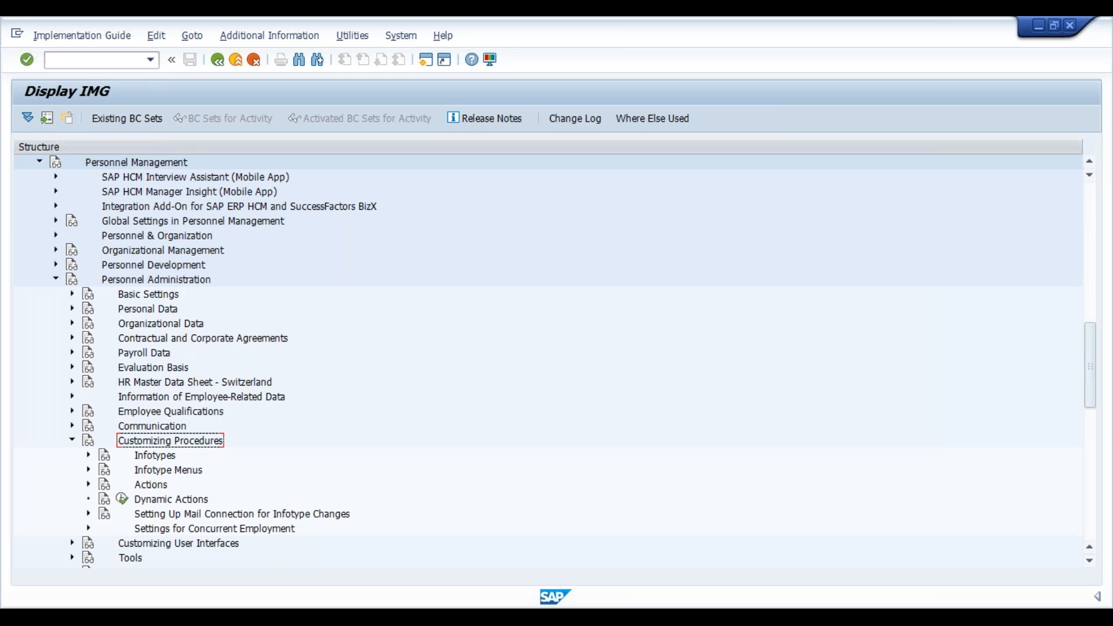
- Expand the Actions node under Customizing Procedures
{"action": "key", "text": "Down"}
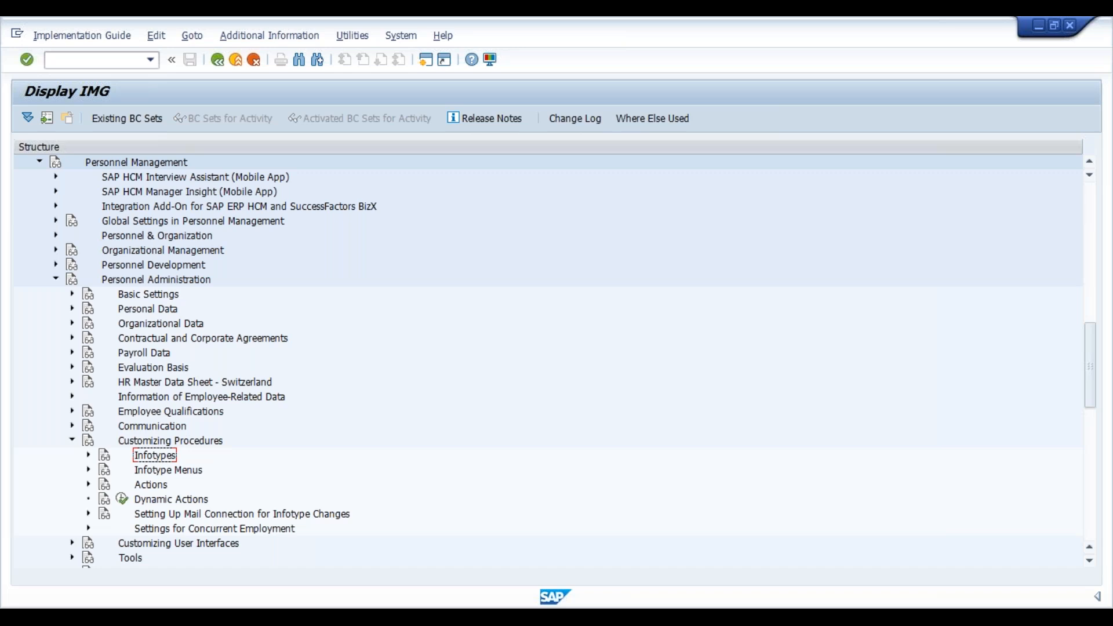
{"action": "key", "text": "Down"}
{"action": "key", "text": "Down"}
{"action": "key", "text": "Right"}
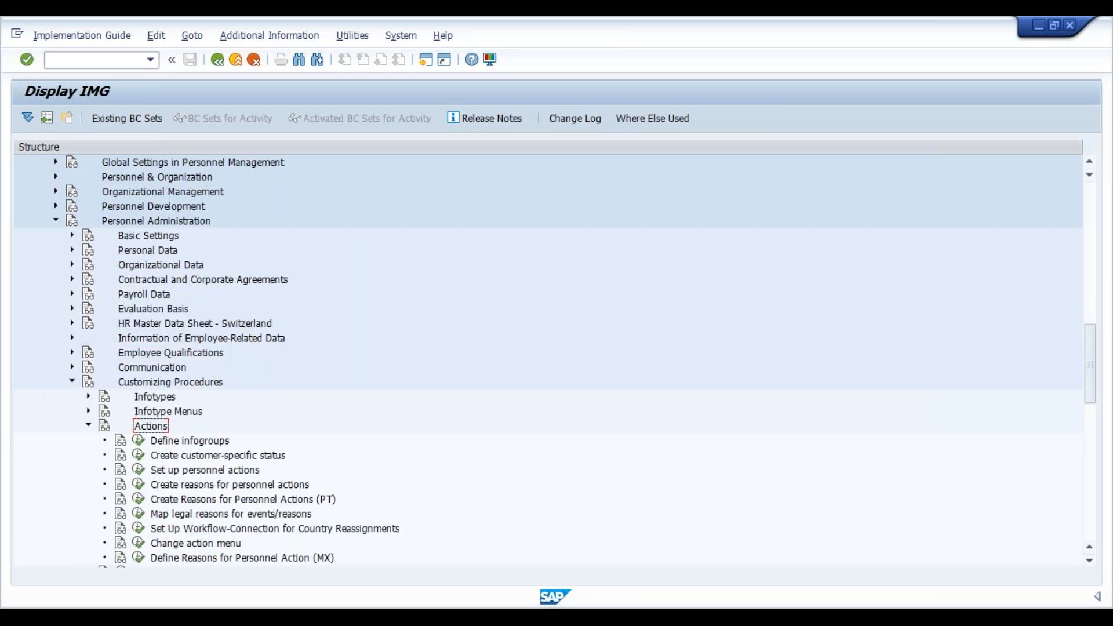
- Execute Define infogroups and open its User Group Dependency on Menus and Info Groups activity
{"action": "key", "text": "Down"}
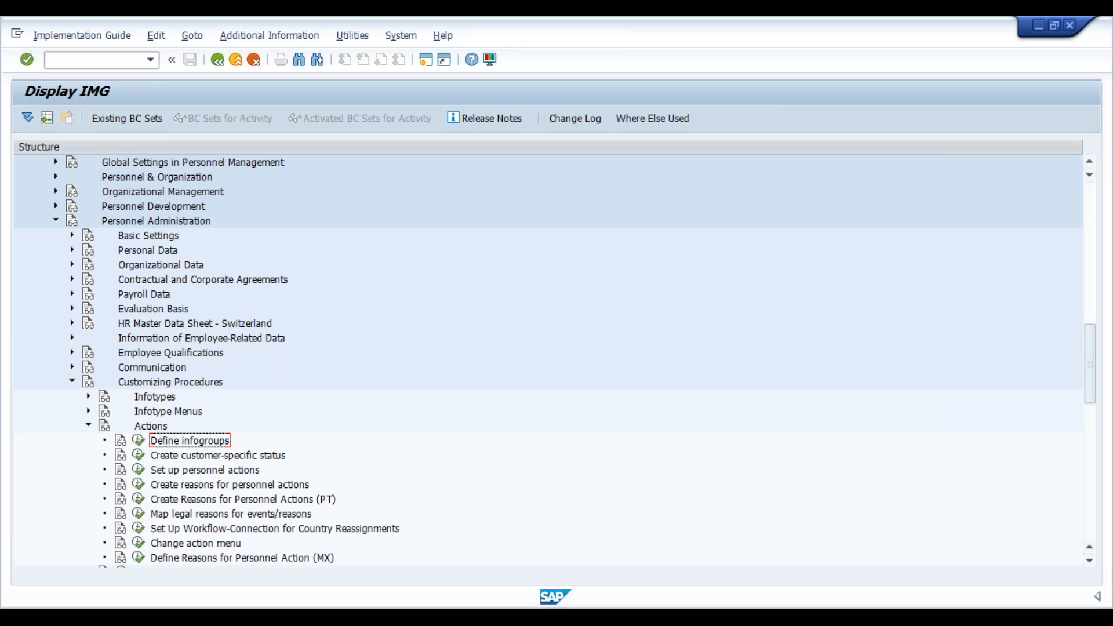
{"action": "key", "text": "Left"}
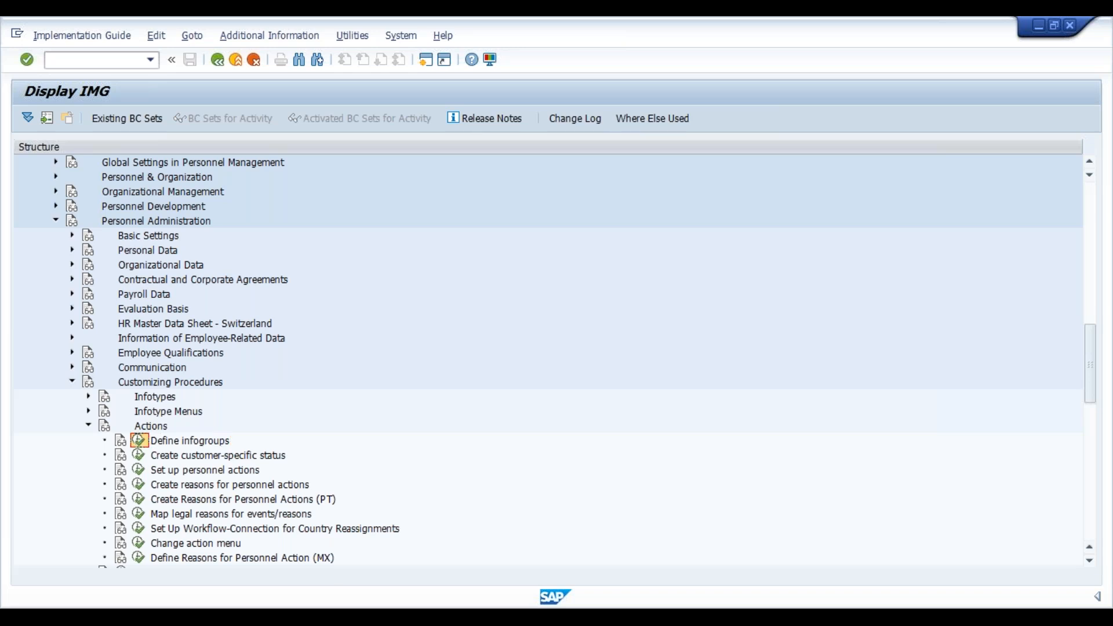
{"action": "key", "text": "Return"}
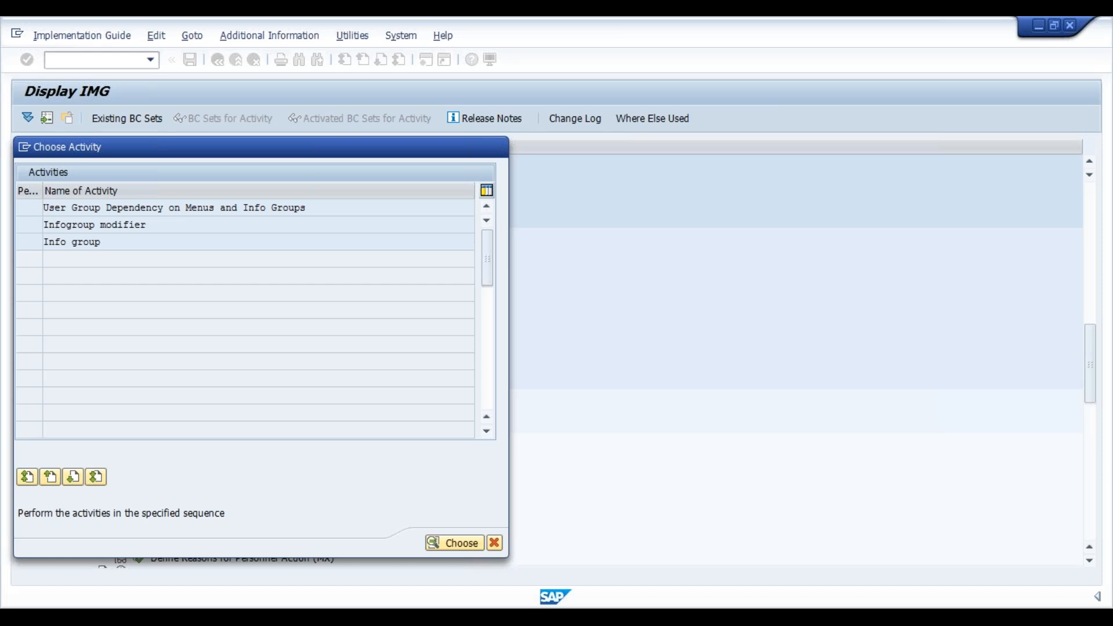
{"action": "key", "text": "Return"}
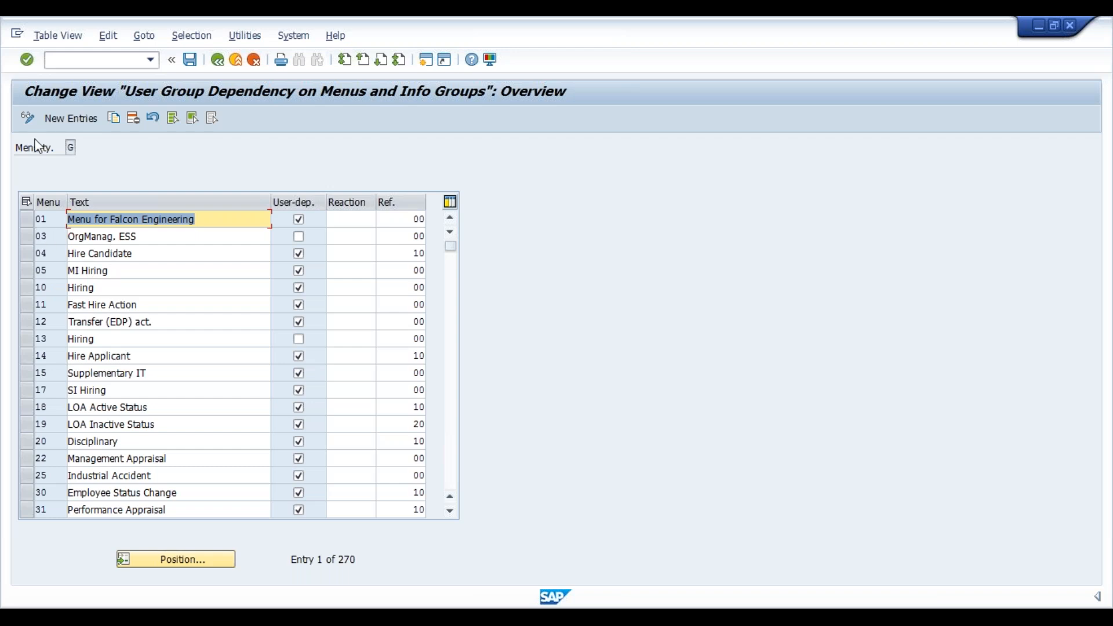
- Create a new info group menu entry numbered 06 with the text VI Hiring
{"action": "left_click", "coordinate": [68, 120]}
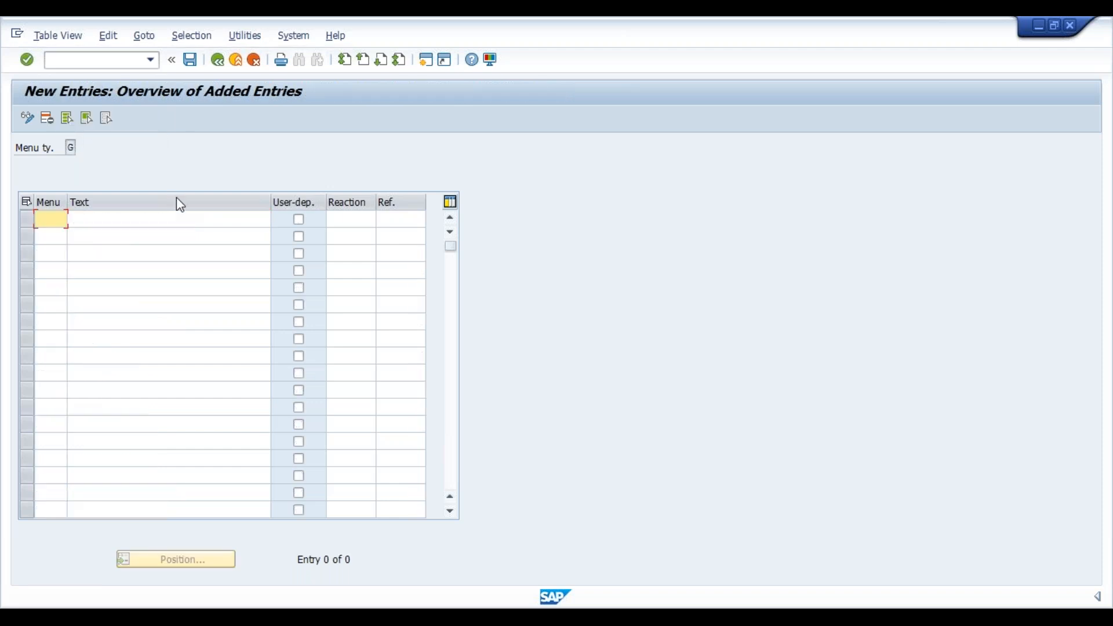
{"action": "type", "text": "06"}
{"action": "key", "text": "Tab"}
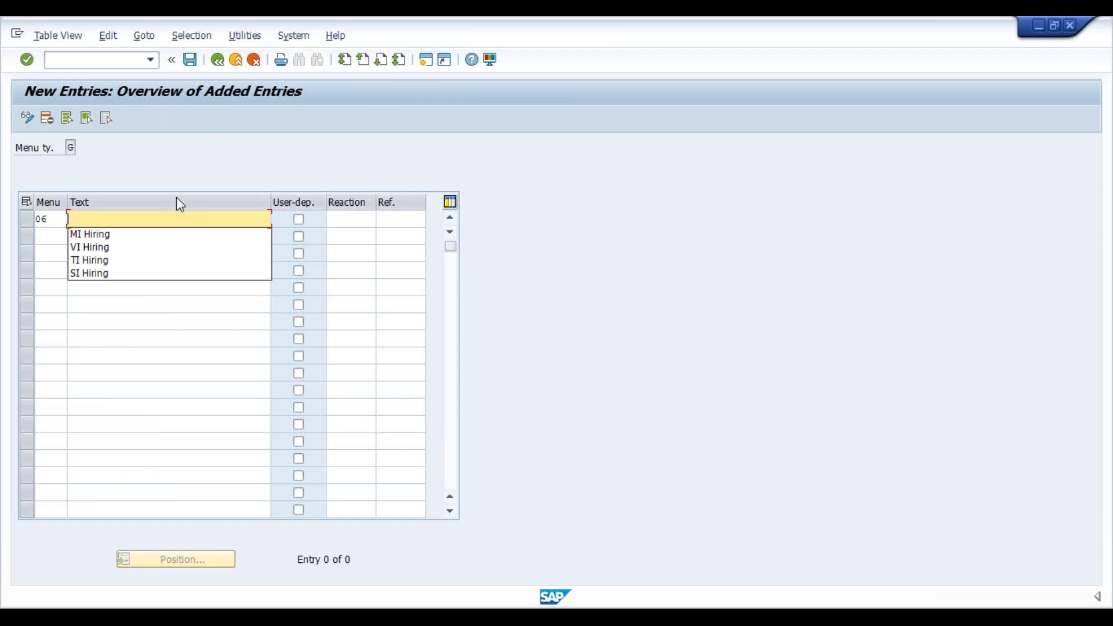
{"action": "type", "text": "VI"}
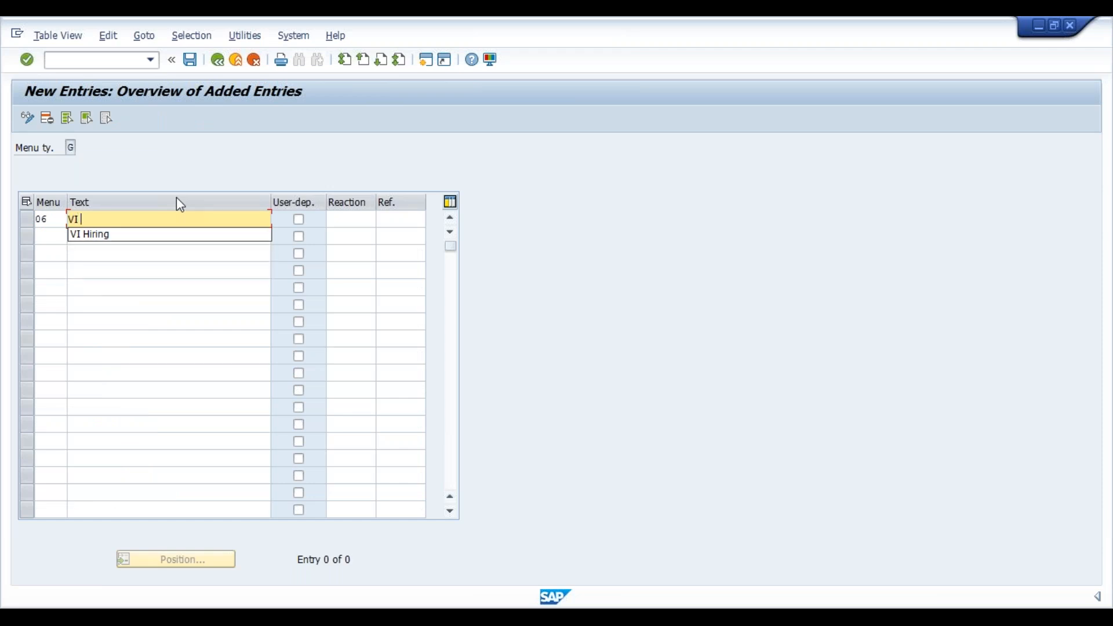
{"action": "type", "text": " H"}
{"action": "type", "text": "irni"}
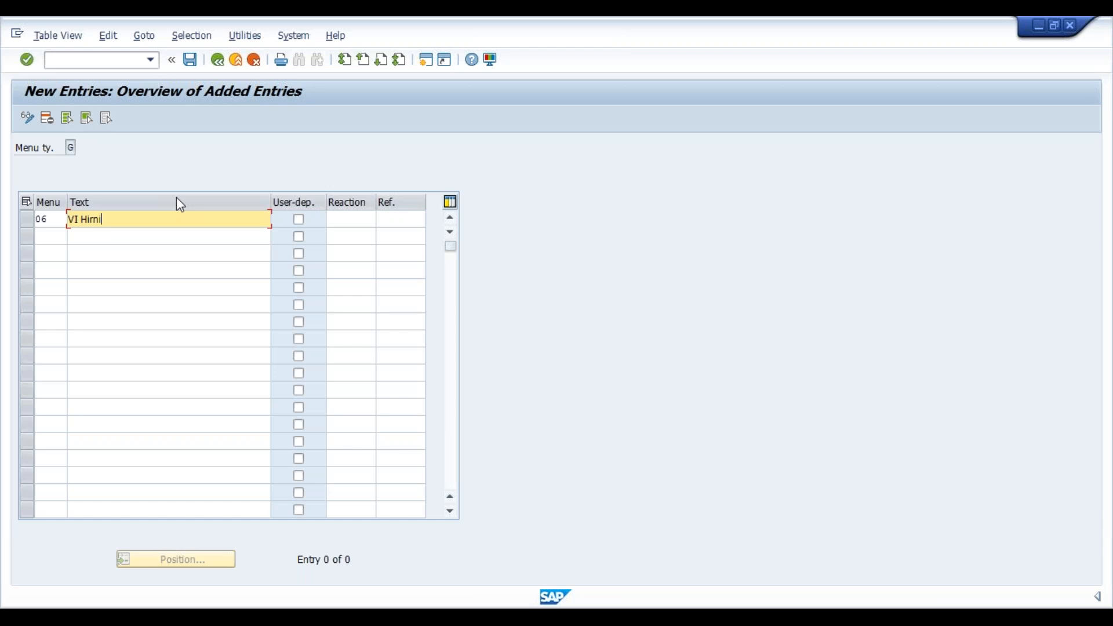
{"action": "key", "text": "BackSpace"}
{"action": "key", "text": "BackSpace"}
{"action": "type", "text": "ing"}
{"action": "key", "text": "Tab"}
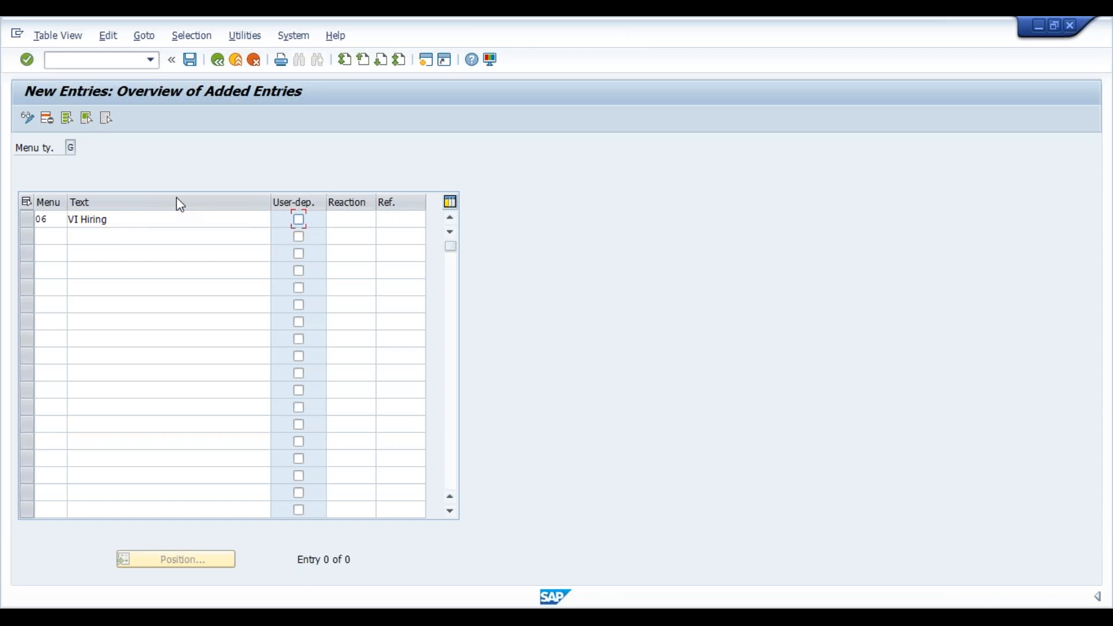
- Make the VI Hiring entry user-dependent with reference 00 and save it to the VI Industries customizing request
{"action": "key", "text": "space"}
{"action": "key", "text": "Tab"}
{"action": "key", "text": "Tab"}
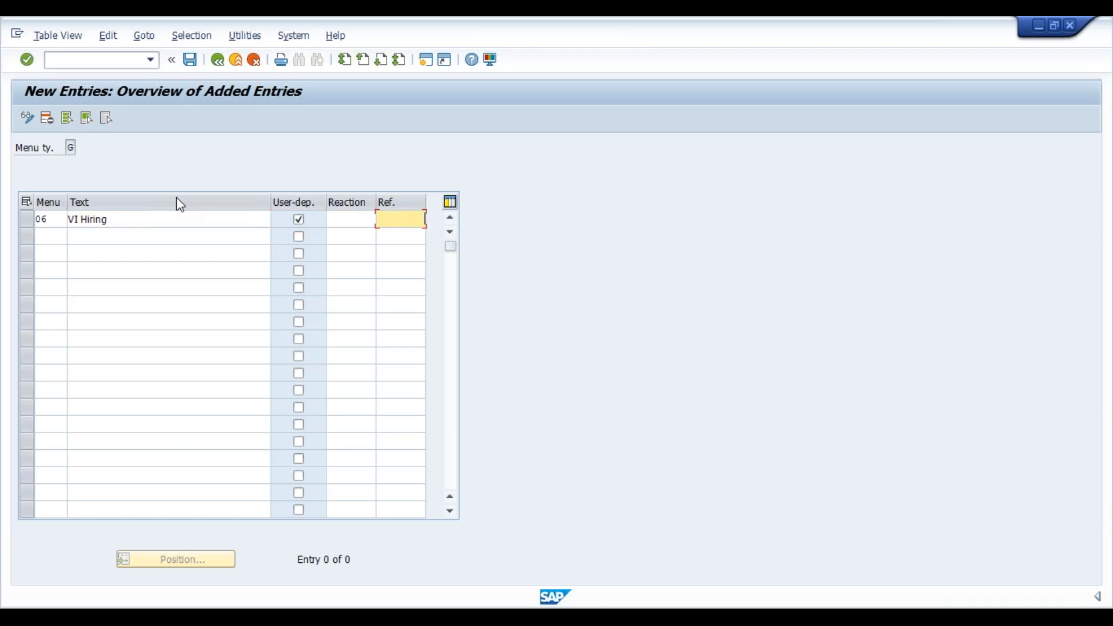
{"action": "type", "text": "00"}
{"action": "key", "text": "Return"}
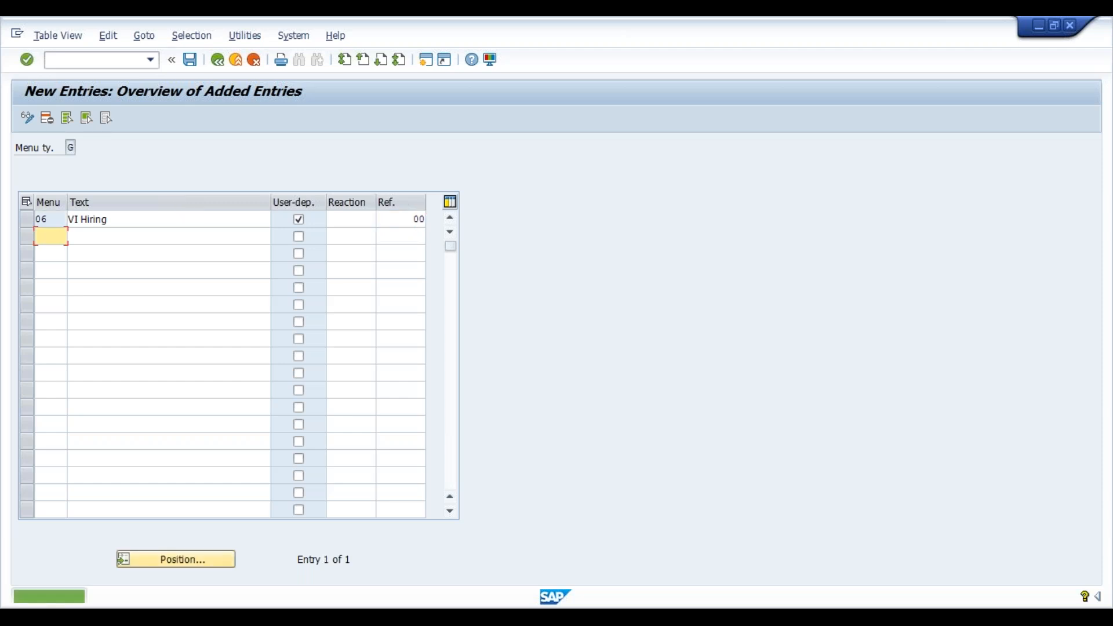
{"action": "key", "text": "ctrl+s"}
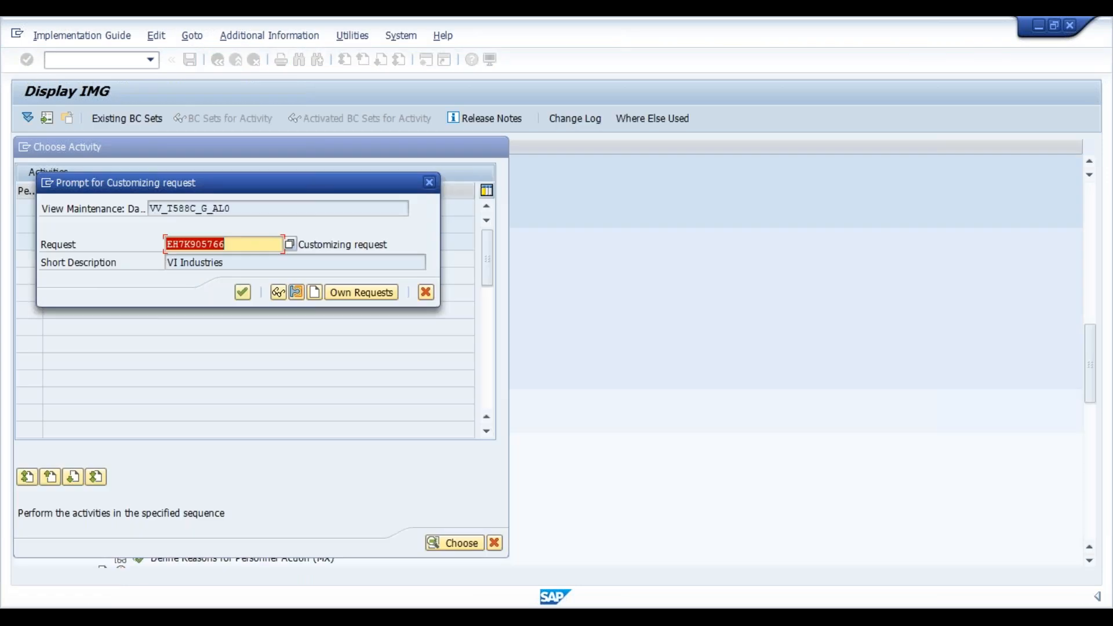
{"action": "left_click", "coordinate": [242, 292]}
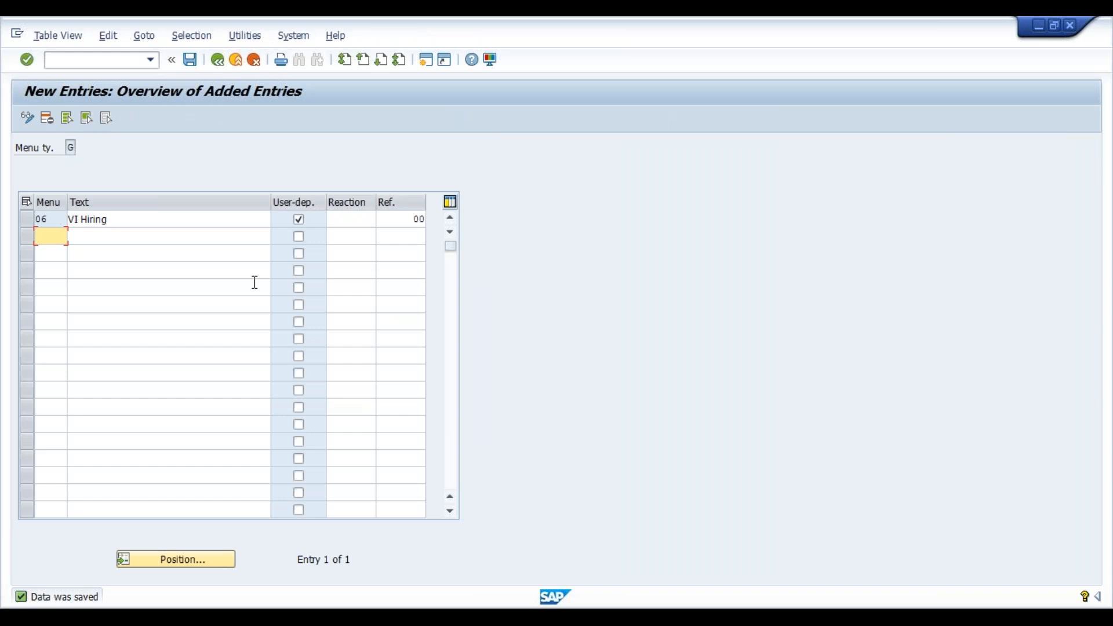
- Return to the menu overview and check the VI Hiring entry under menu 06
{"action": "left_click_drag", "start_coordinate": [47, 219], "coordinate": [34, 219]}
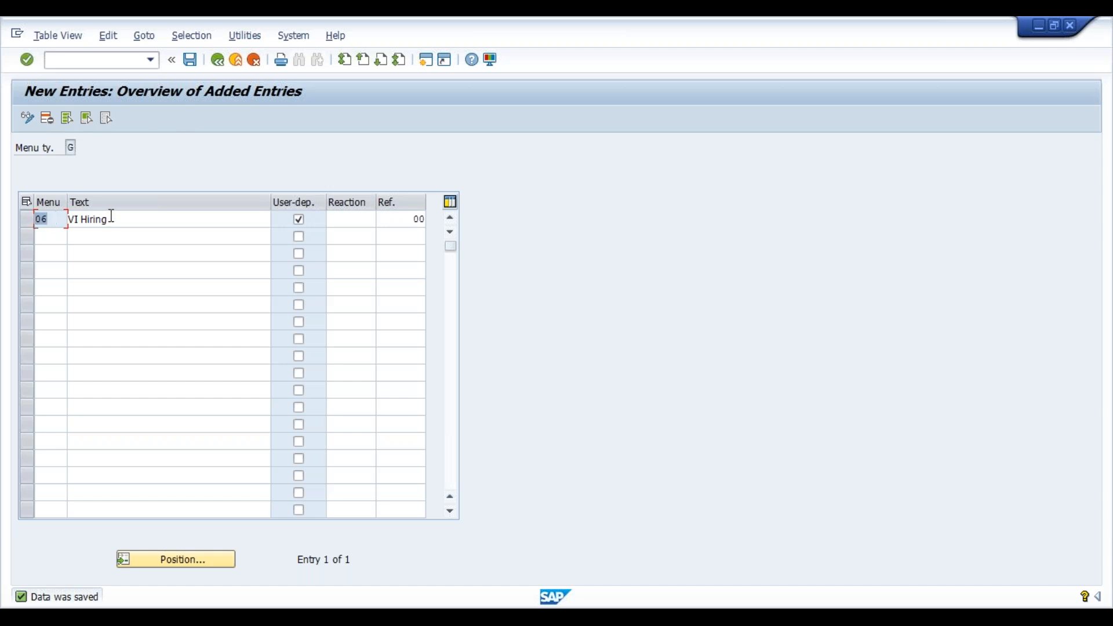
{"action": "left_click", "coordinate": [218, 59]}
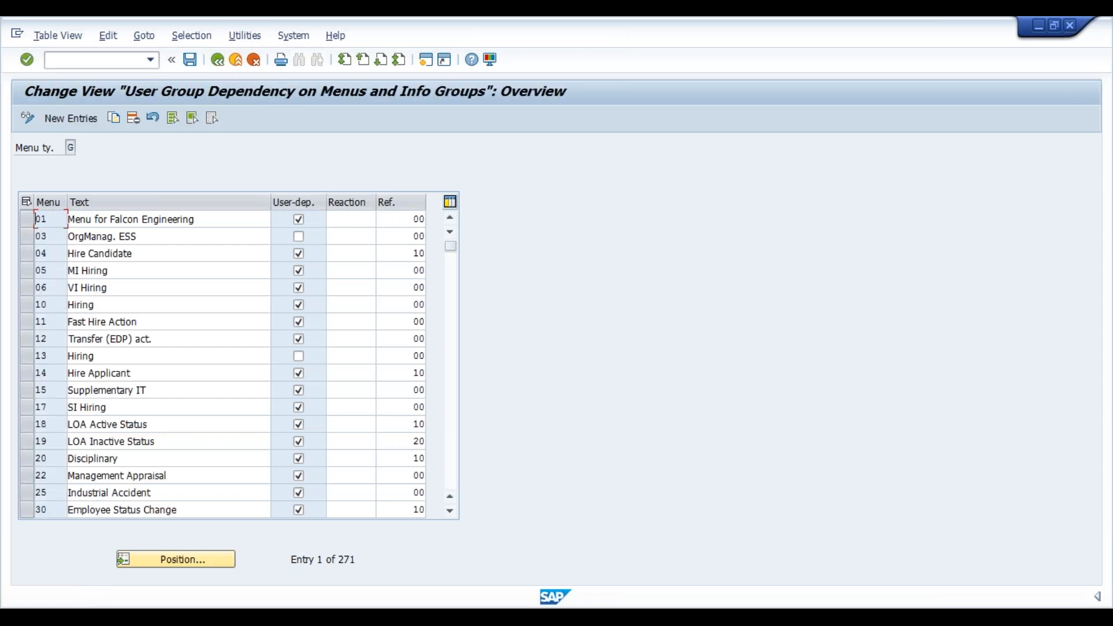
{"action": "left_click_drag", "start_coordinate": [108, 288], "coordinate": [35, 287]}
{"action": "left_click_drag", "start_coordinate": [137, 287], "coordinate": [65, 287]}
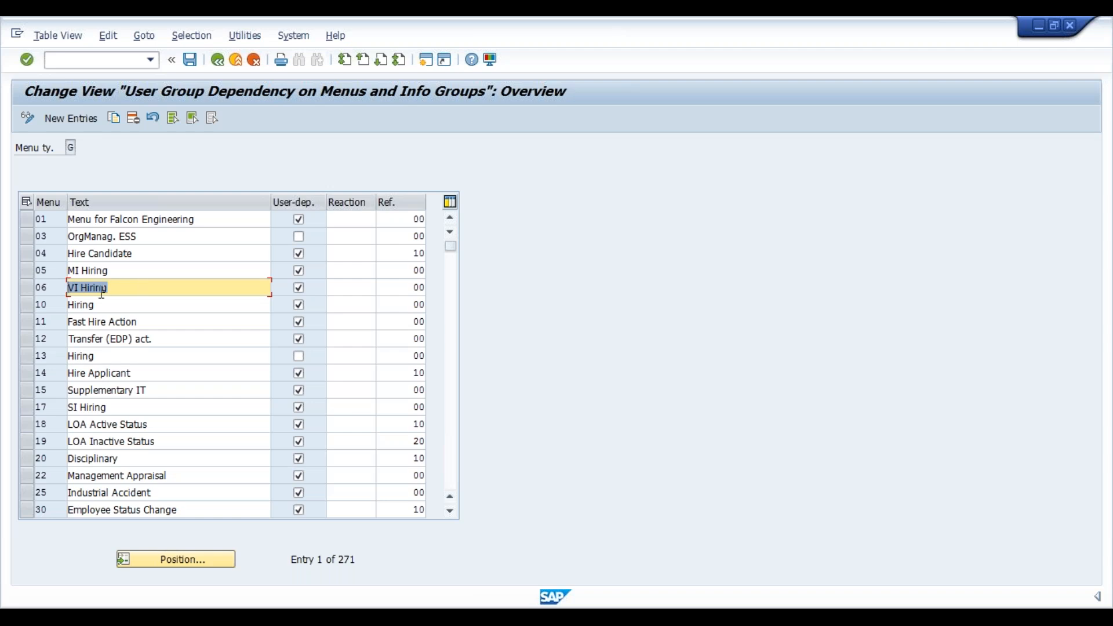
- Open the Infogroup modifier activity and expand the Employee Subgroup (PERSK) node under the personnel area's otherwise branch
{"action": "left_click", "coordinate": [213, 65]}
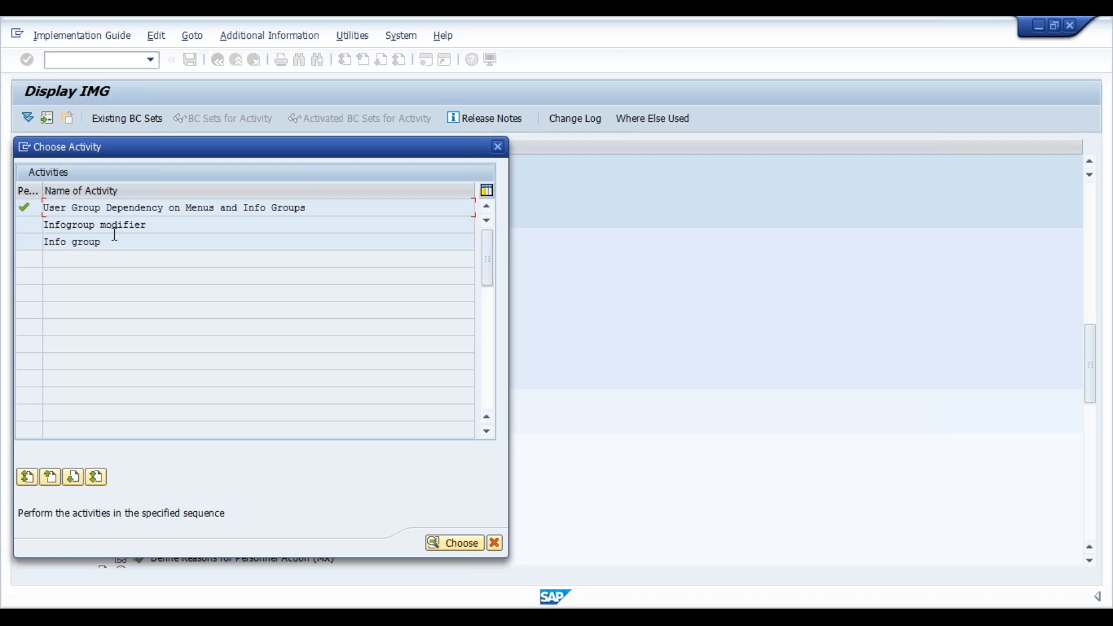
{"action": "double_click", "coordinate": [97, 224]}
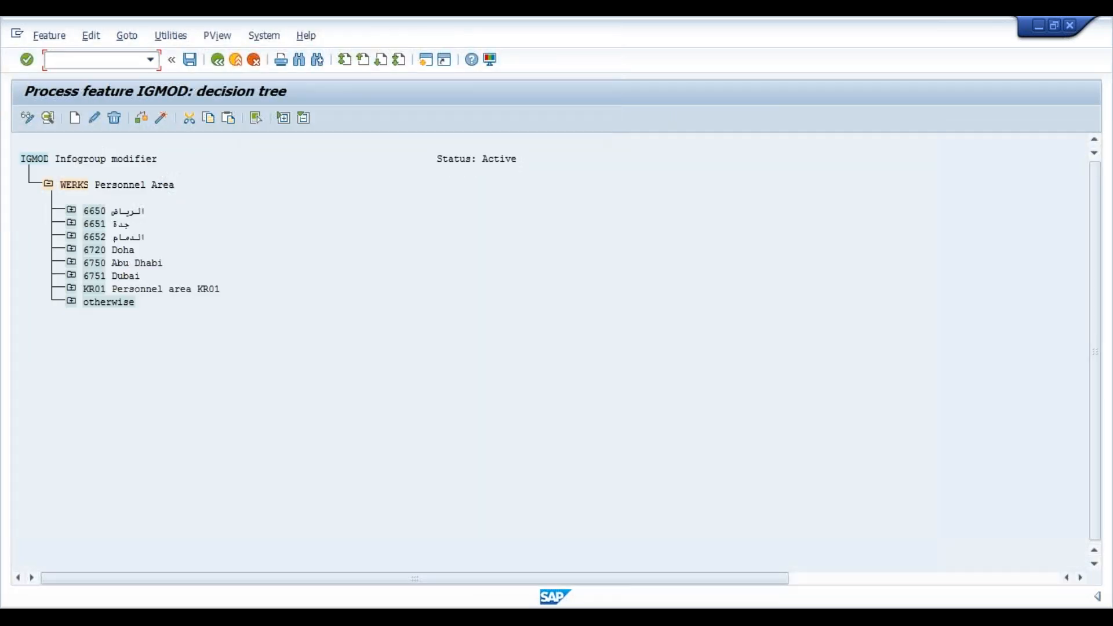
{"action": "left_click", "coordinate": [70, 304]}
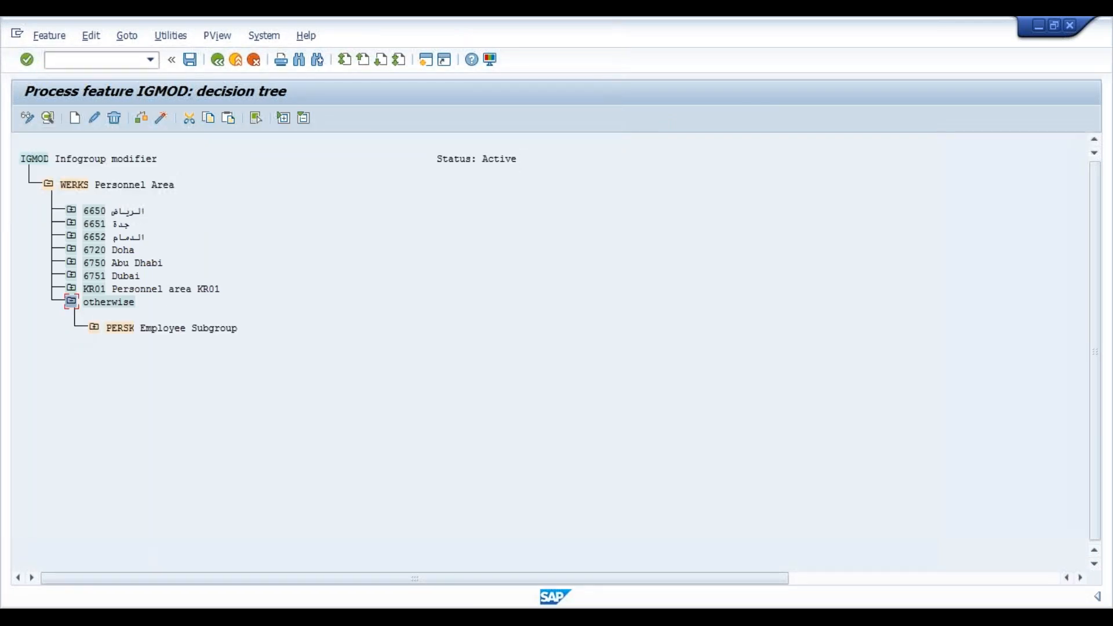
{"action": "left_click", "coordinate": [94, 329]}
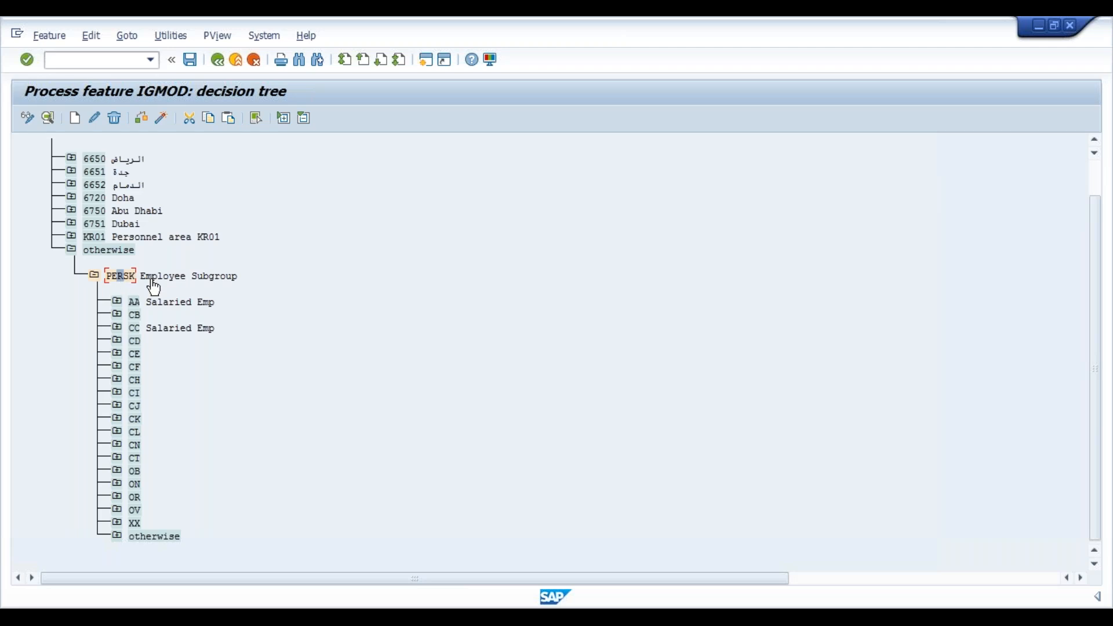
- Try to add employee subgroup CC Salaried Emp as a new branch under the PERSK node
{"action": "left_click", "coordinate": [76, 119]}
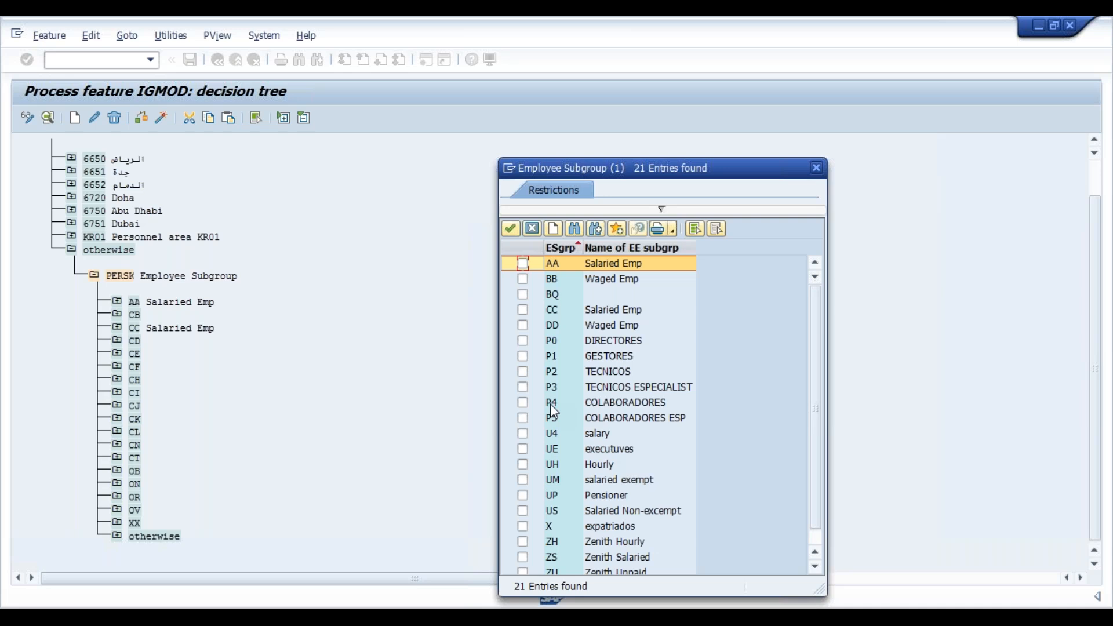
{"action": "left_click", "coordinate": [525, 313]}
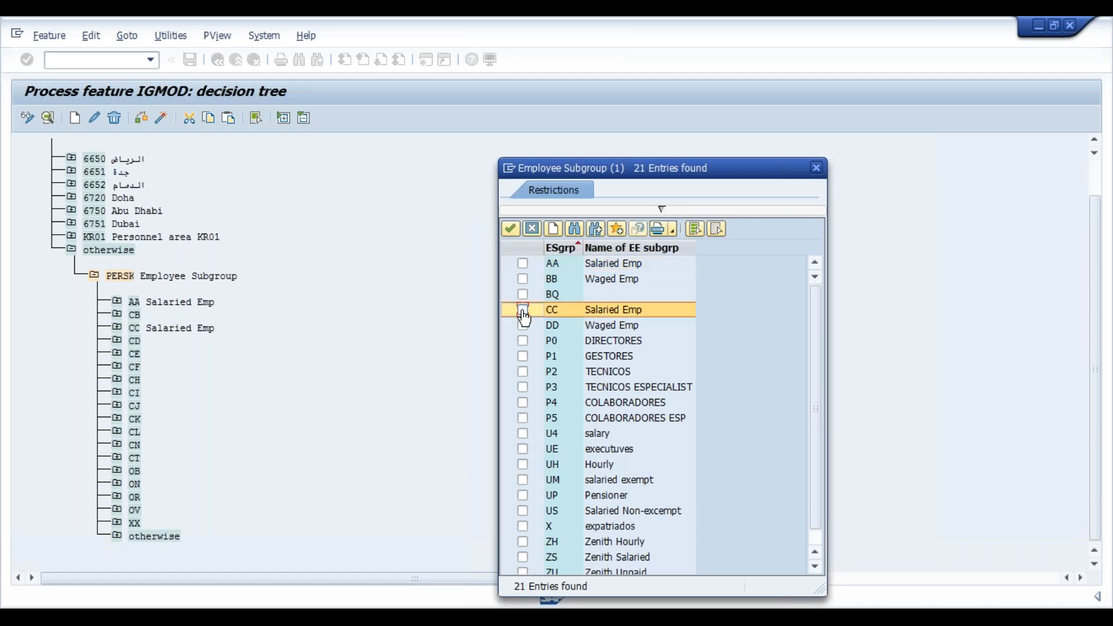
{"action": "left_click", "coordinate": [510, 228]}
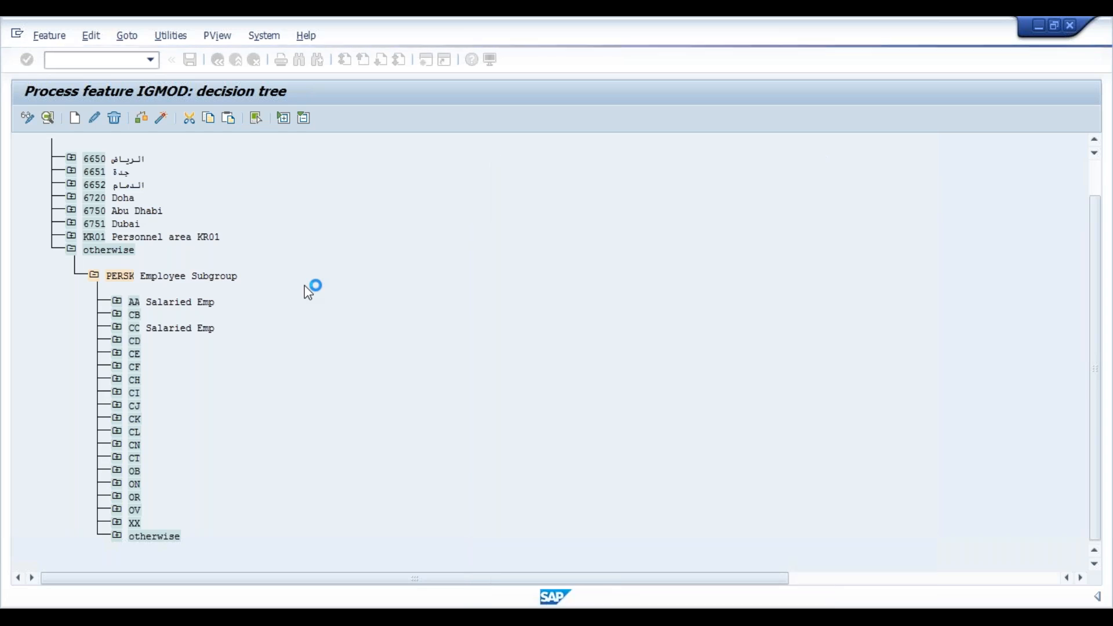
- Assign an empty return value to the newly added CC Salaried Emp branch
{"action": "left_click", "coordinate": [137, 303]}
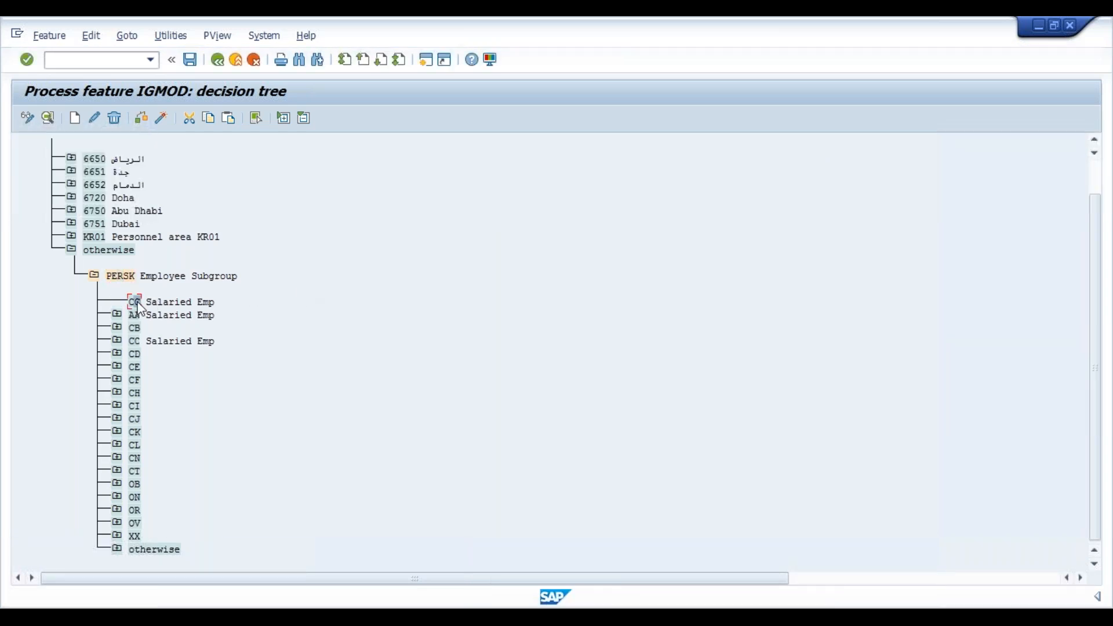
{"action": "left_click", "coordinate": [74, 119]}
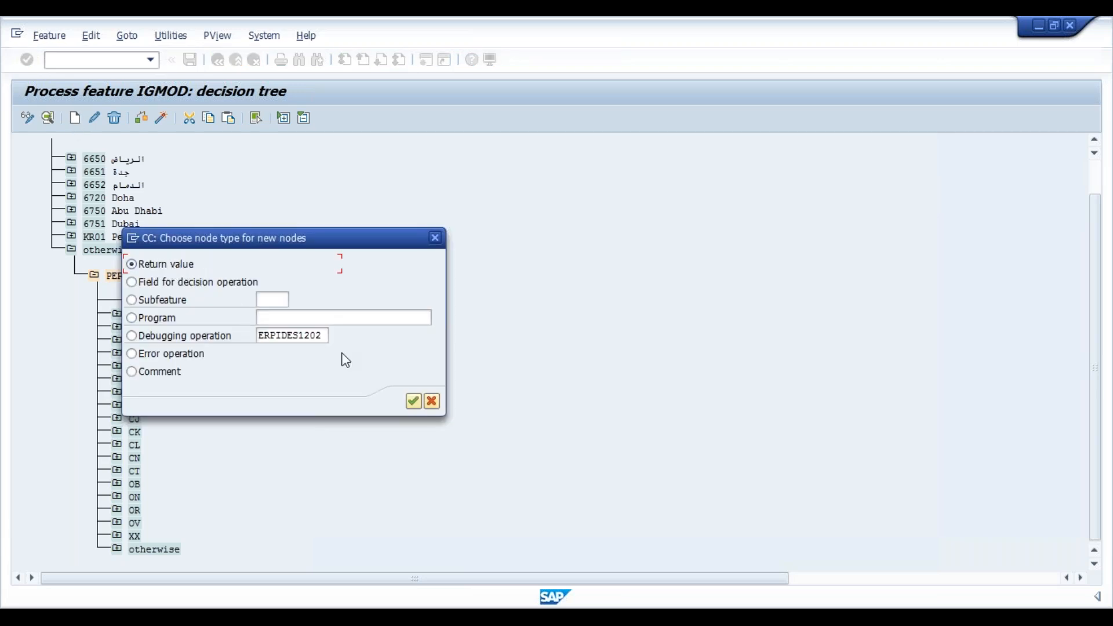
{"action": "left_click", "coordinate": [413, 402]}
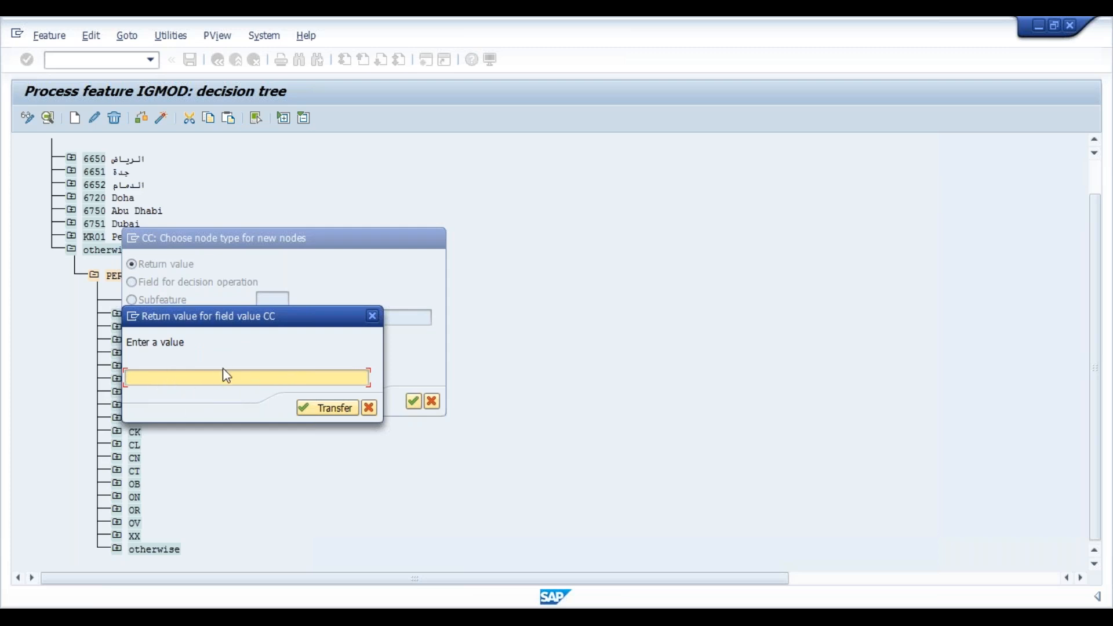
{"action": "left_click", "coordinate": [316, 413]}
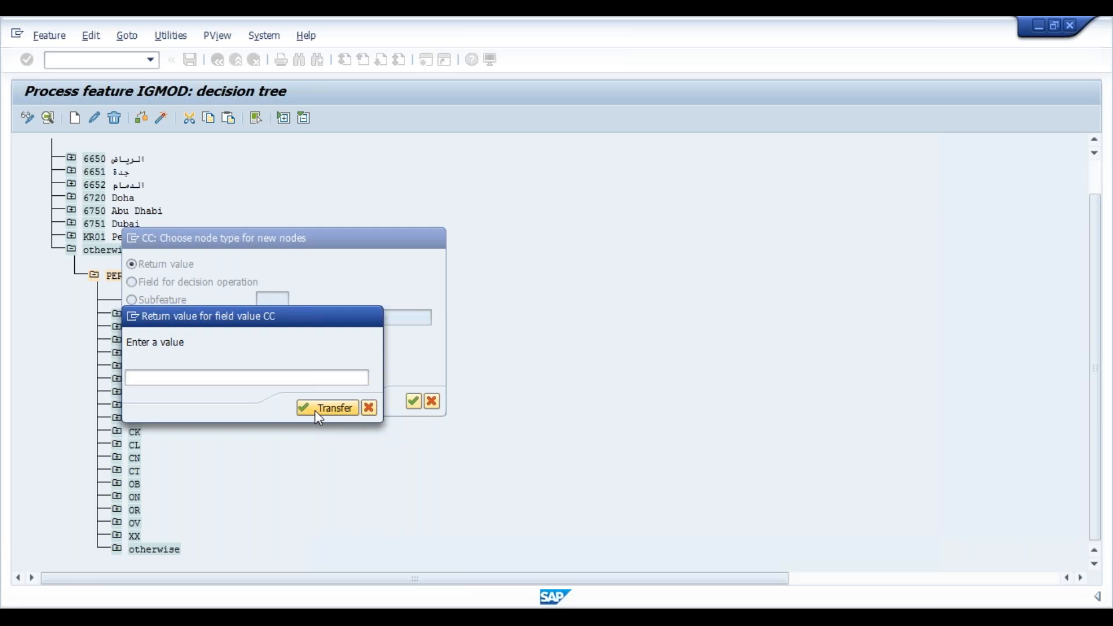
{"action": "key", "text": "Return"}
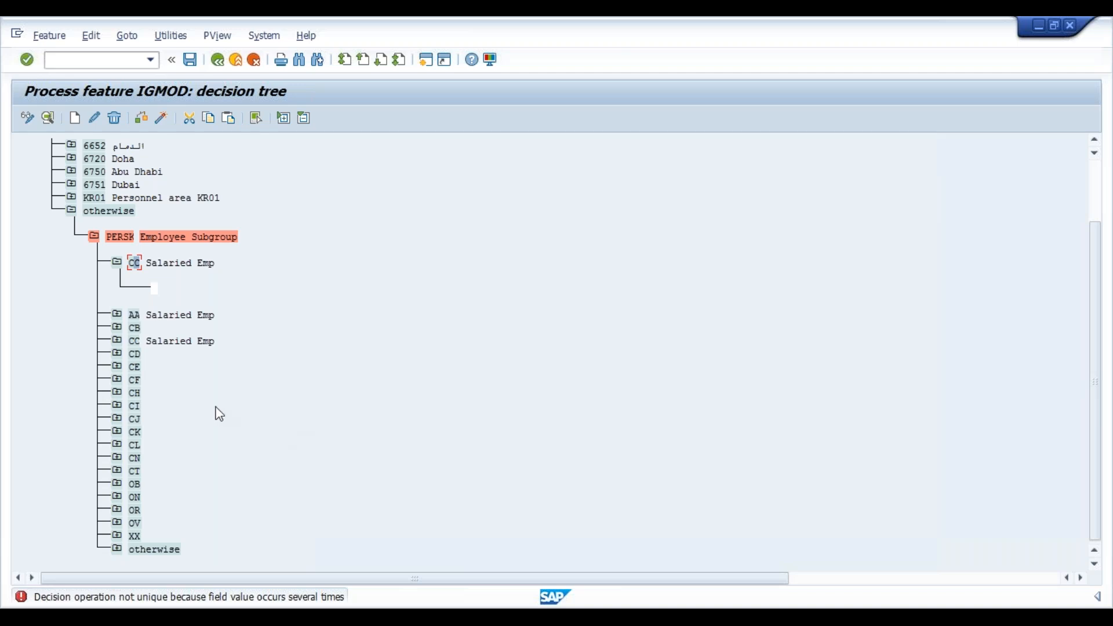
- Expand the original CC Salaried Emp branch and check its return value
{"action": "left_click", "coordinate": [117, 340]}
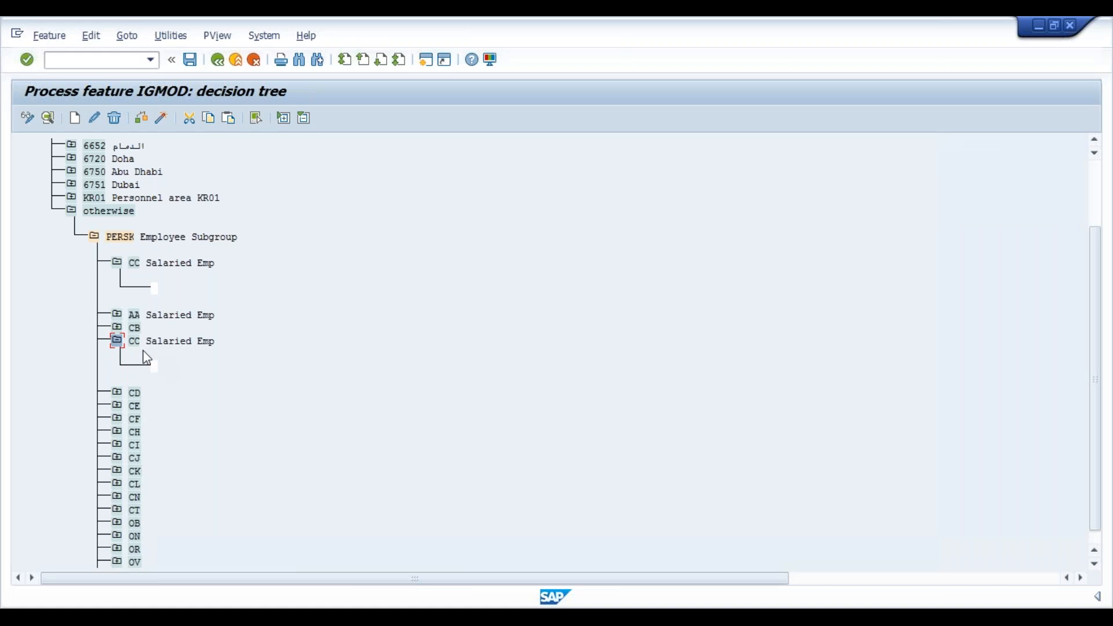
{"action": "left_click", "coordinate": [154, 368]}
{"action": "left_click", "coordinate": [154, 367]}
- Delete the duplicate CC Salaried Emp branch at the start of the PERSK node together with its subtree
{"action": "left_click", "coordinate": [134, 263]}
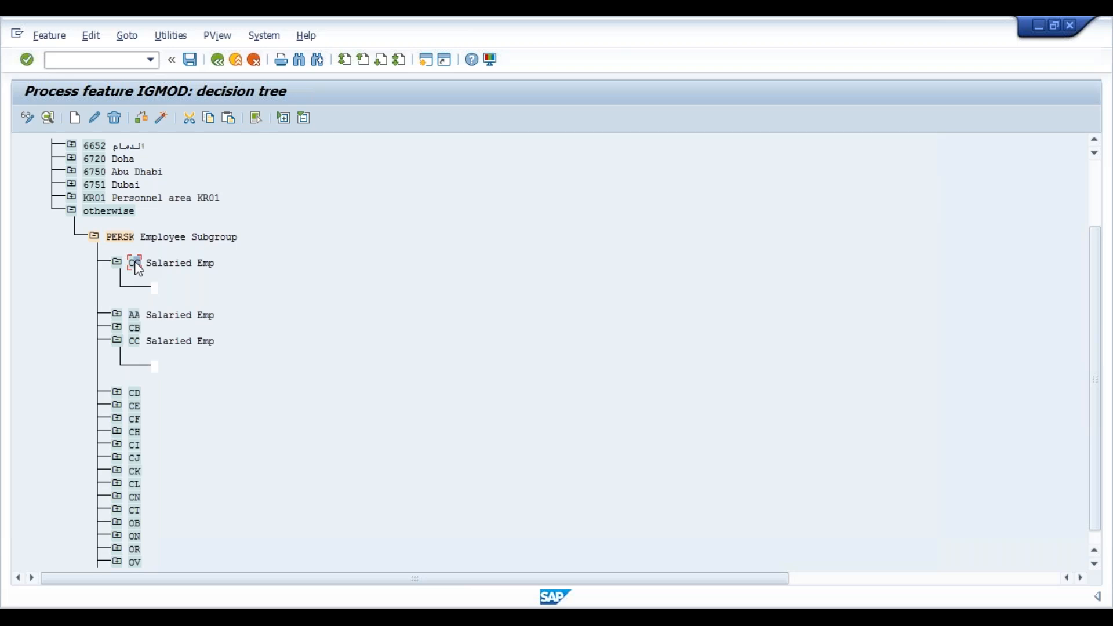
{"action": "left_click", "coordinate": [114, 118]}
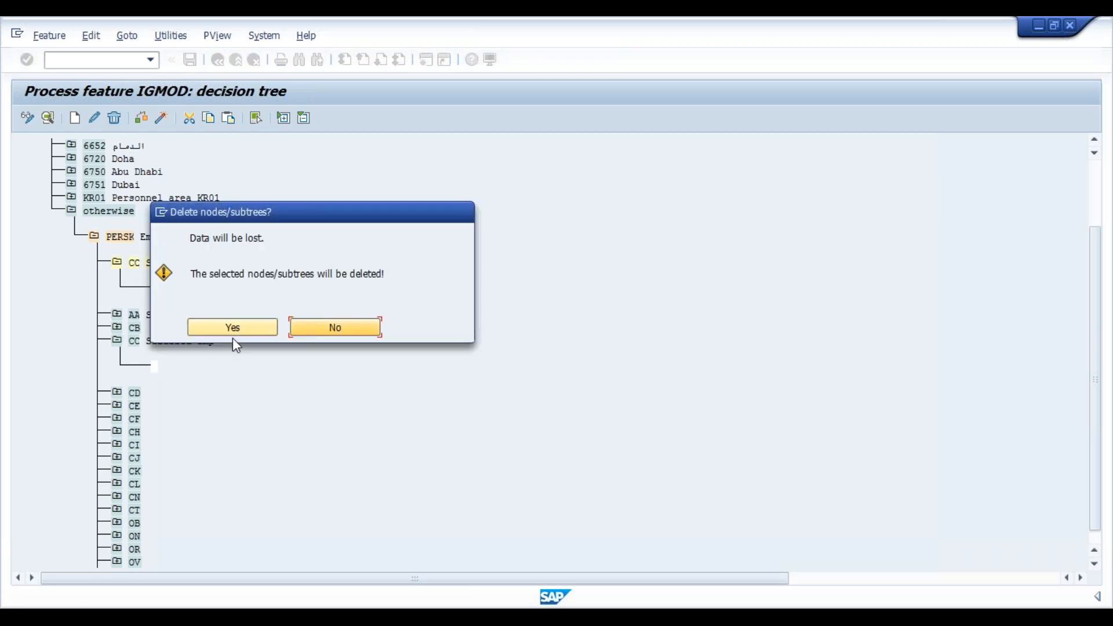
{"action": "left_click", "coordinate": [234, 332]}
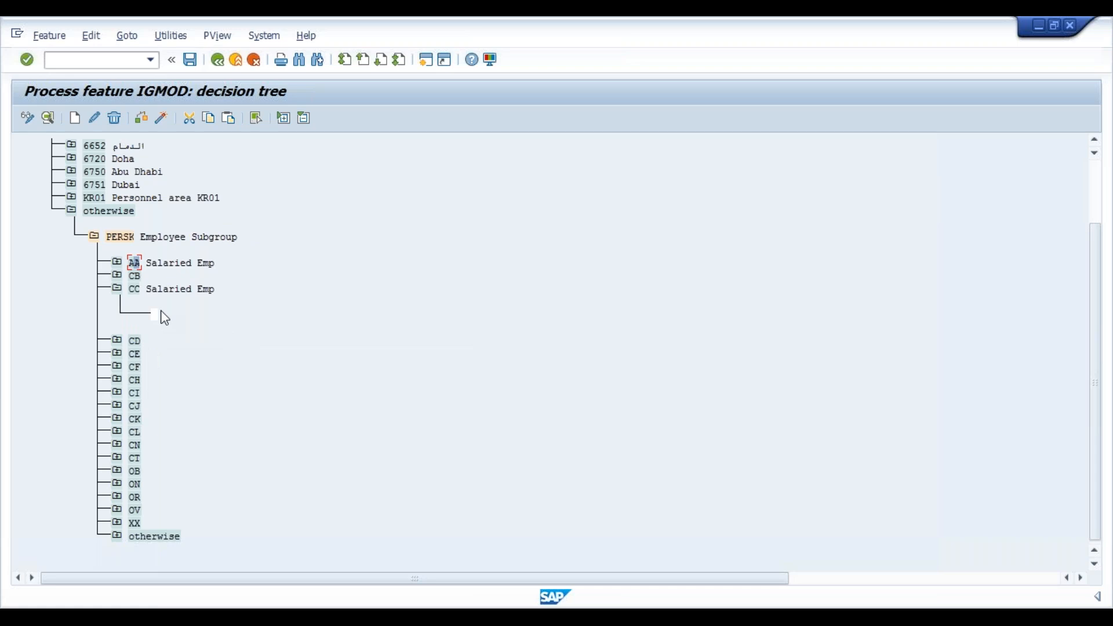
- Exit the IGMOD decision tree without saving and return to the activity selection
{"action": "left_click", "coordinate": [154, 315]}
{"action": "left_click", "coordinate": [218, 61]}
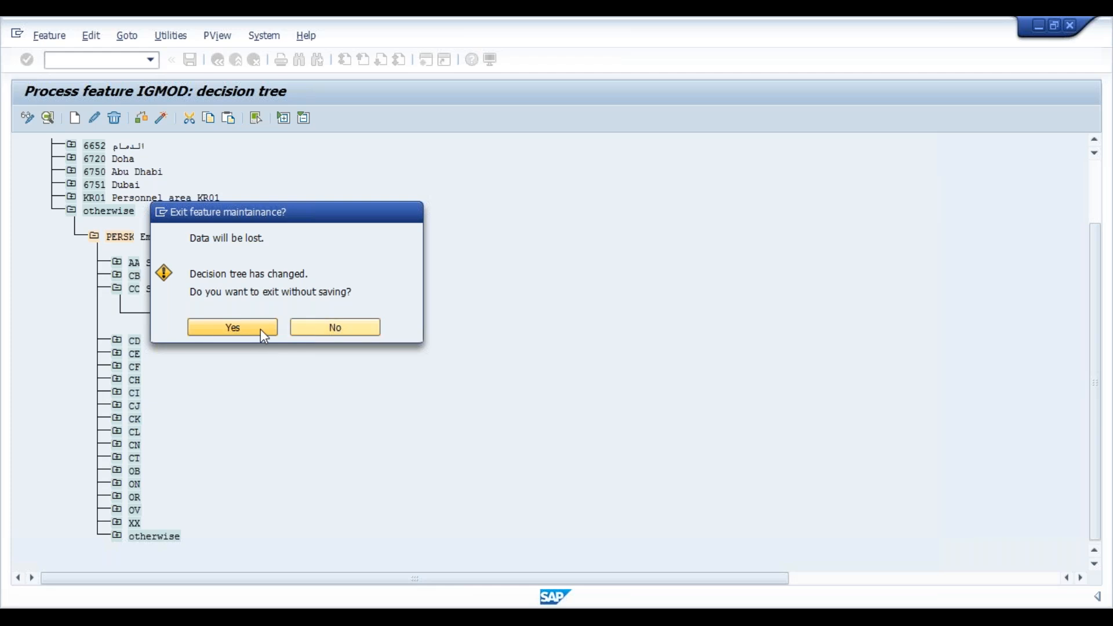
{"action": "left_click", "coordinate": [263, 332]}
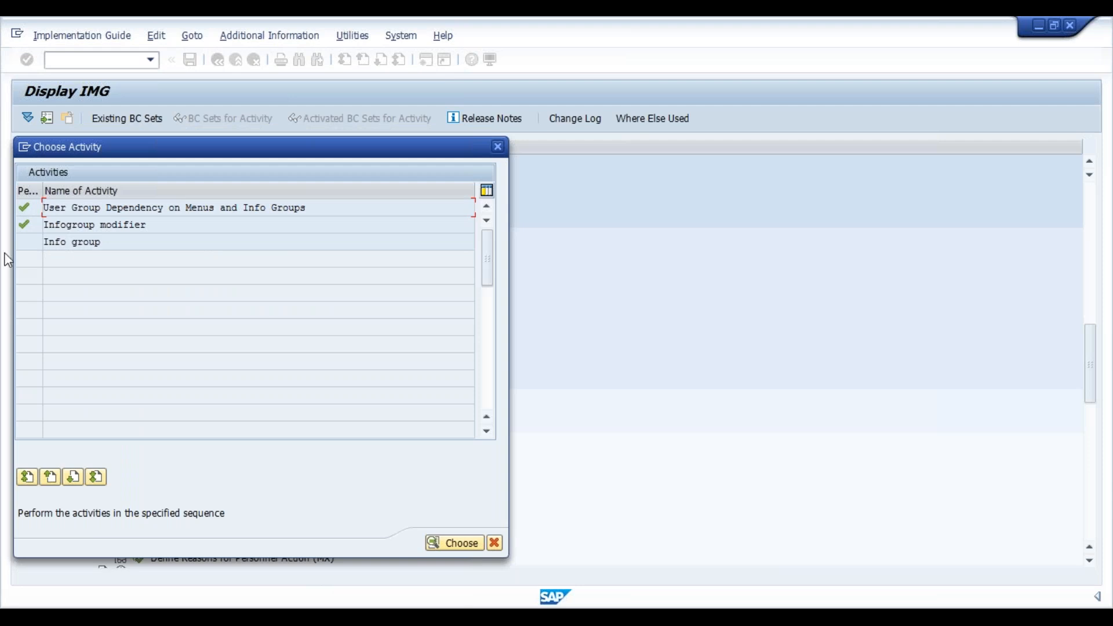
- Open the Info group activity with menu 06 VI Hiring as the work area
{"action": "double_click", "coordinate": [58, 241]}
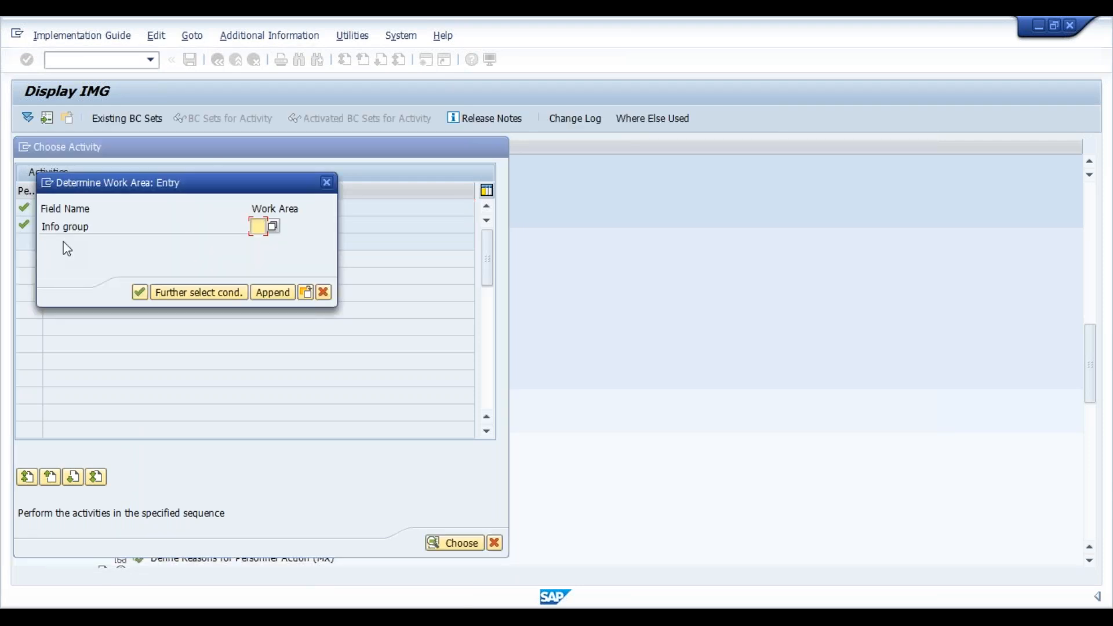
{"action": "left_click", "coordinate": [274, 227]}
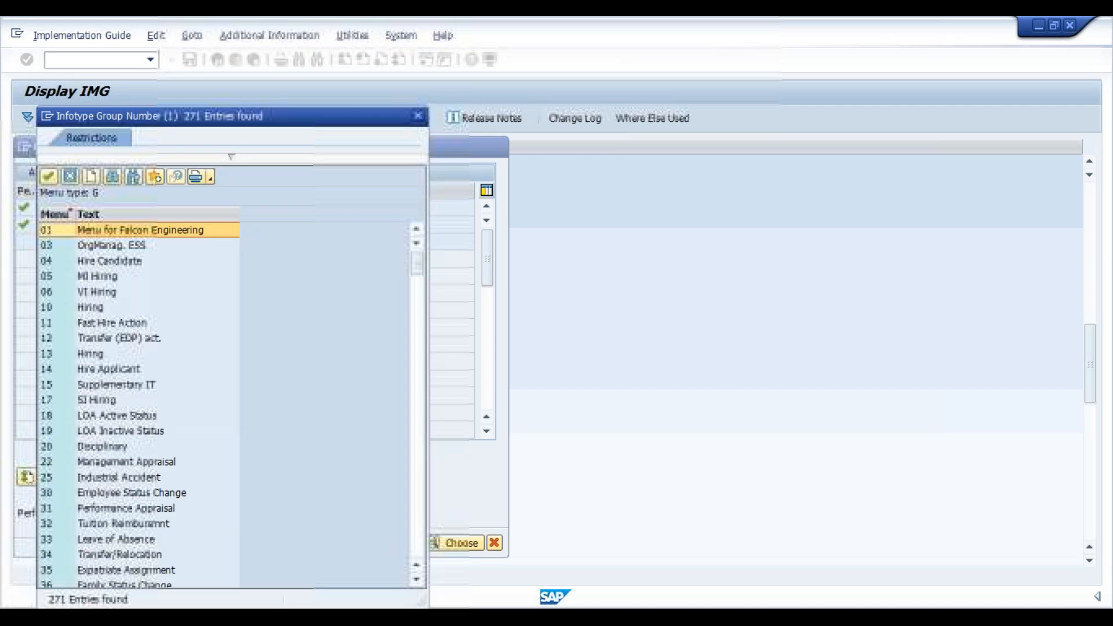
{"action": "left_click", "coordinate": [89, 295]}
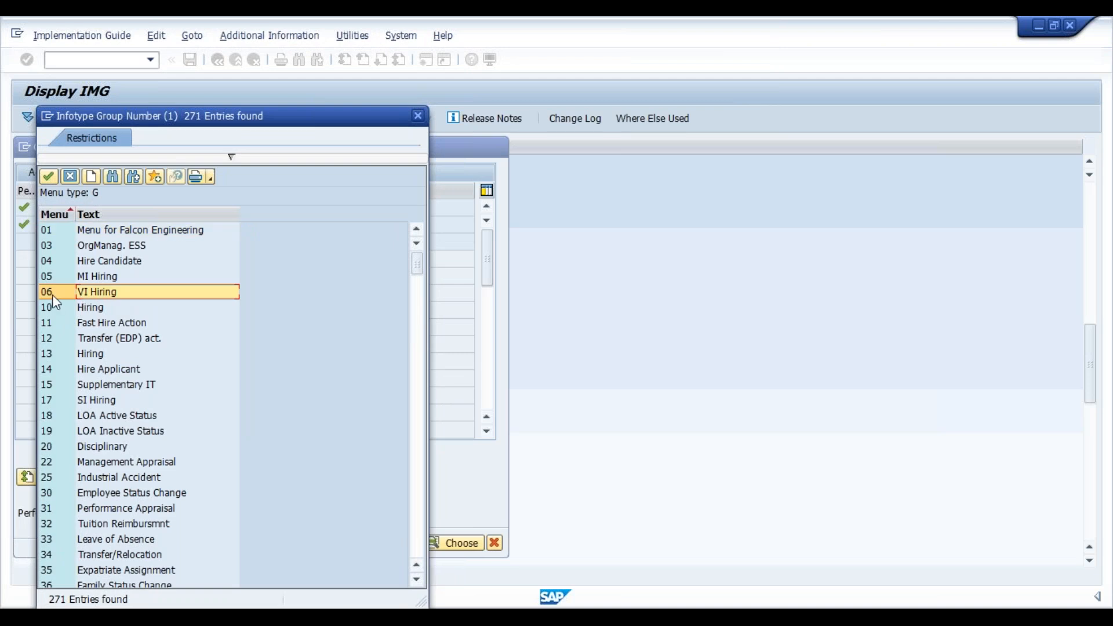
{"action": "double_click", "coordinate": [86, 293]}
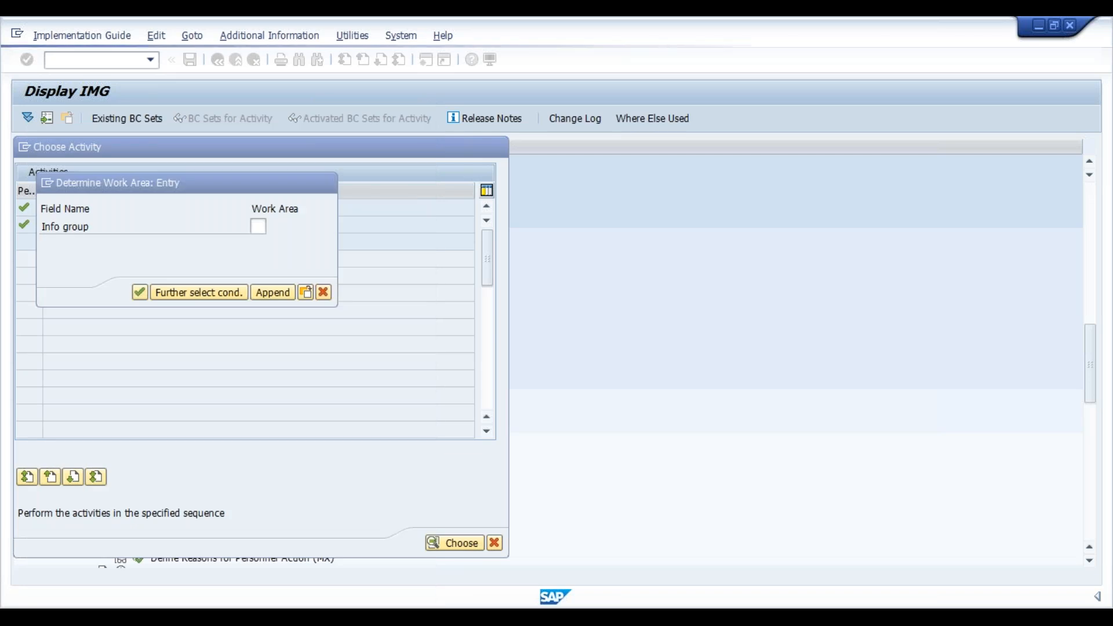
{"action": "left_click", "coordinate": [141, 292]}
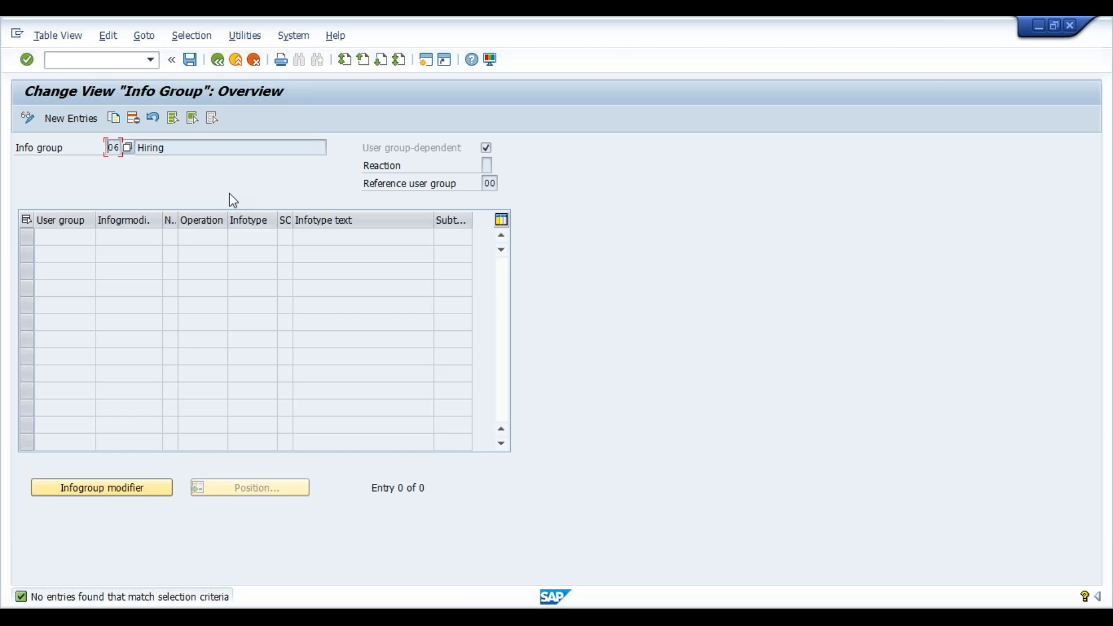
- Start new entries for the info group and give the first row user group 00 and number 1
{"action": "left_click", "coordinate": [79, 124]}
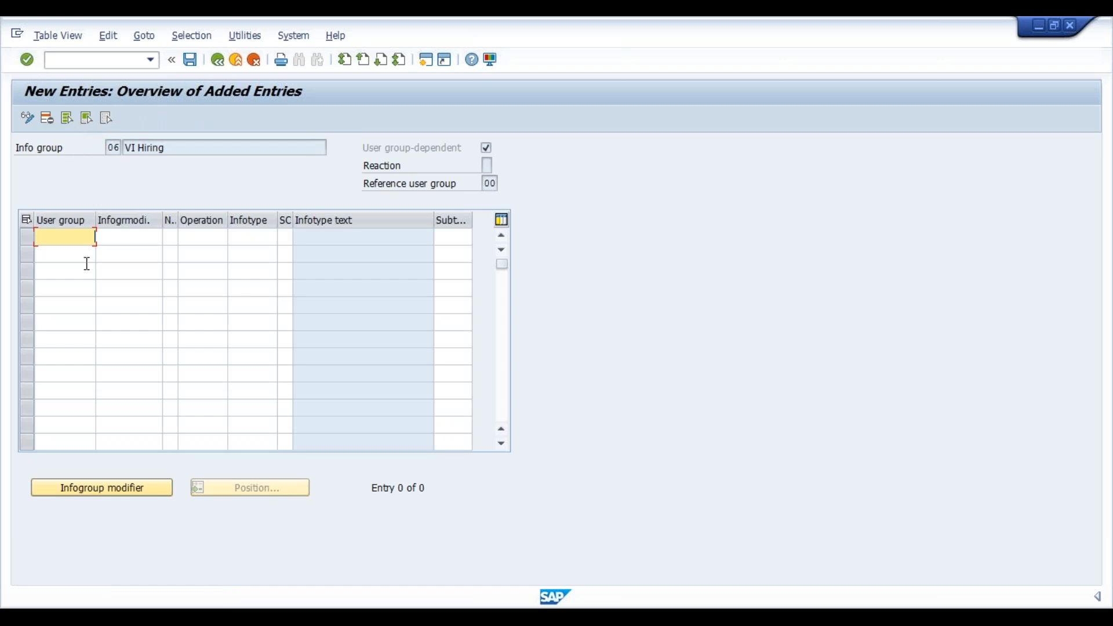
{"action": "type", "text": "00"}
{"action": "key", "text": "Tab"}
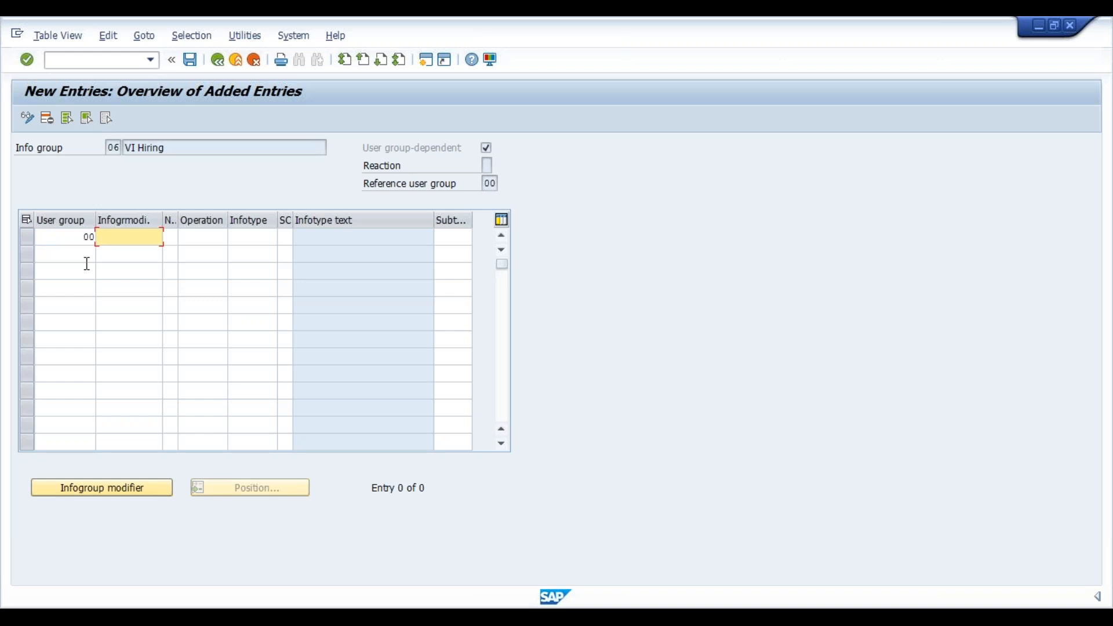
{"action": "key", "text": "Tab"}
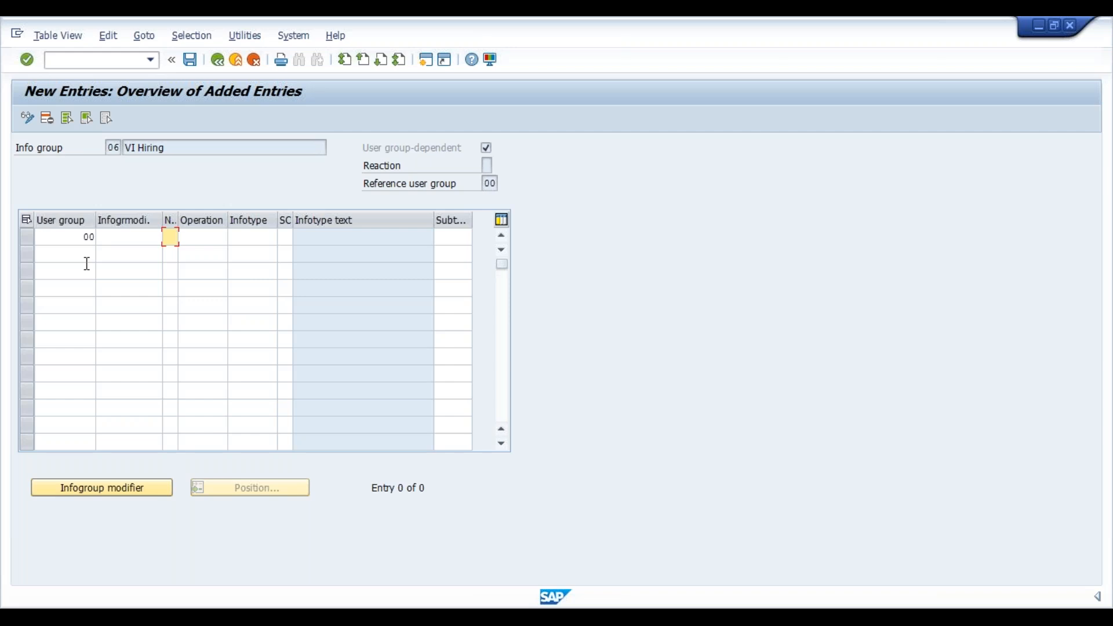
{"action": "type", "text": "1"}
{"action": "key", "text": "Tab"}
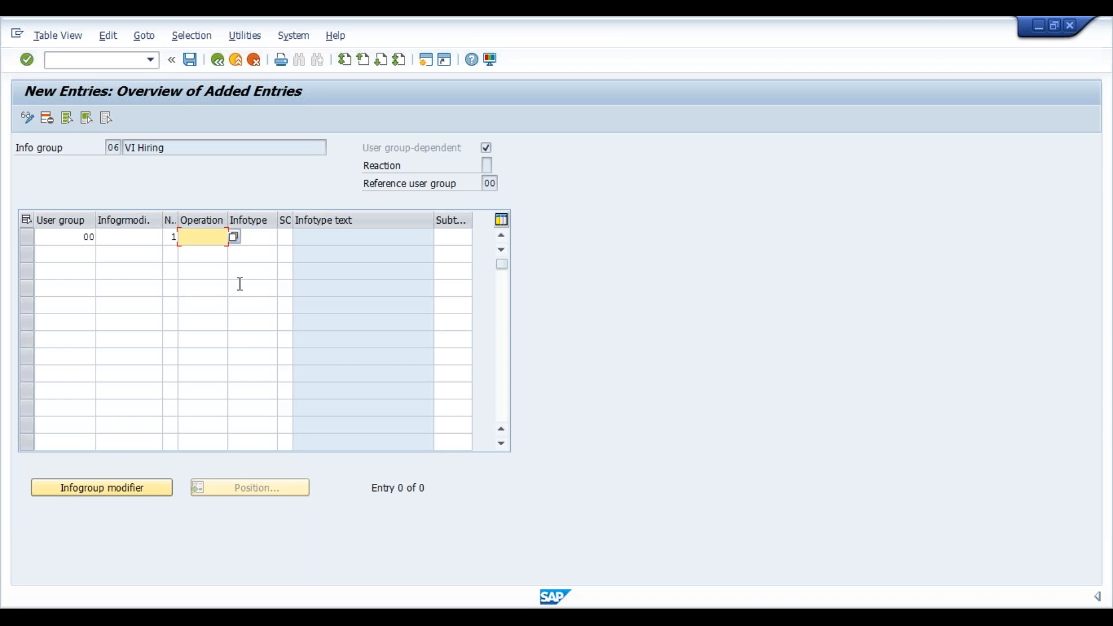
- Set the first row's operation to INS and check its meaning in the list of infotype operations
{"action": "left_click", "coordinate": [266, 241]}
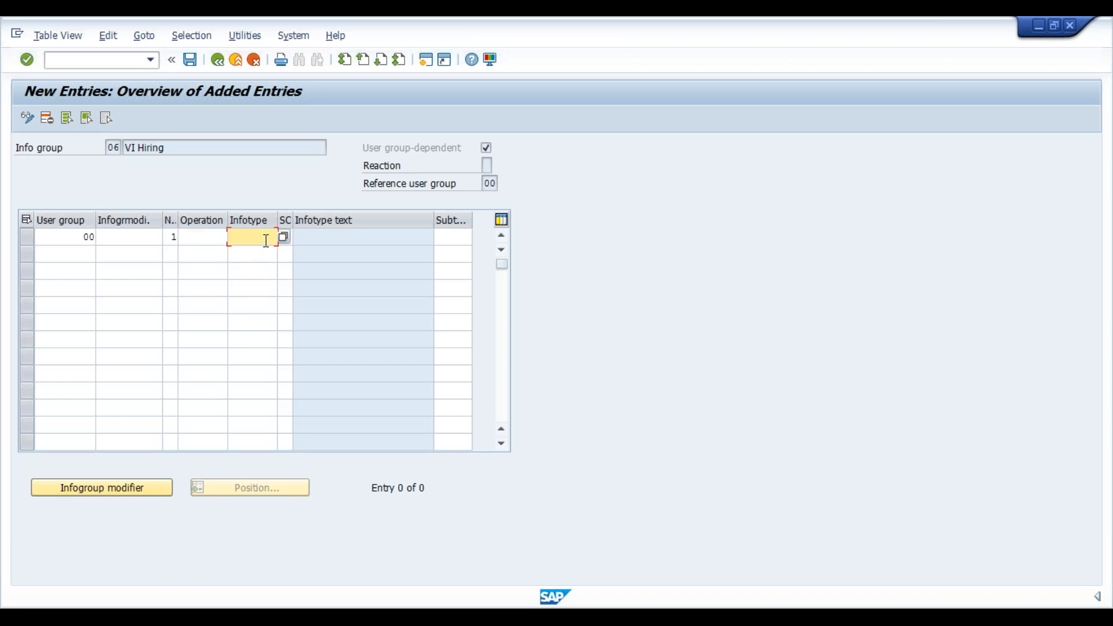
{"action": "left_click", "coordinate": [221, 240]}
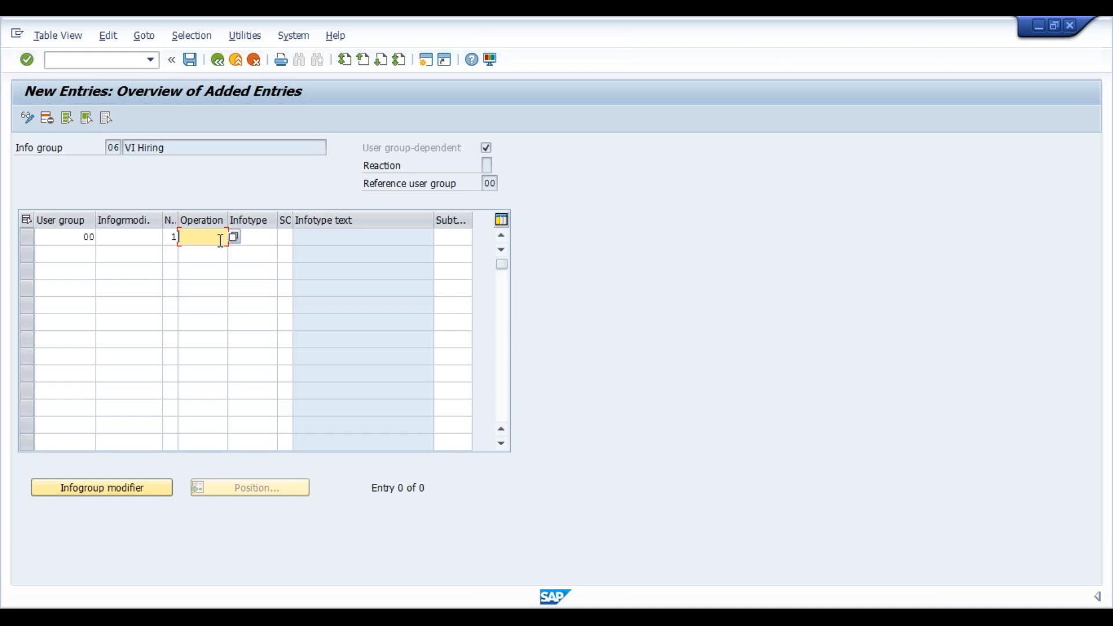
{"action": "key", "text": "Down"}
{"action": "key", "text": "Down"}
{"action": "left_click", "coordinate": [203, 261]}
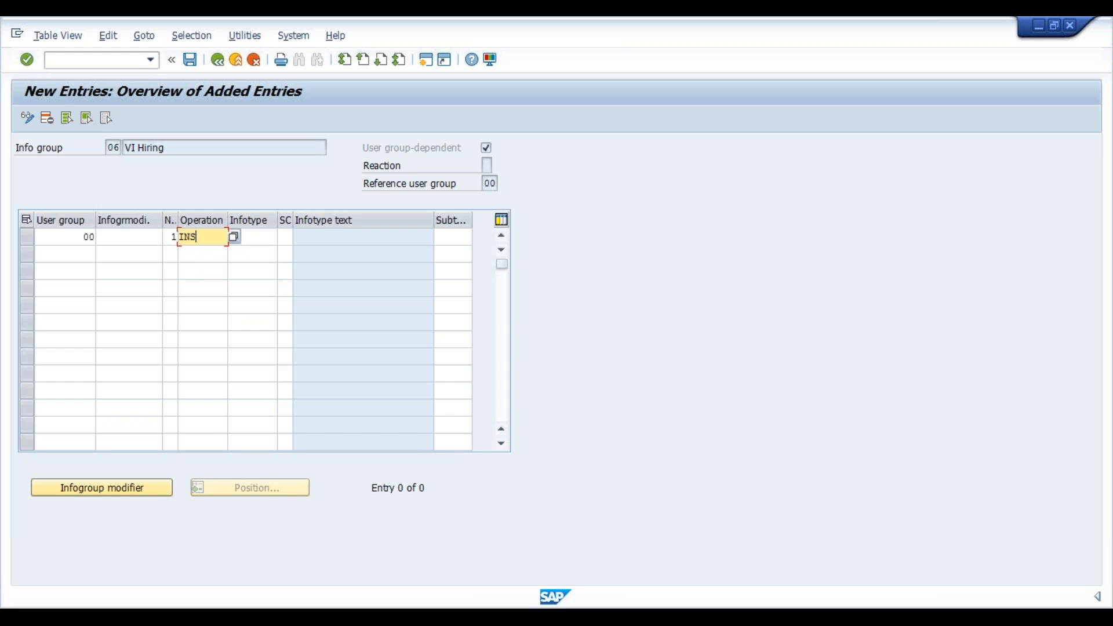
{"action": "left_click", "coordinate": [235, 239]}
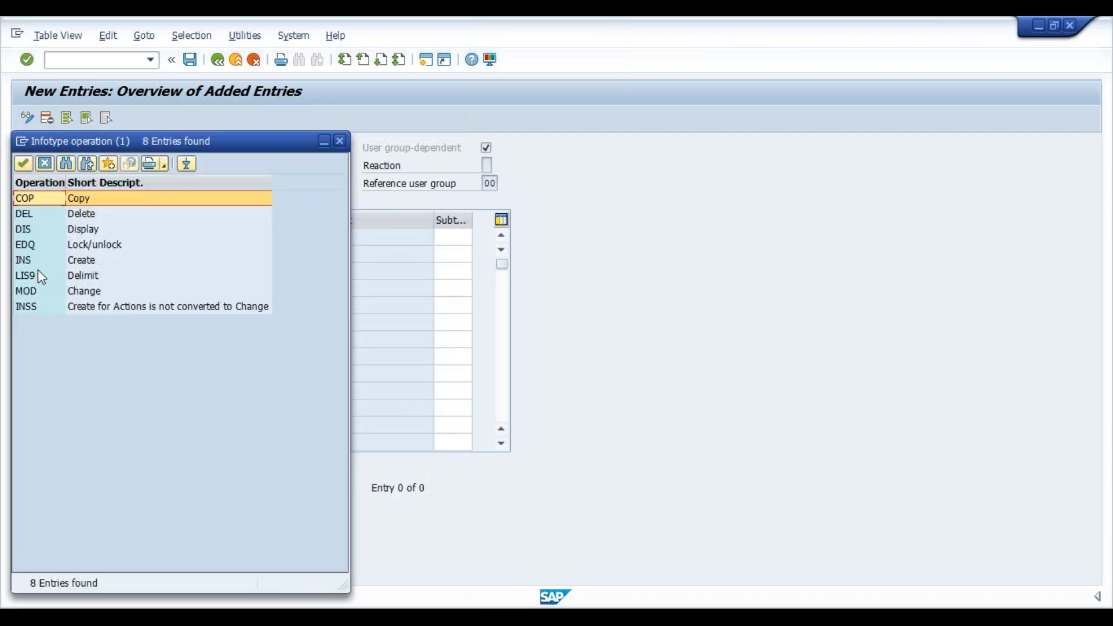
{"action": "left_click", "coordinate": [29, 267]}
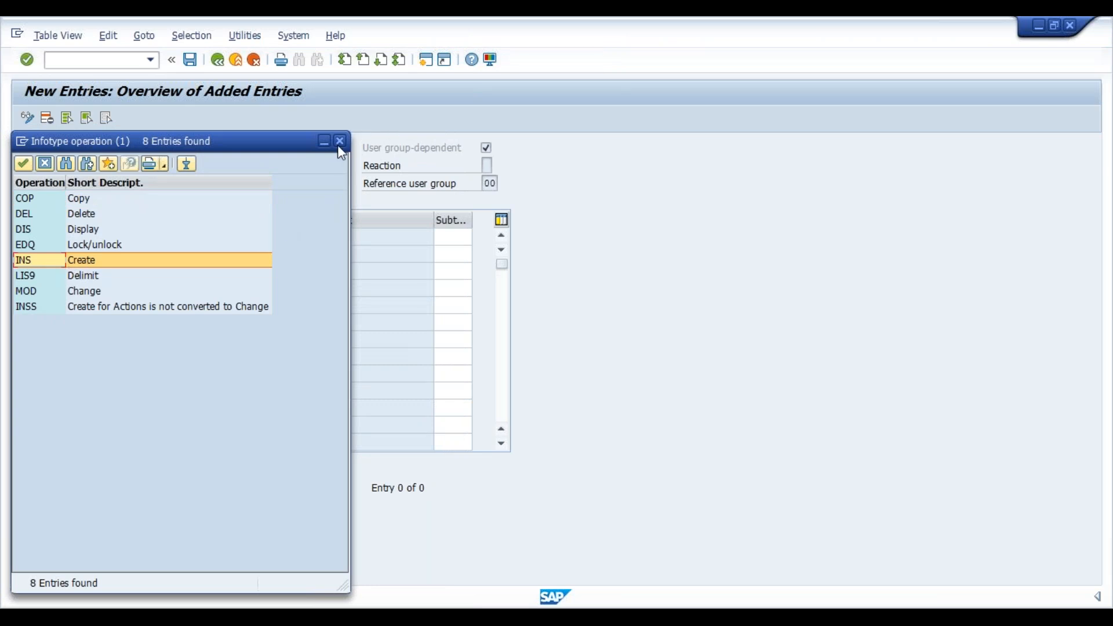
{"action": "double_click", "coordinate": [264, 255]}
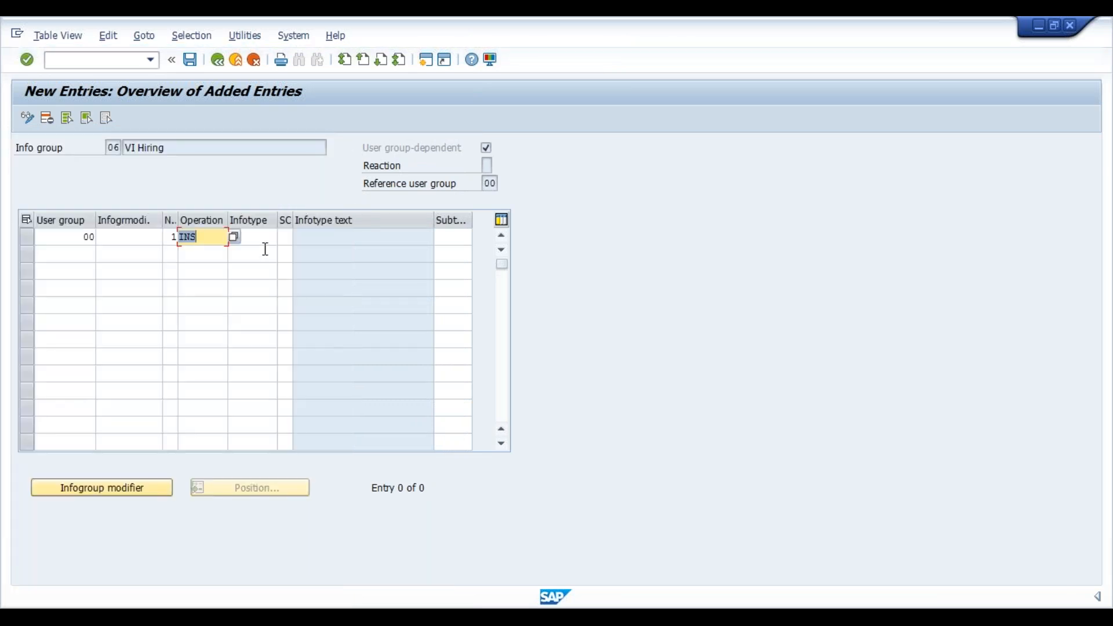
- Assign infotype 0000 to the first row and confirm the entry
{"action": "left_click", "coordinate": [266, 238]}
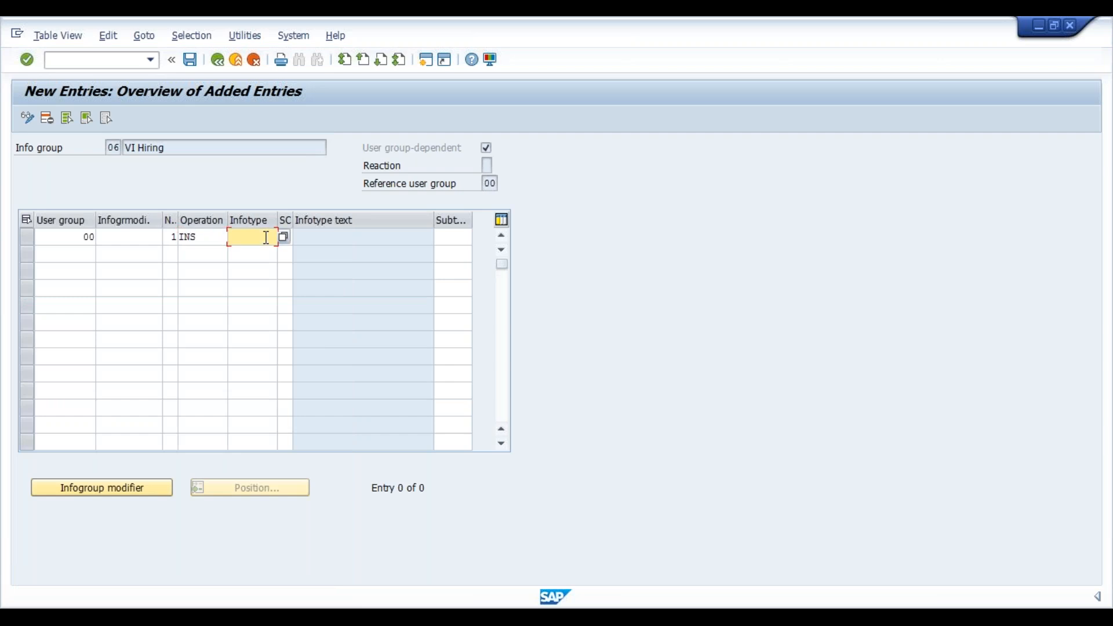
{"action": "type", "text": "0000"}
{"action": "key", "text": "Return"}
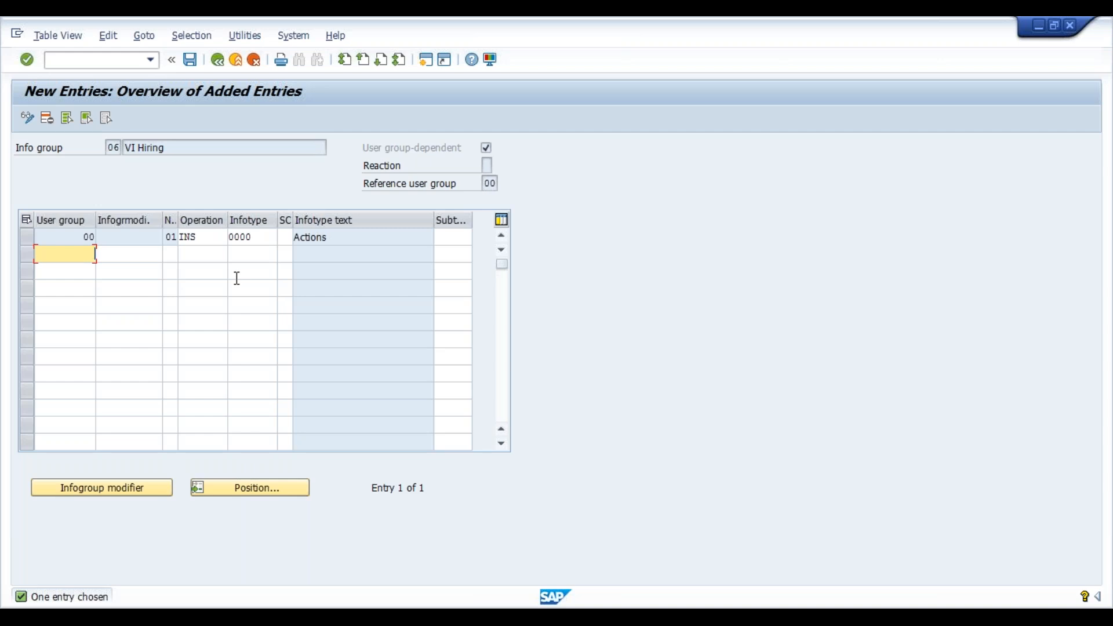
- Fill a second row with user group 00, number 2, operation INS and infotype 0001
{"action": "type", "text": "00"}
{"action": "key", "text": "Tab"}
{"action": "key", "text": "Tab"}
{"action": "type", "text": "2"}
{"action": "key", "text": "Tab"}
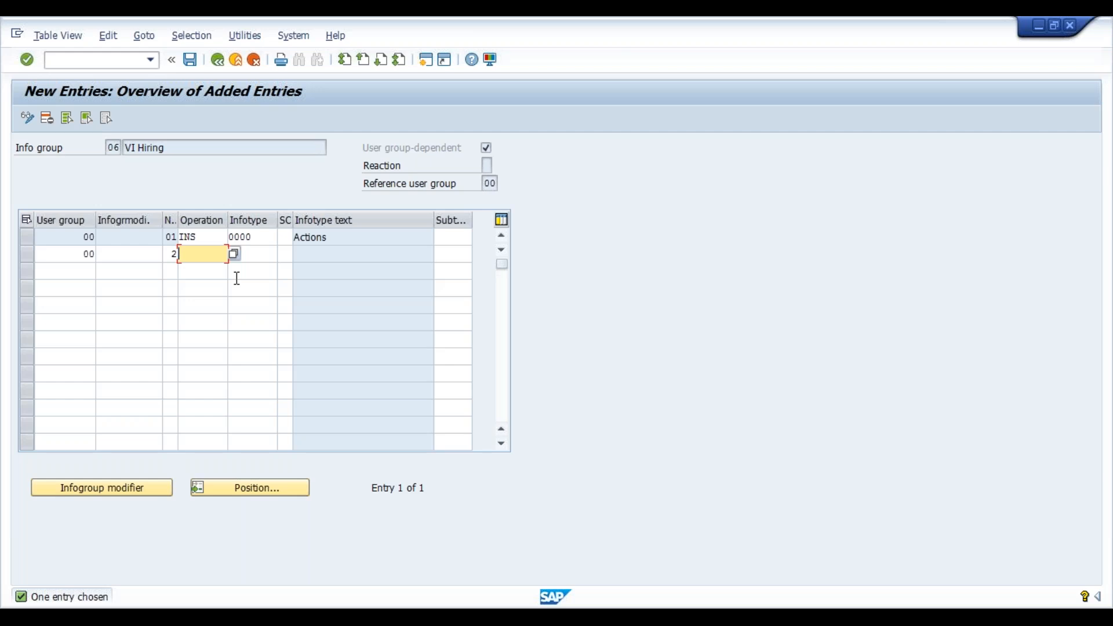
{"action": "key", "text": "BackSpace"}
{"action": "left_click", "coordinate": [203, 271]}
{"action": "left_click", "coordinate": [252, 254]}
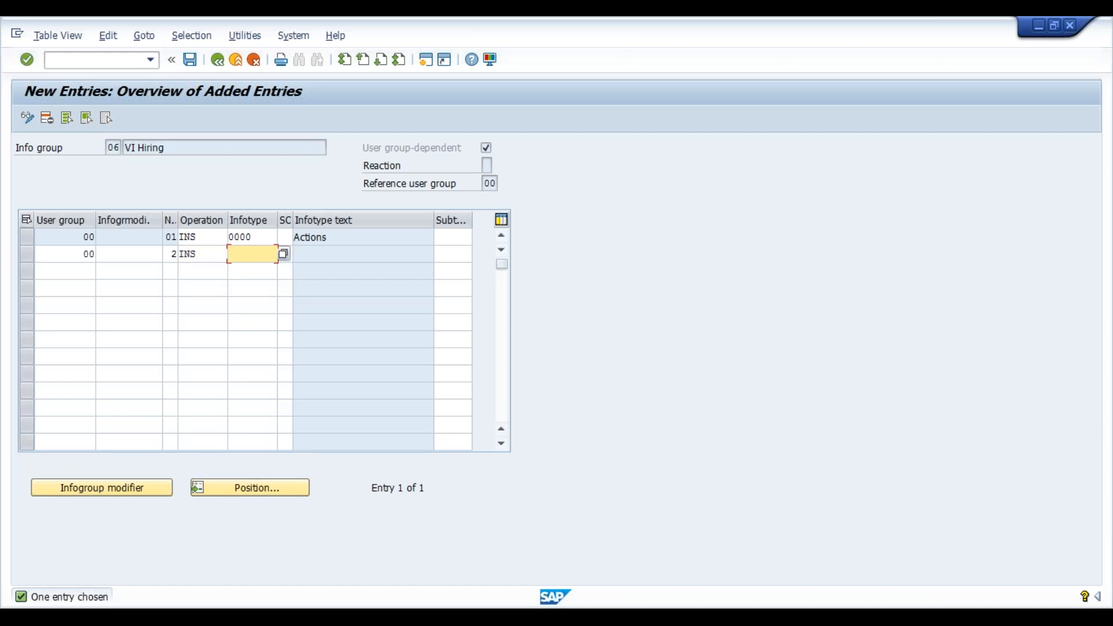
{"action": "type", "text": "000"}
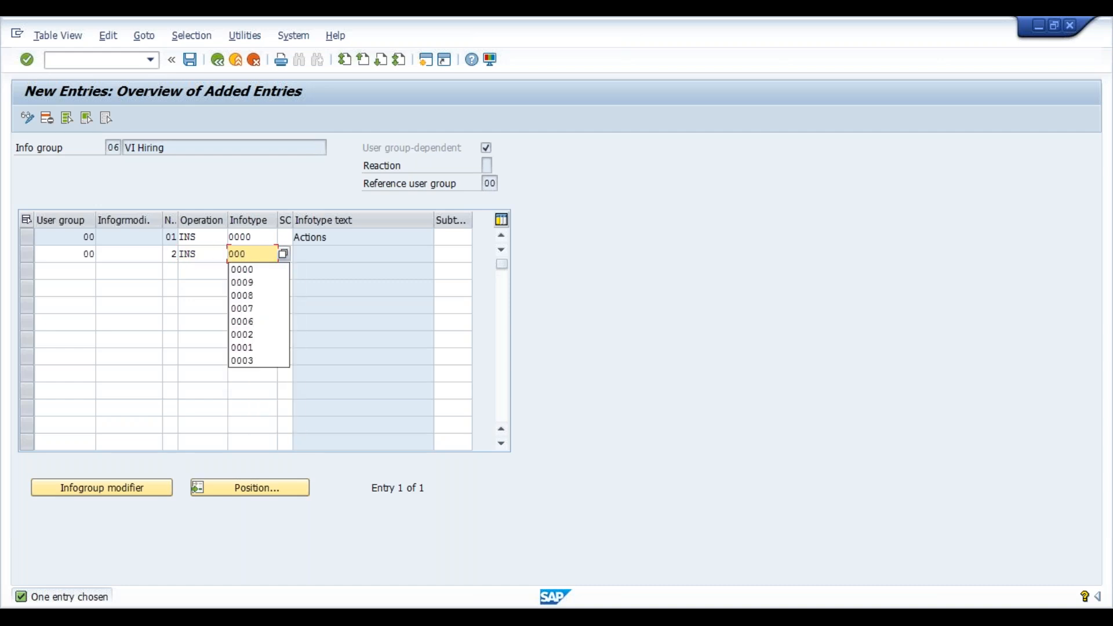
{"action": "type", "text": "1"}
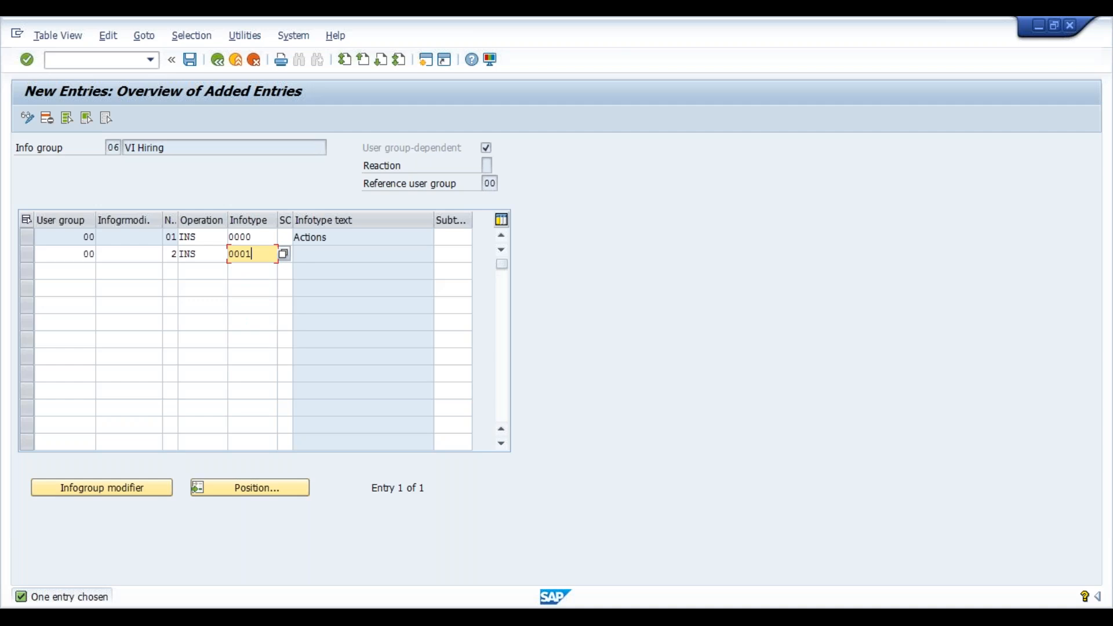
- Confirm the second row and add a third with user group 00, number 3, operation INS and infotype 0002
{"action": "key", "text": "Return"}
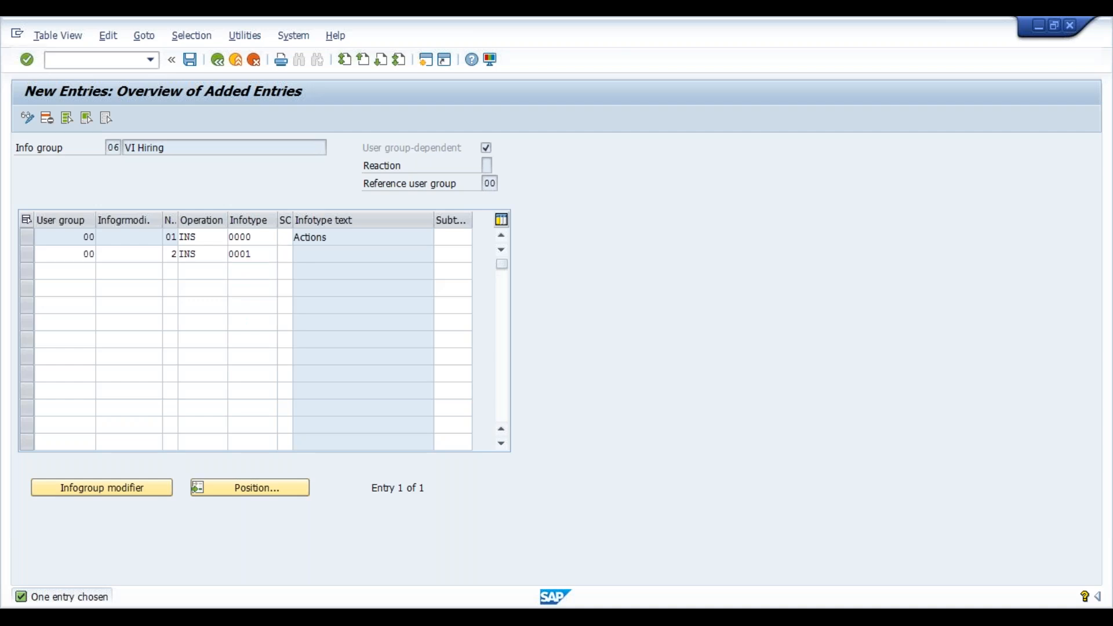
{"action": "type", "text": "00"}
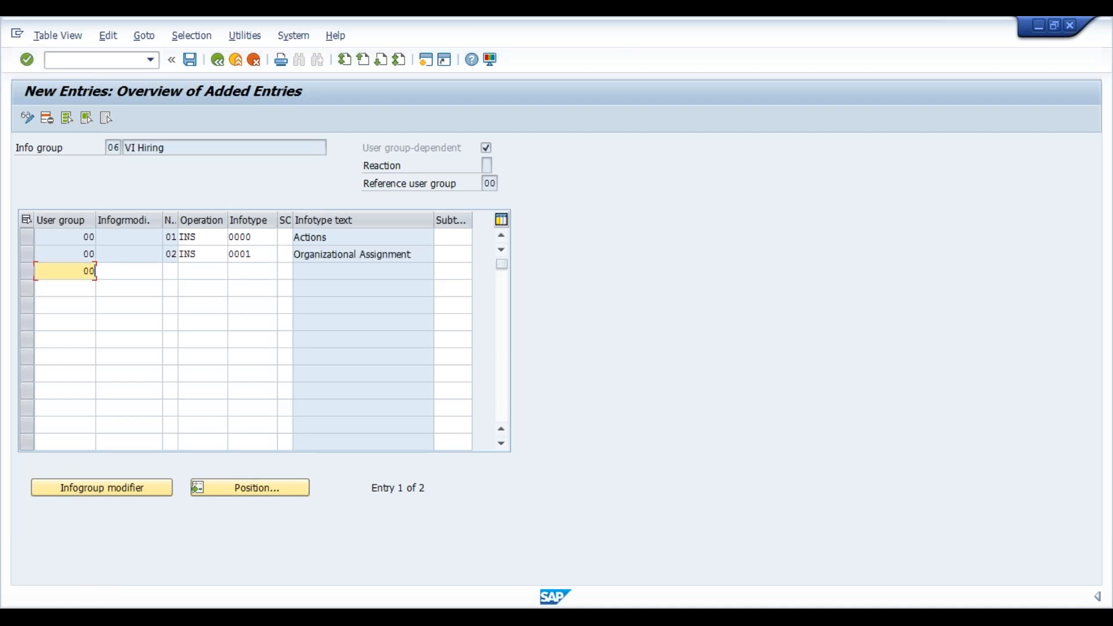
{"action": "key", "text": "Tab"}
{"action": "key", "text": "Tab"}
{"action": "type", "text": "3"}
{"action": "key", "text": "Tab"}
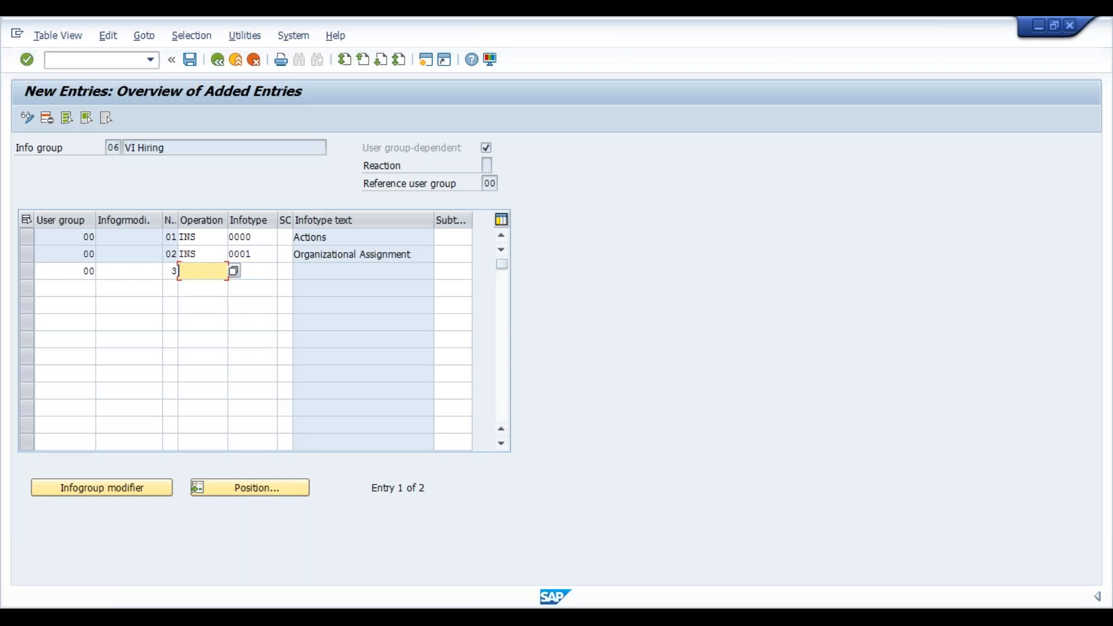
{"action": "type", "text": "INS"}
{"action": "key", "text": "Tab"}
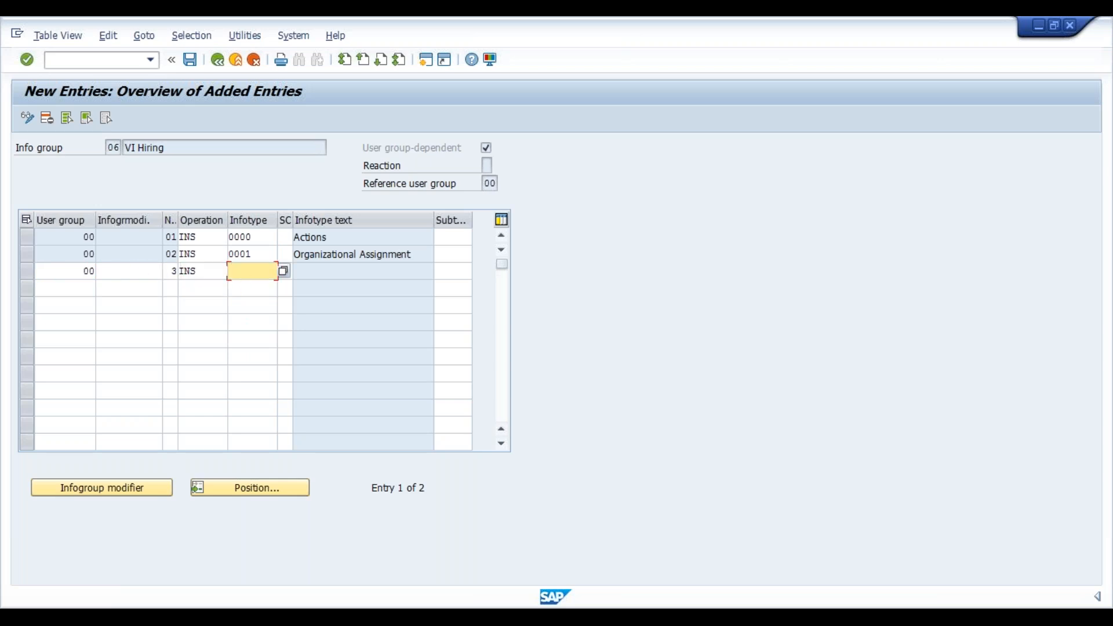
{"action": "type", "text": "000"}
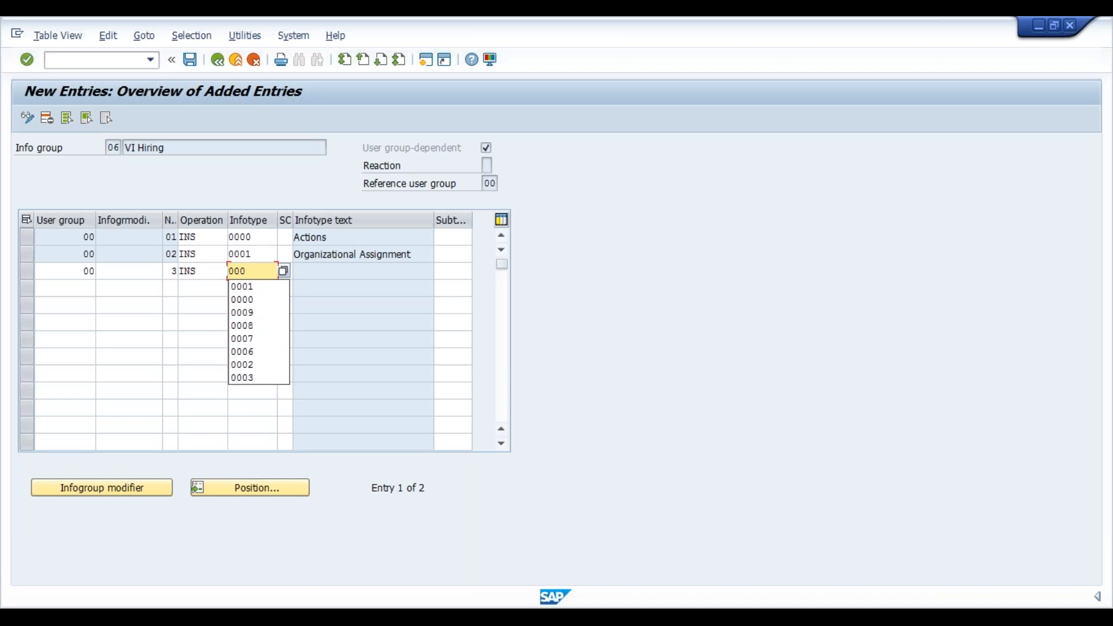
{"action": "type", "text": "2"}
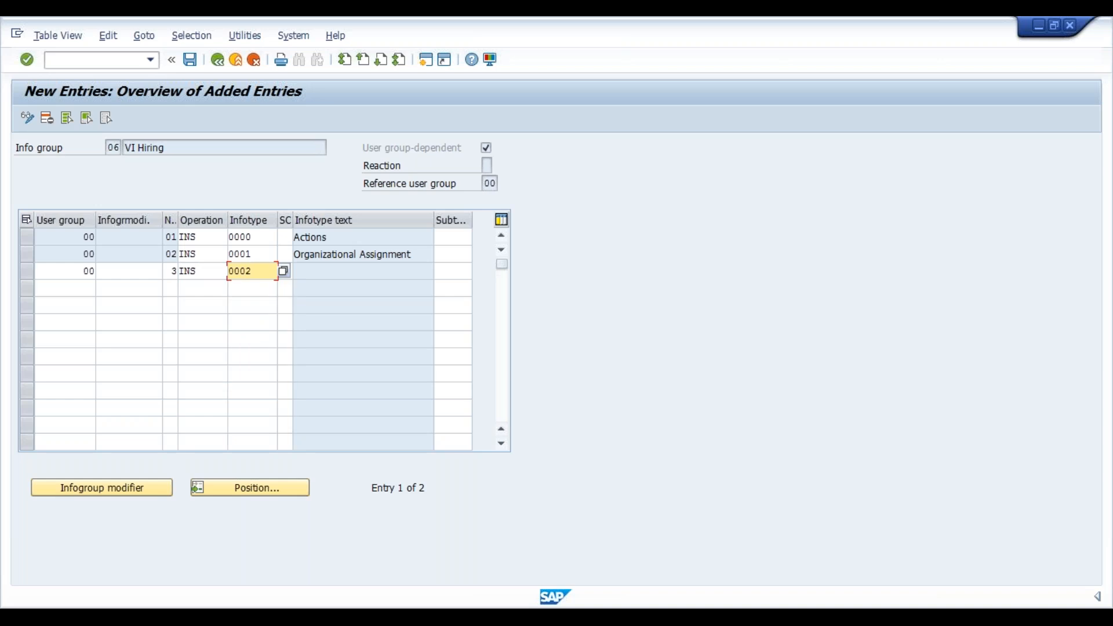
- Add a fourth row with user group 00, number 4, operation INS and infotype 0006, and confirm it
{"action": "type", "text": "00"}
{"action": "key", "text": "Tab"}
{"action": "key", "text": "Tab"}
{"action": "type", "text": "4"}
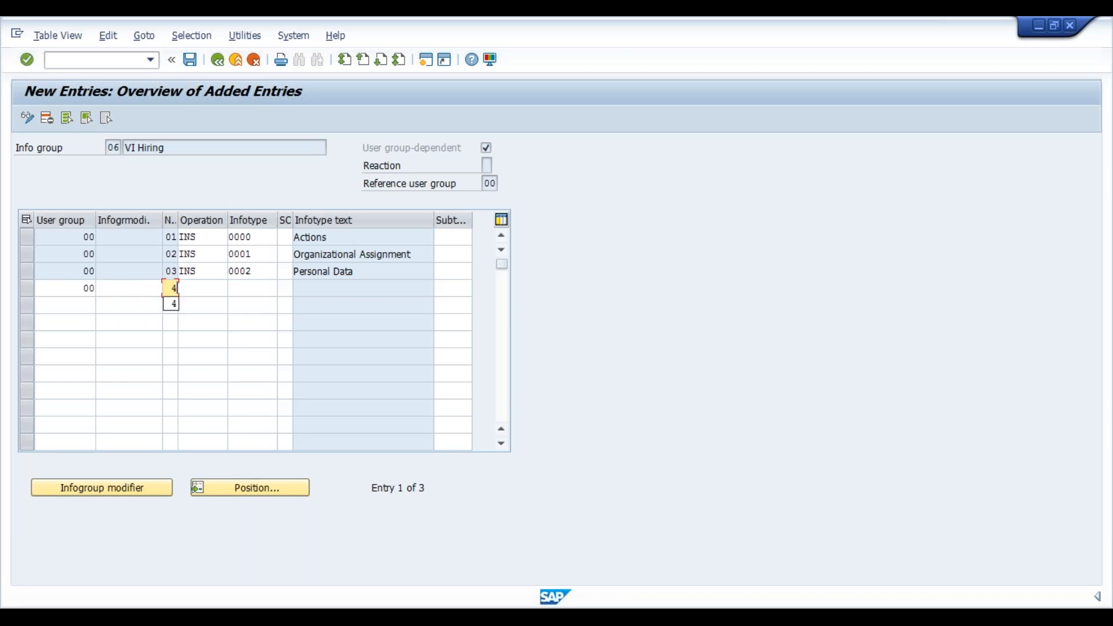
{"action": "key", "text": "Tab"}
{"action": "type", "text": "INS"}
{"action": "key", "text": "Tab"}
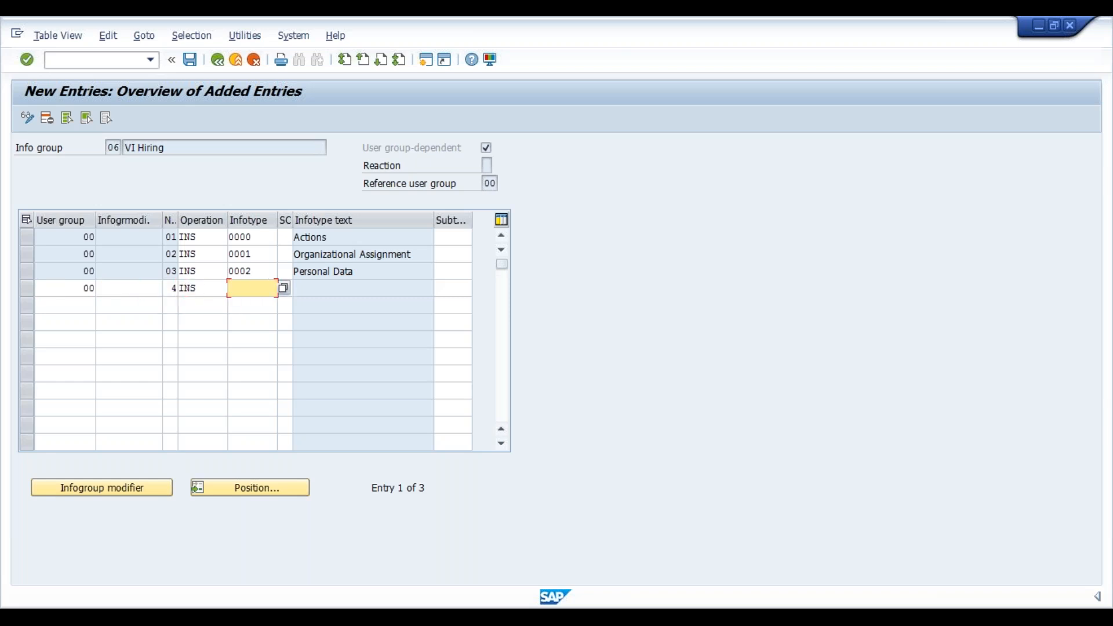
{"action": "type", "text": "00"}
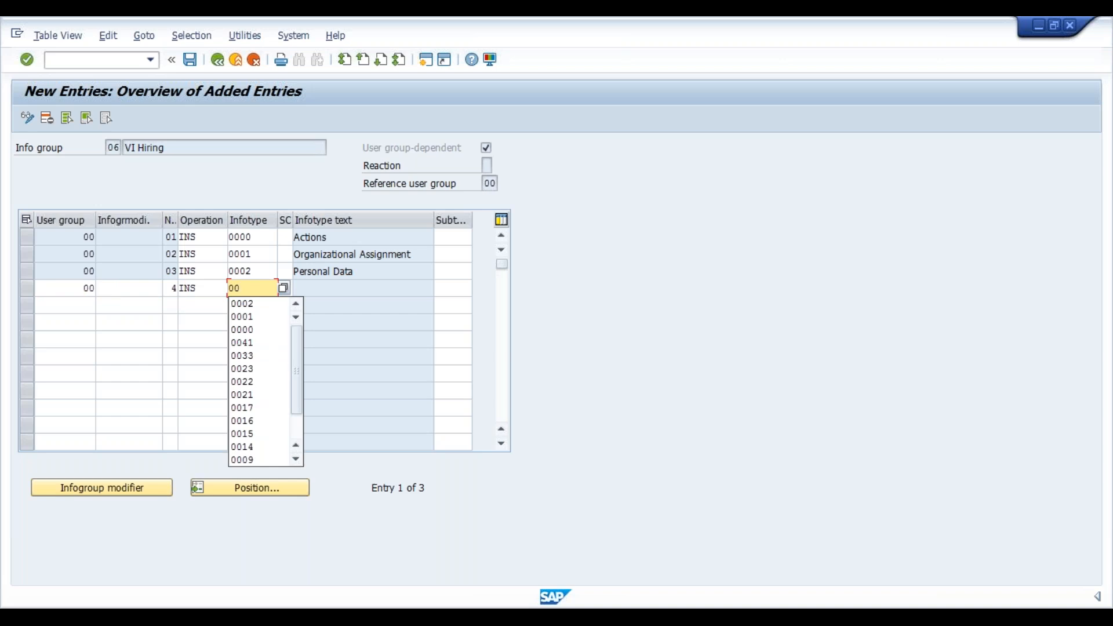
{"action": "type", "text": "06"}
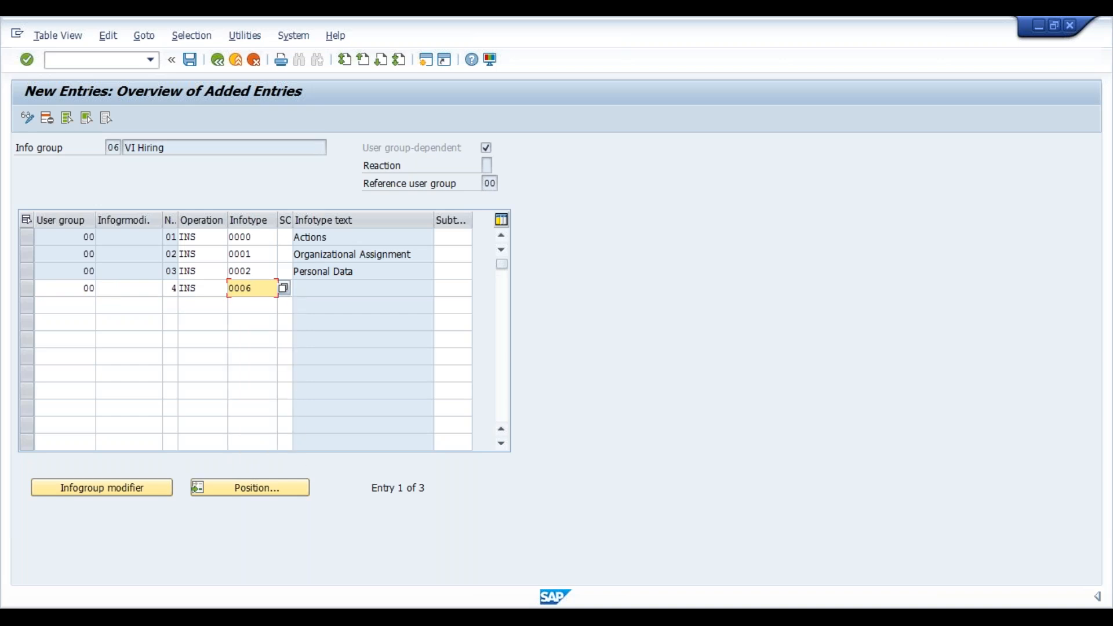
{"action": "key", "text": "Return"}
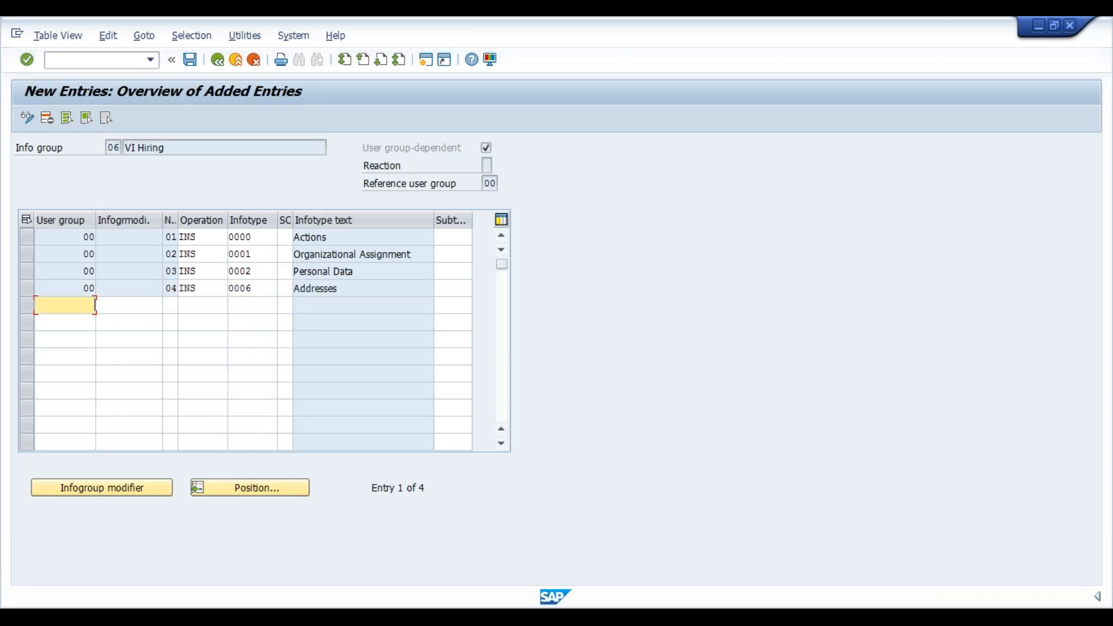
- Add a fifth row with user group 00, number 05, operation INS and infotype 0007, and confirm it
{"action": "type", "text": "00"}
{"action": "key", "text": "Tab"}
{"action": "key", "text": "Tab"}
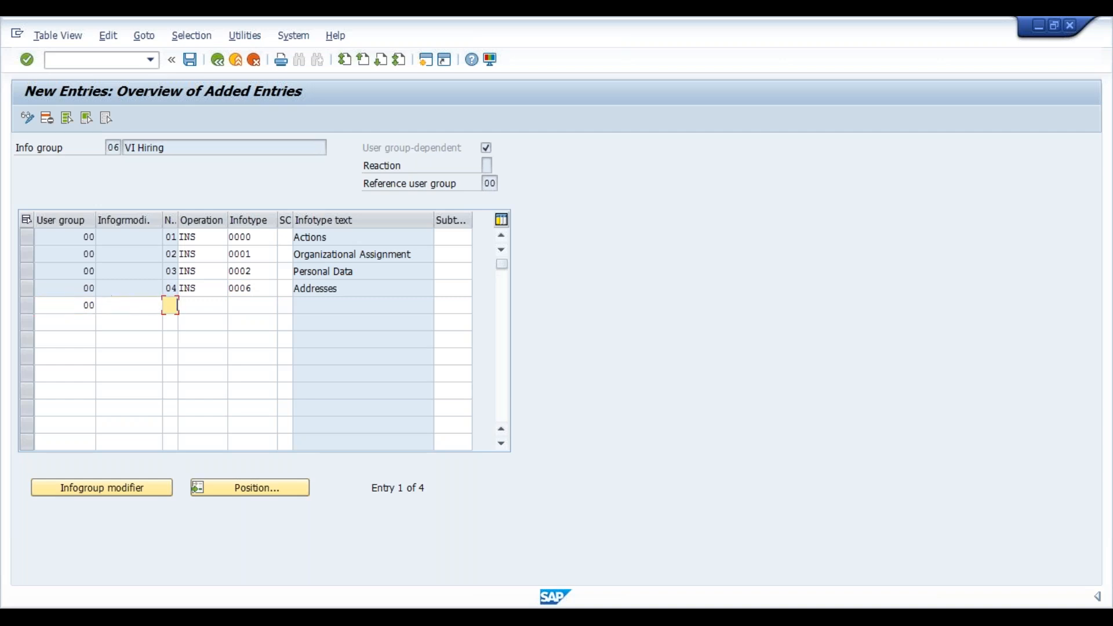
{"action": "type", "text": "05"}
{"action": "key", "text": "Tab"}
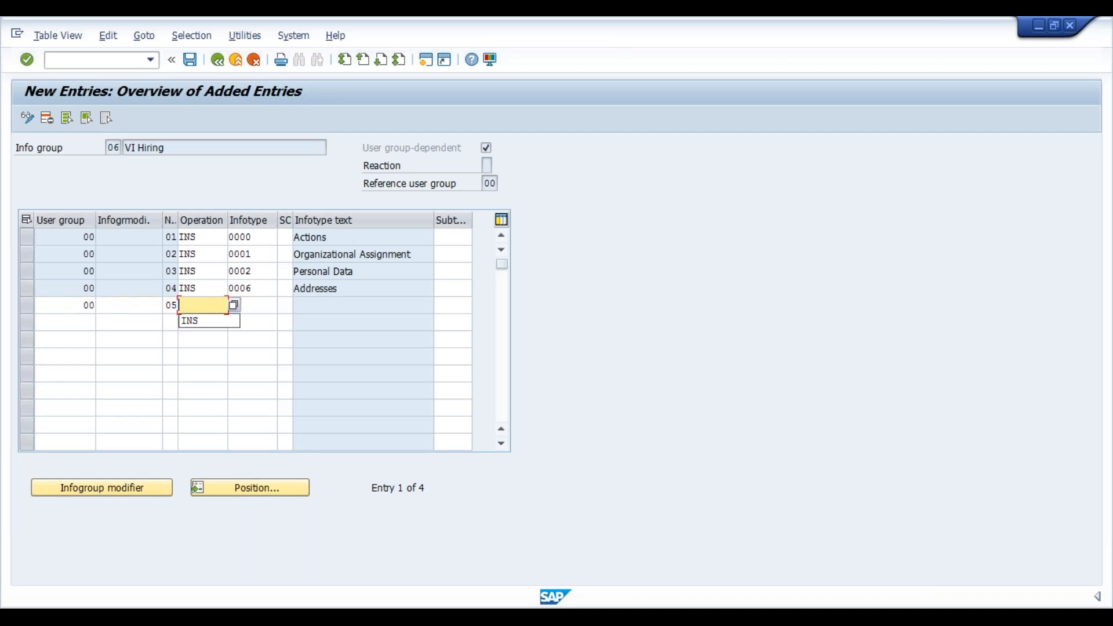
{"action": "type", "text": "INS"}
{"action": "key", "text": "Tab"}
{"action": "type", "text": "0007"}
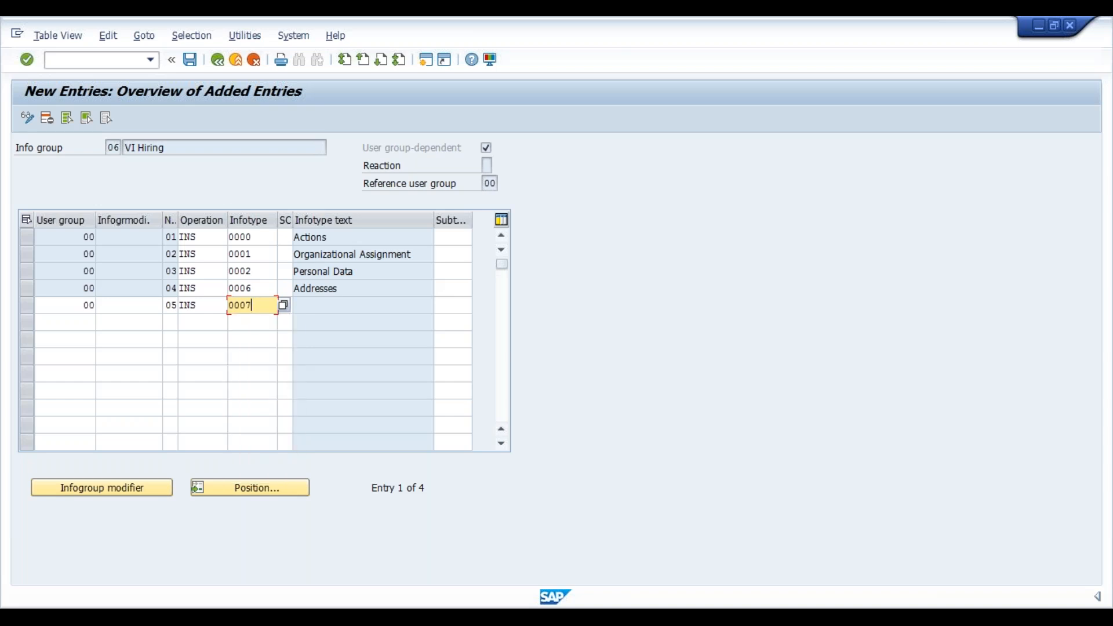
{"action": "key", "text": "Return"}
- Add a sixth row with user group 00, number 6, operation INS and infotype 0008, and confirm it
{"action": "type", "text": "00"}
{"action": "key", "text": "Tab"}
{"action": "key", "text": "Tab"}
{"action": "type", "text": "6"}
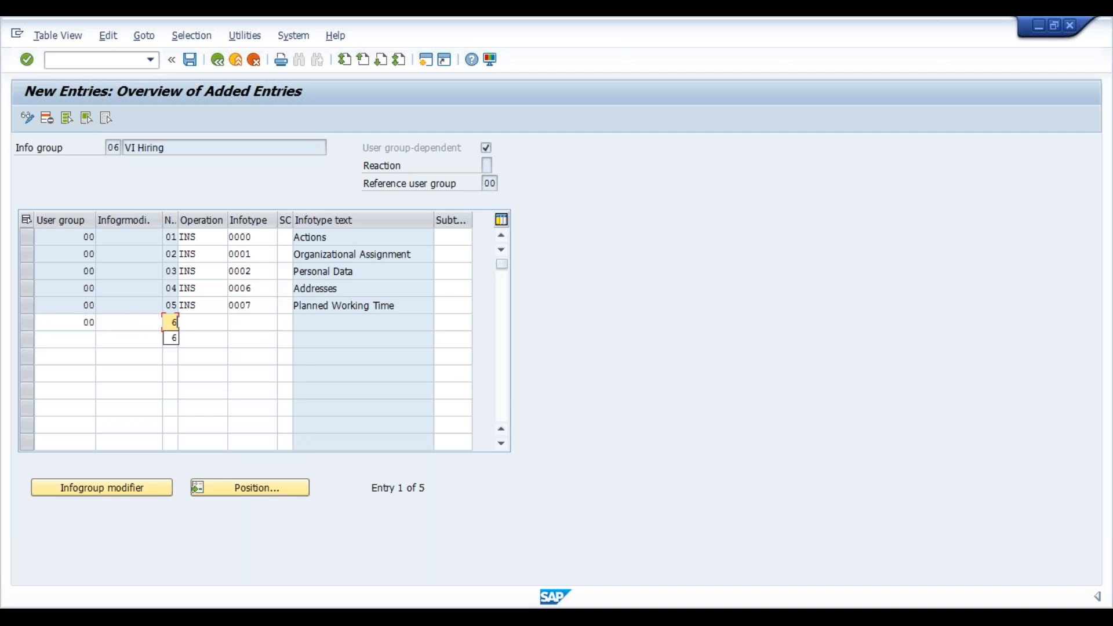
{"action": "key", "text": "Tab"}
{"action": "type", "text": "INS"}
{"action": "key", "text": "Tab"}
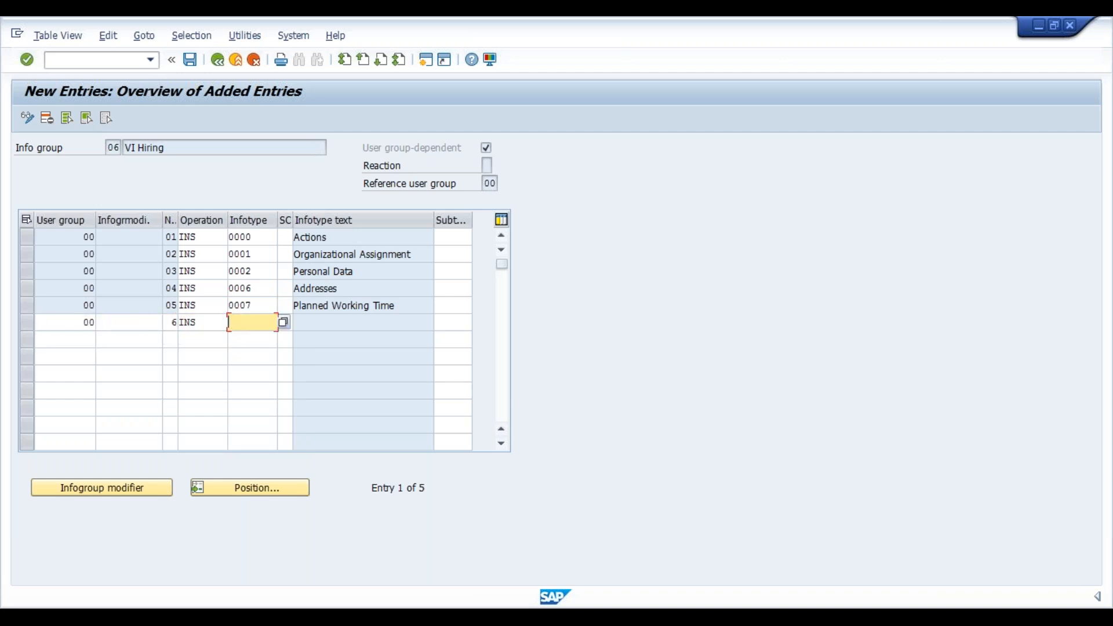
{"action": "type", "text": "0008"}
{"action": "key", "text": "Return"}
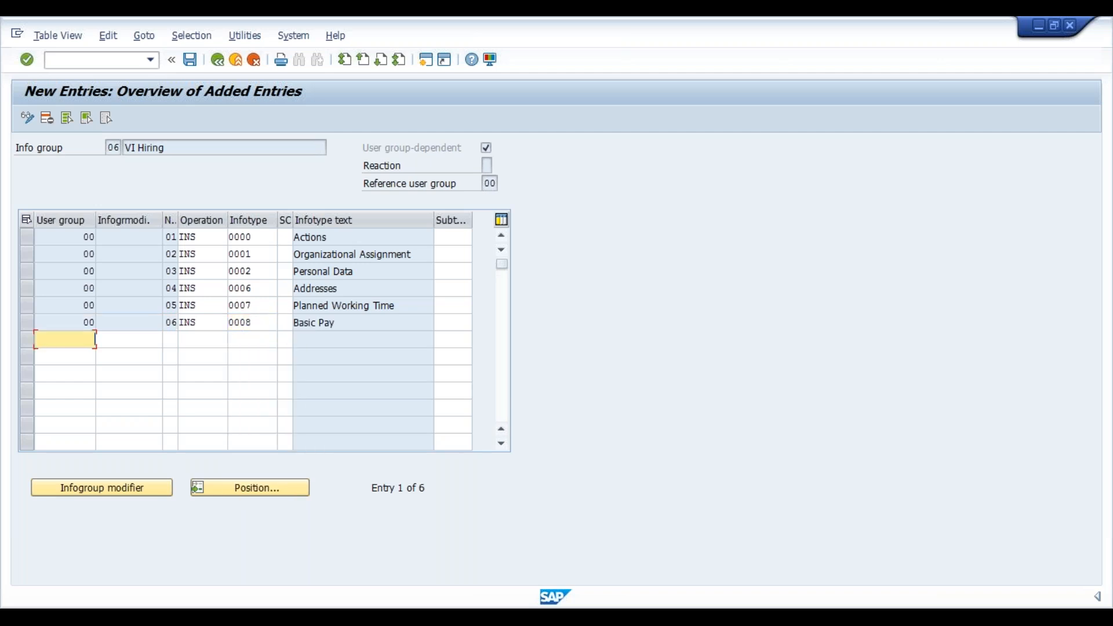
- Add a seventh row with user group 00, number 07, operation INS and infotype 0009, and confirm it
{"action": "type", "text": "00"}
{"action": "key", "text": "Tab"}
{"action": "key", "text": "Tab"}
{"action": "type", "text": "07"}
{"action": "key", "text": "Tab"}
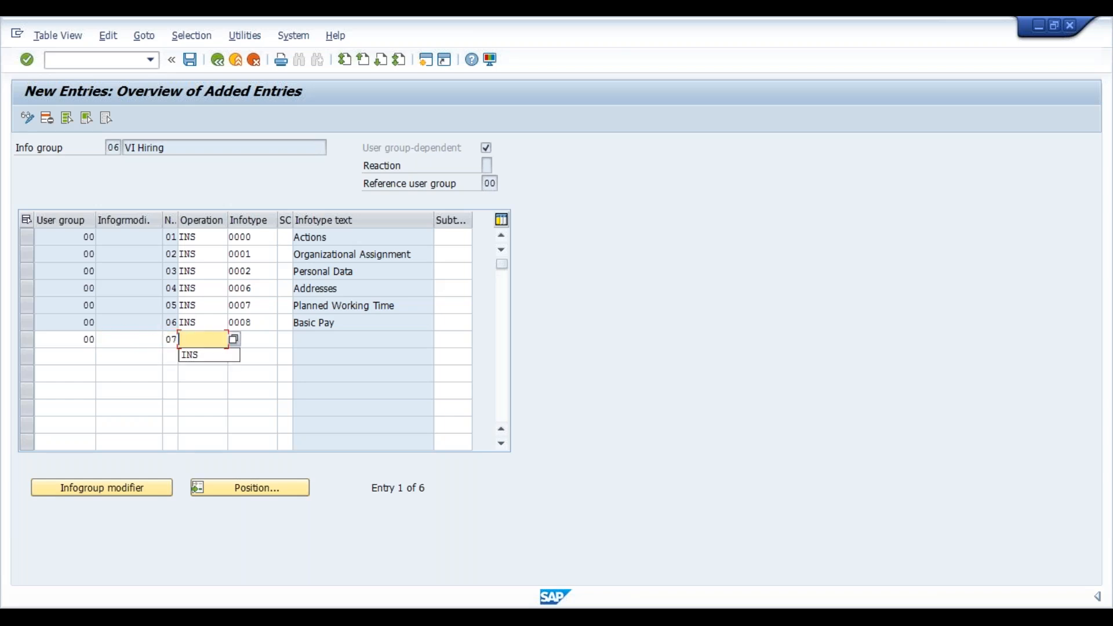
{"action": "type", "text": "INS"}
{"action": "key", "text": "Tab"}
{"action": "type", "text": "000"}
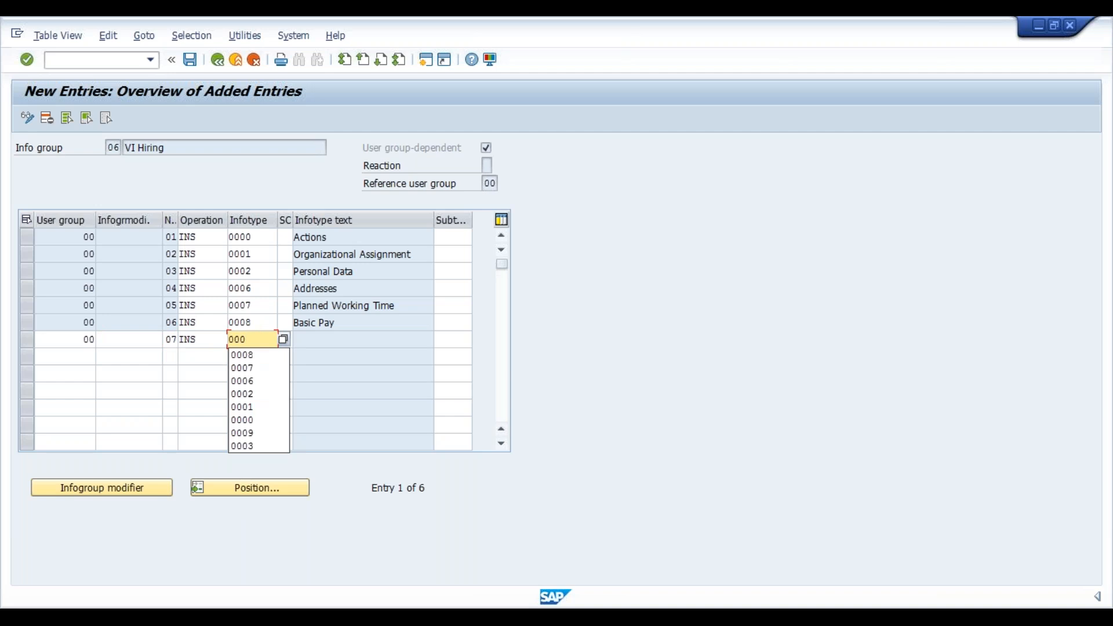
{"action": "type", "text": "9"}
{"action": "key", "text": "Return"}
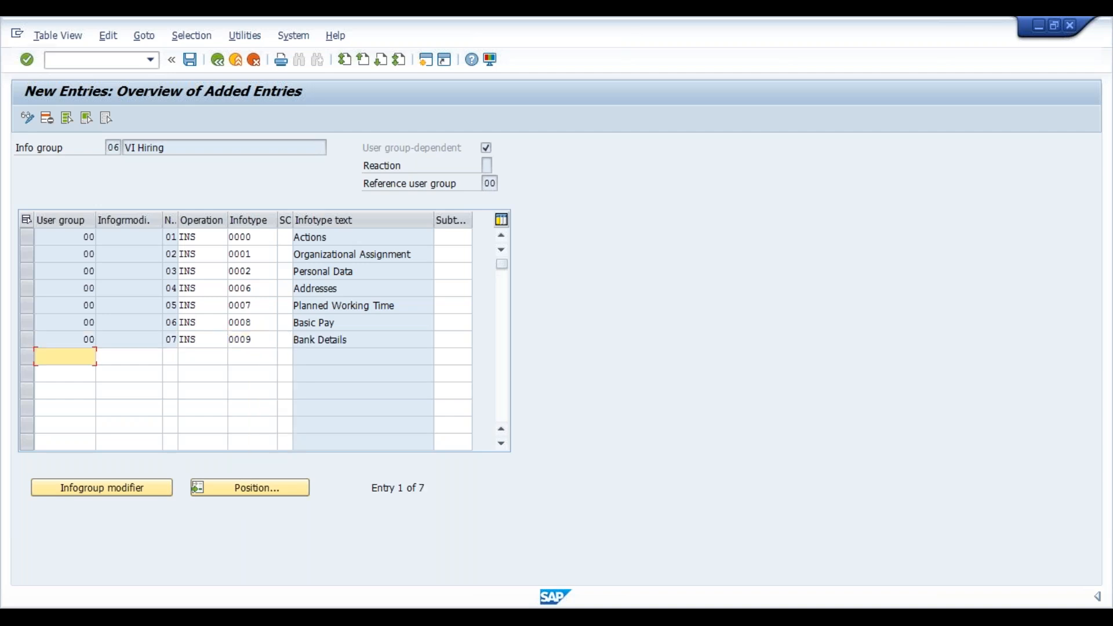
- Add an eighth row with user group 00, number 8, operation INS and infotype 0014, and confirm it
{"action": "type", "text": "00"}
{"action": "key", "text": "Tab"}
{"action": "key", "text": "Tab"}
{"action": "type", "text": "8INS"}
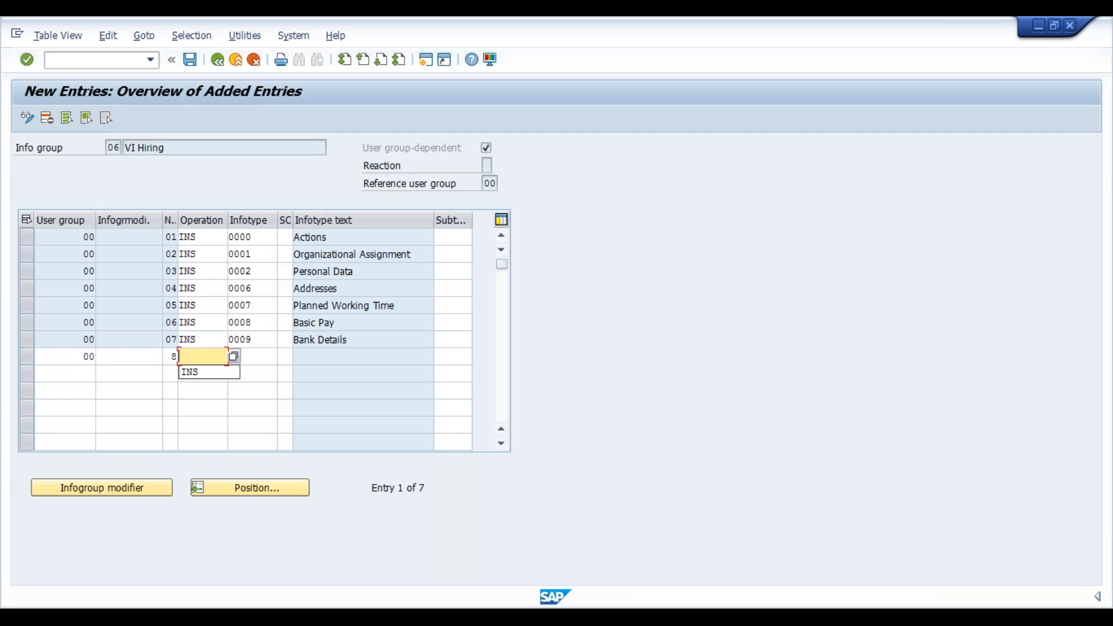
{"action": "key", "text": "Tab"}
{"action": "type", "text": "0014"}
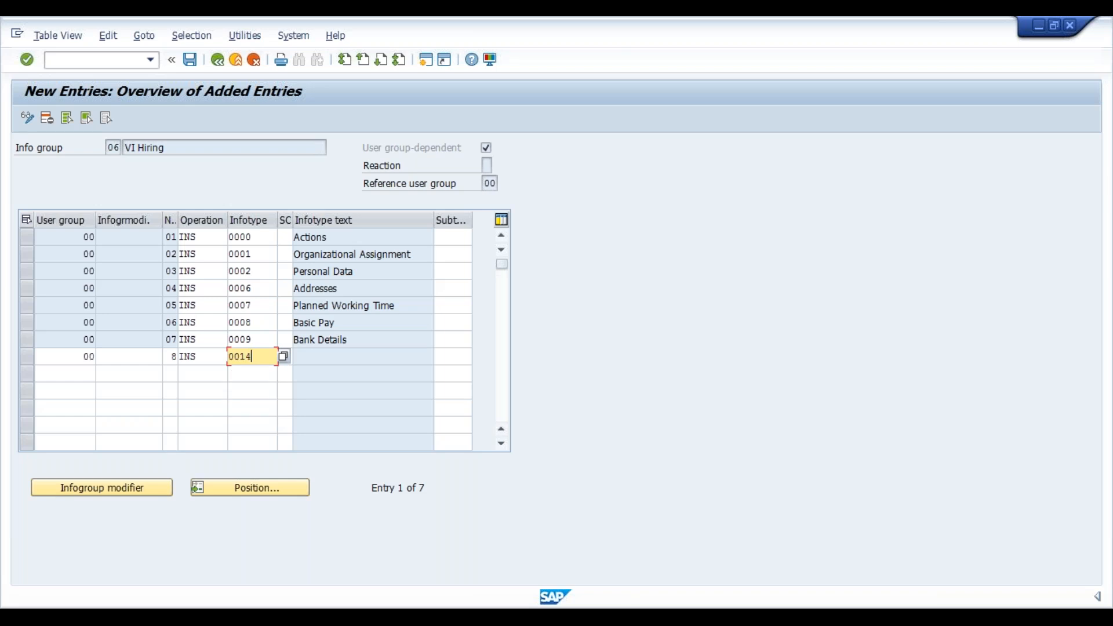
{"action": "key", "text": "Return"}
- Add a ninth row with user group 00, number 9, operation INS and infotype 0015, and confirm it
{"action": "type", "text": "00"}
{"action": "key", "text": "Tab"}
{"action": "key", "text": "Tab"}
{"action": "type", "text": "9"}
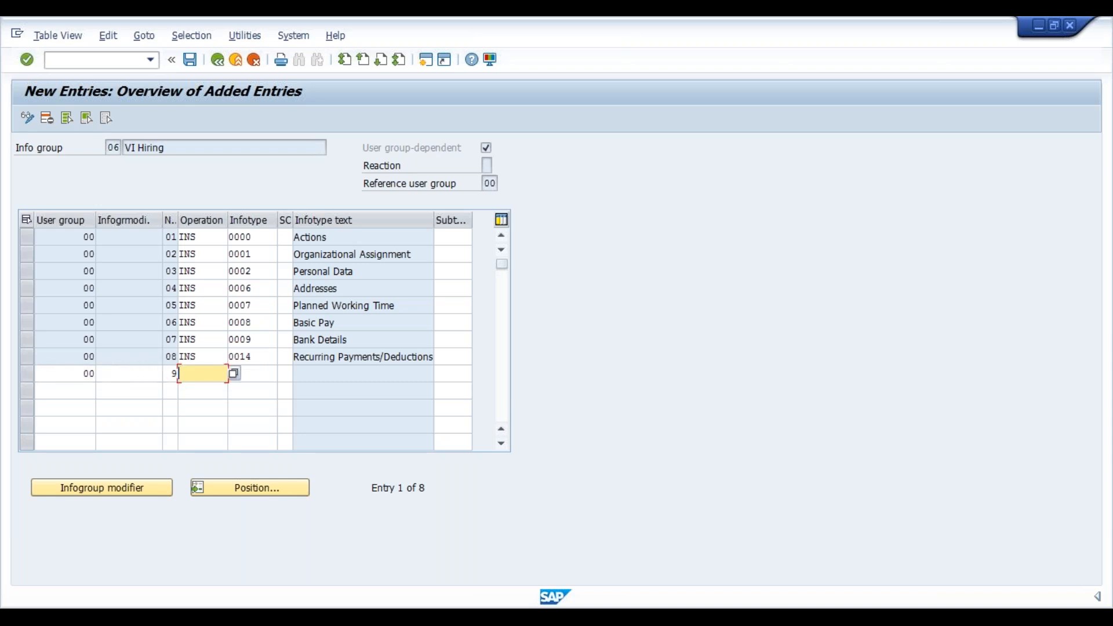
{"action": "key", "text": "Down"}
{"action": "key", "text": "Tab"}
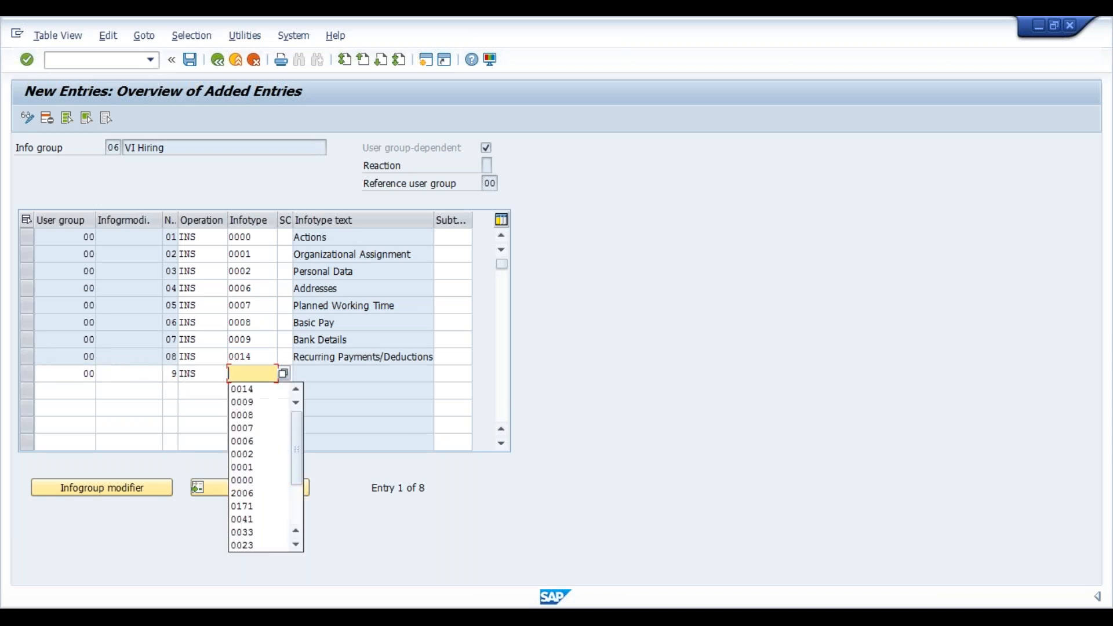
{"action": "type", "text": "0015"}
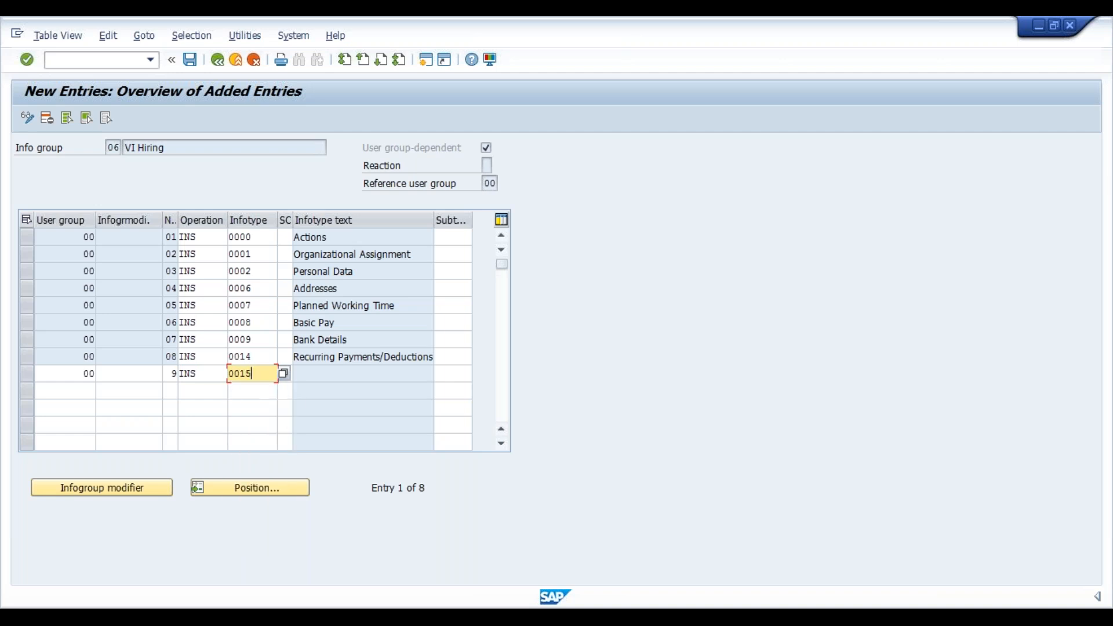
{"action": "key", "text": "Return"}
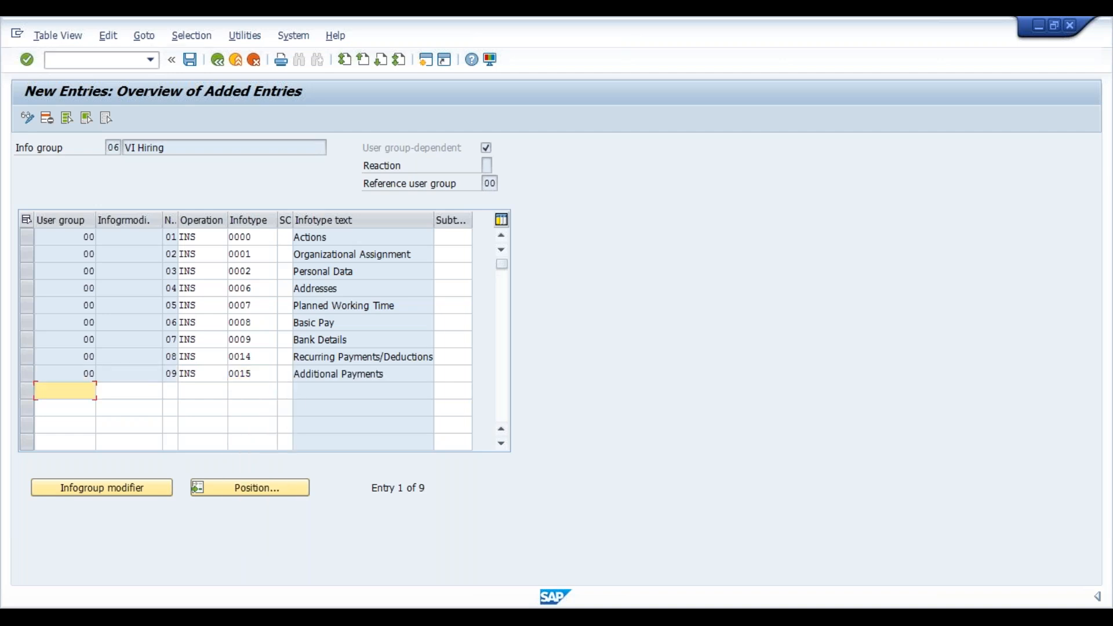
- Add a tenth row with user group 00, number 10, operation INS and infotype 0016, and confirm it
{"action": "type", "text": "00"}
{"action": "key", "text": "Tab"}
{"action": "key", "text": "Tab"}
{"action": "type", "text": "10"}
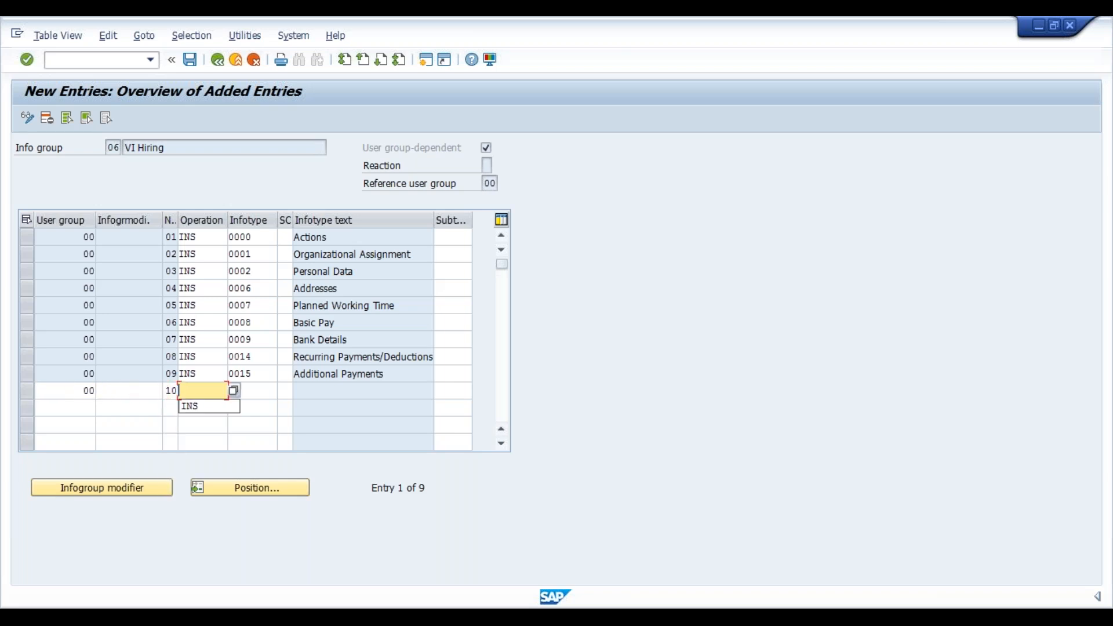
{"action": "key", "text": "Down"}
{"action": "key", "text": "Tab"}
{"action": "type", "text": "0"}
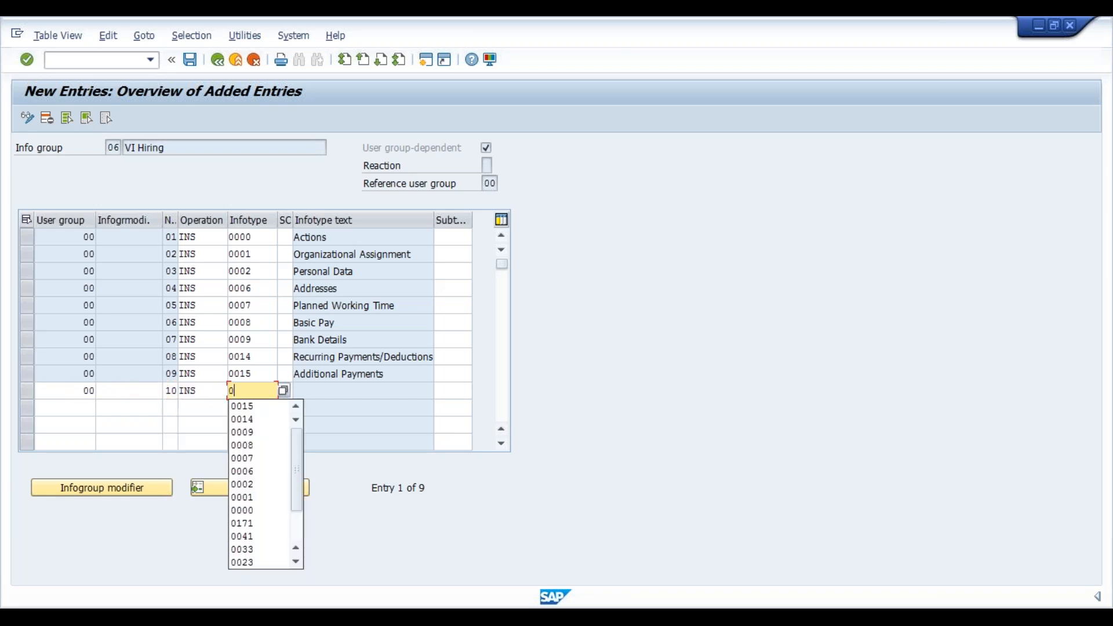
{"action": "type", "text": "016"}
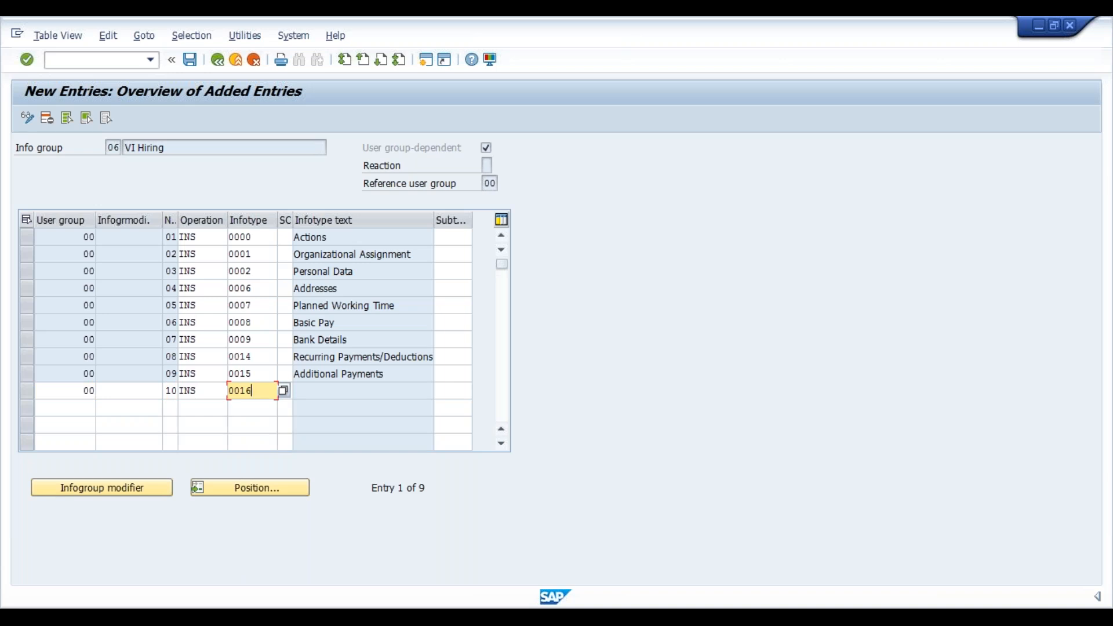
{"action": "key", "text": "Return"}
- Add an eleventh row with user group 00, number 11, operation INS and infotype 0017, and confirm it
{"action": "type", "text": "00"}
{"action": "key", "text": "Tab"}
{"action": "key", "text": "Tab"}
{"action": "type", "text": "11"}
{"action": "key", "text": "Tab"}
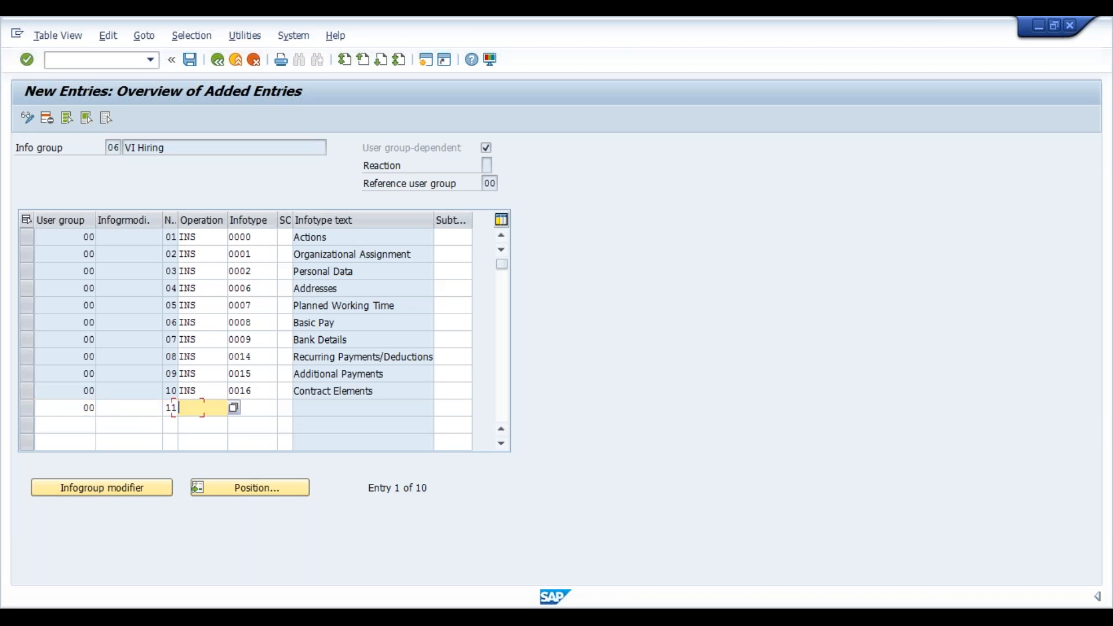
{"action": "key", "text": "Down"}
{"action": "key", "text": "Tab"}
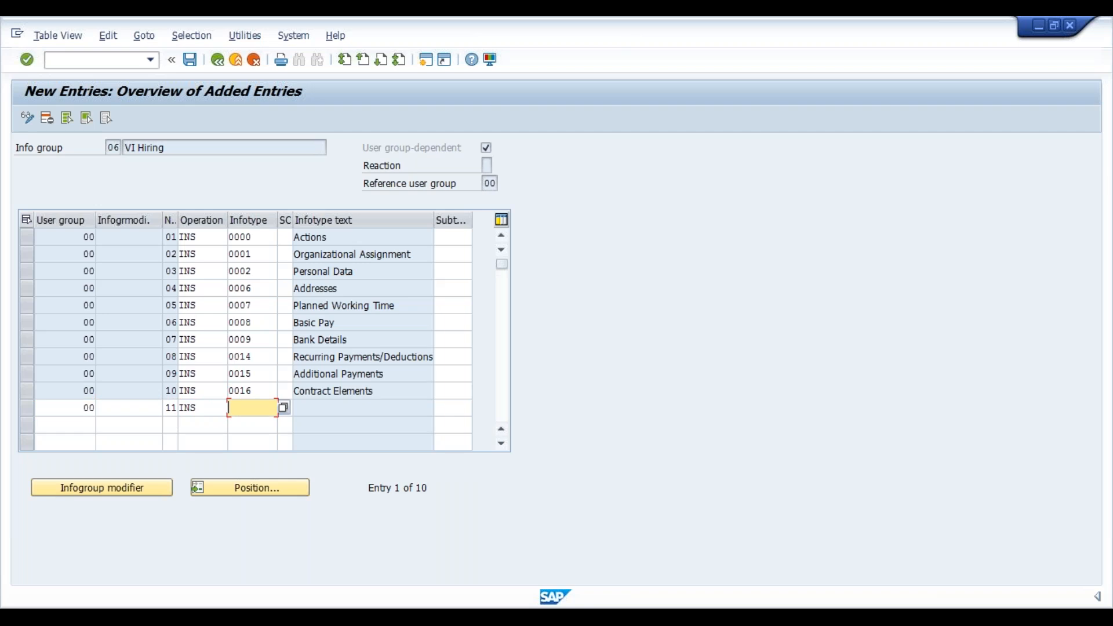
{"action": "type", "text": "0017"}
{"action": "key", "text": "Return"}
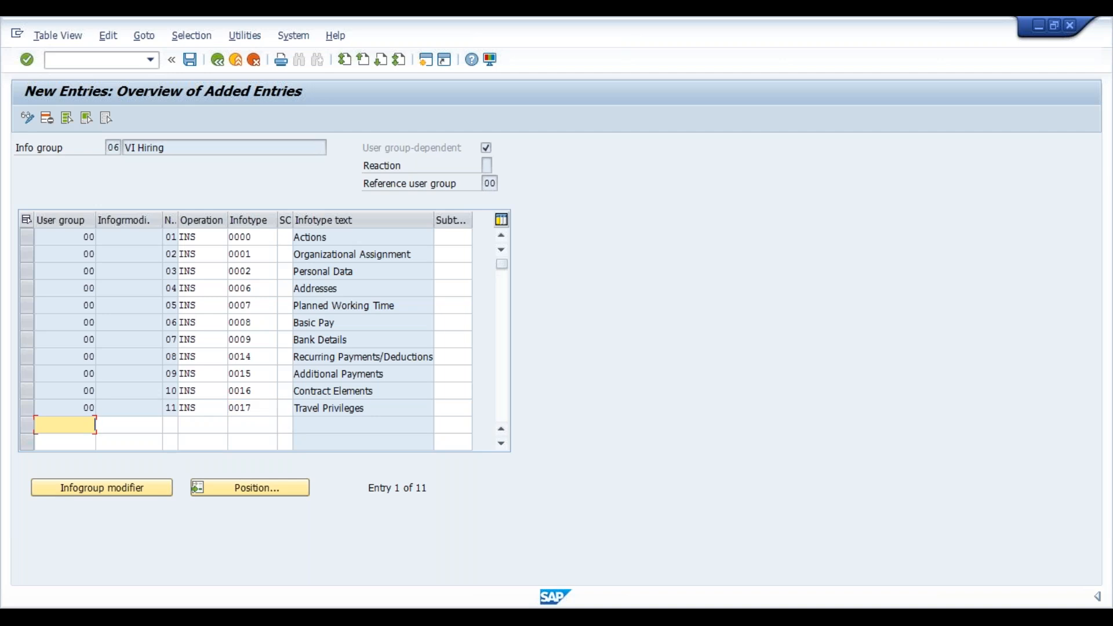
- Fill a twelfth row with user group 00, number 12, operation INS and infotype 0021
{"action": "type", "text": "00"}
{"action": "key", "text": "Tab"}
{"action": "key", "text": "Tab"}
{"action": "type", "text": "12"}
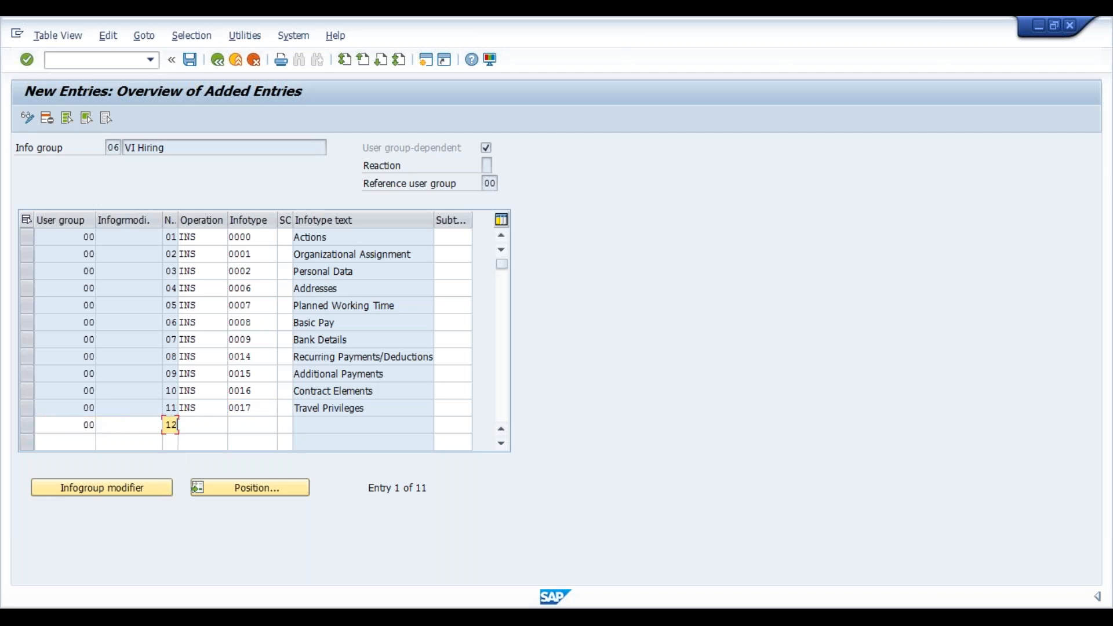
{"action": "key", "text": "Tab"}
{"action": "type", "text": "INS"}
{"action": "key", "text": "Tab"}
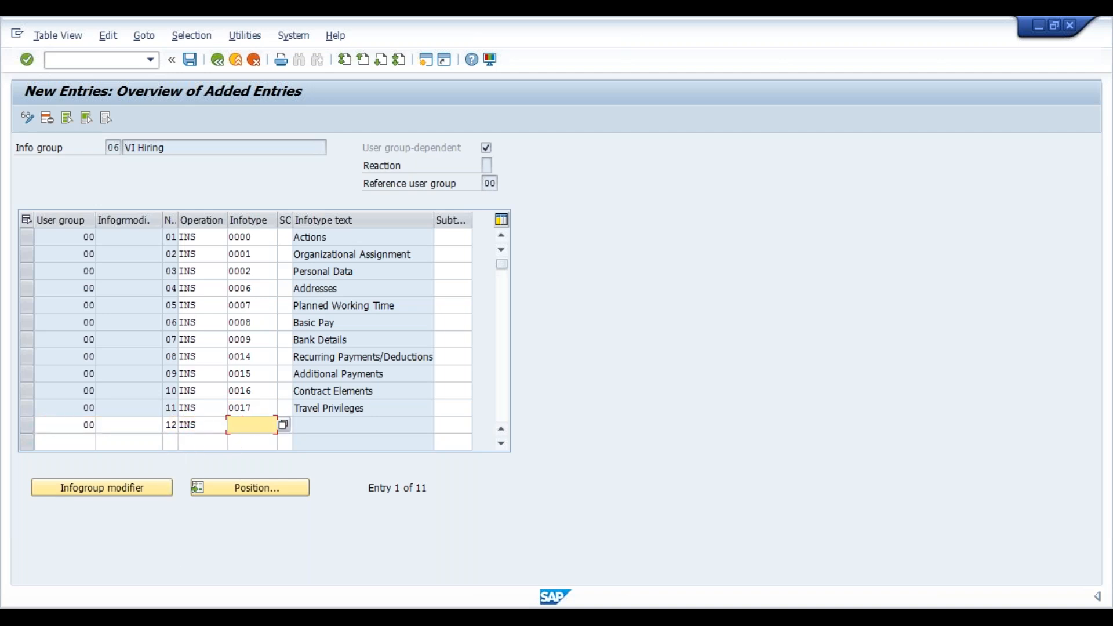
{"action": "type", "text": "0021"}
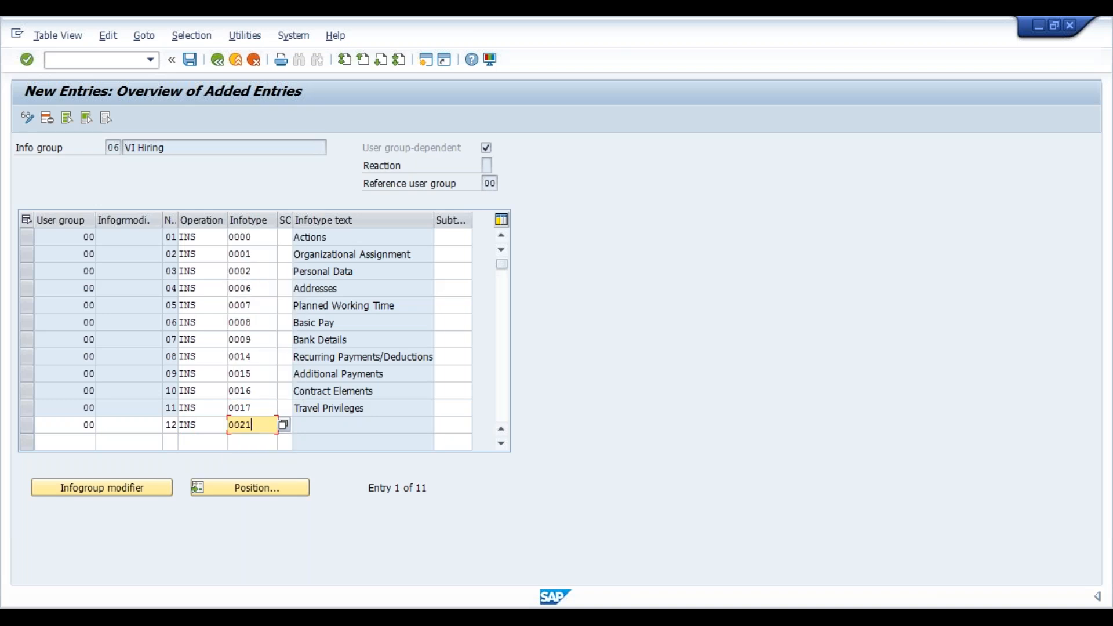
- Confirm the twelfth row, and add a thirteenth row with user group 00, number 13, operation INS and infotype 0022
{"action": "key", "text": "Return"}
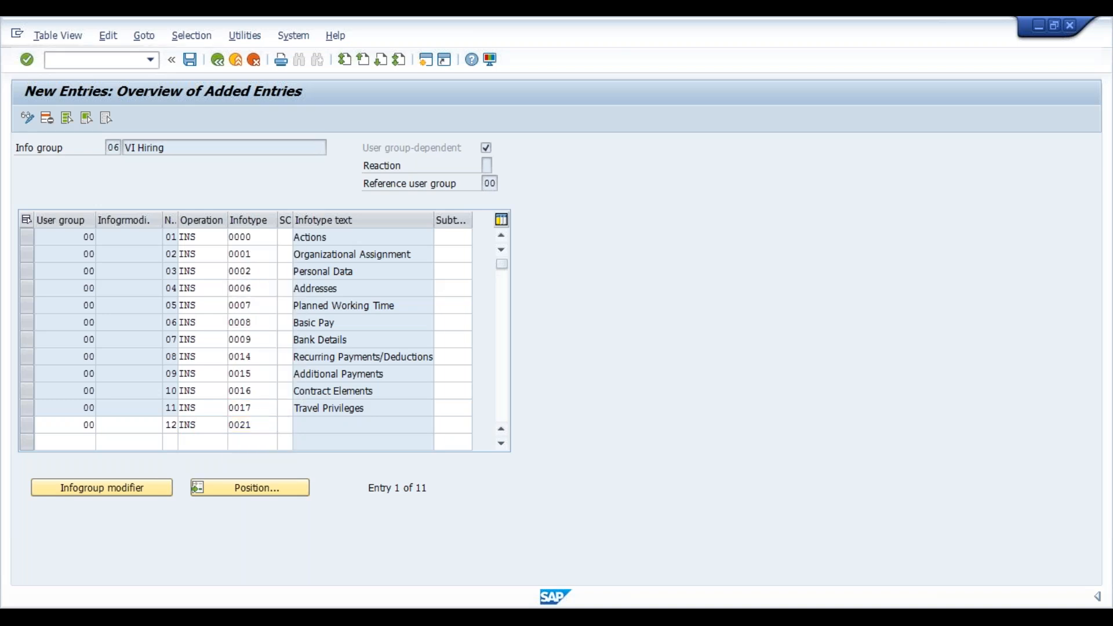
{"action": "type", "text": "00"}
{"action": "key", "text": "Tab"}
{"action": "key", "text": "Tab"}
{"action": "type", "text": "13"}
{"action": "key", "text": "Tab"}
{"action": "type", "text": "INS"}
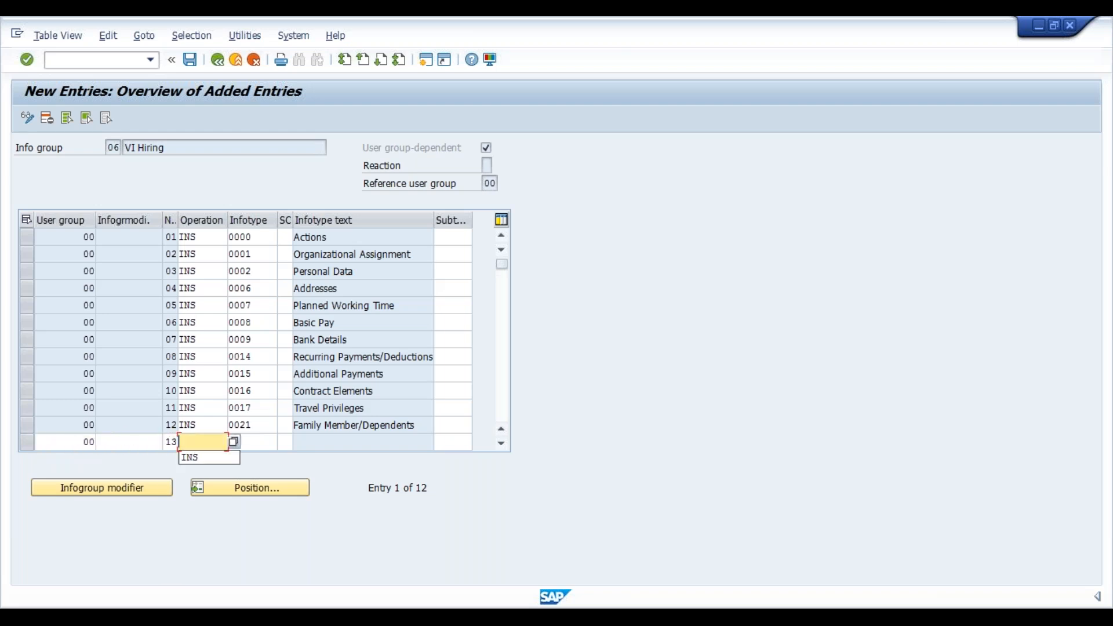
{"action": "key", "text": "Tab"}
{"action": "type", "text": "0"}
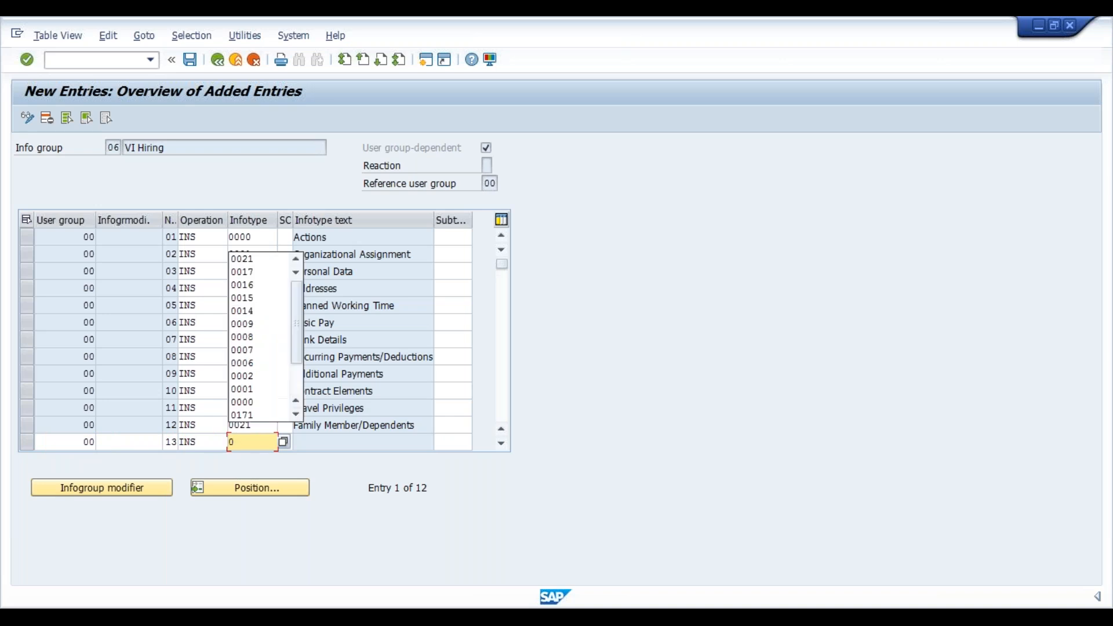
{"action": "type", "text": "022"}
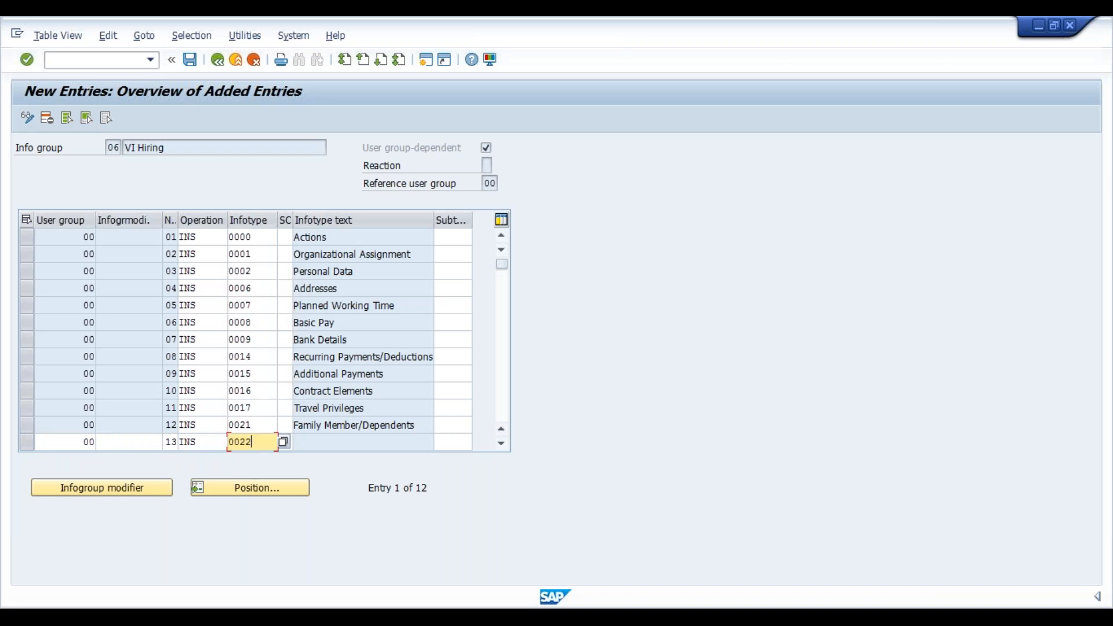
{"action": "key", "text": "Return"}
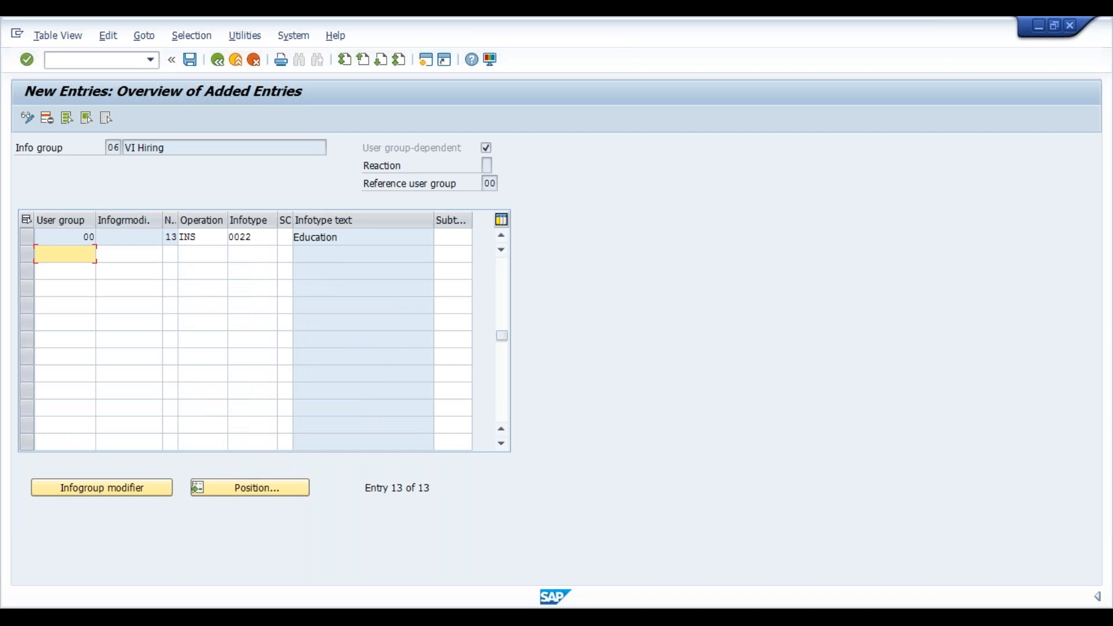
- Add a fourteenth row with user group 00, number 14, operation INS and infotype 0023, and confirm it
{"action": "type", "text": "00"}
{"action": "key", "text": "Tab"}
{"action": "key", "text": "Tab"}
{"action": "type", "text": "14"}
{"action": "key", "text": "Tab"}
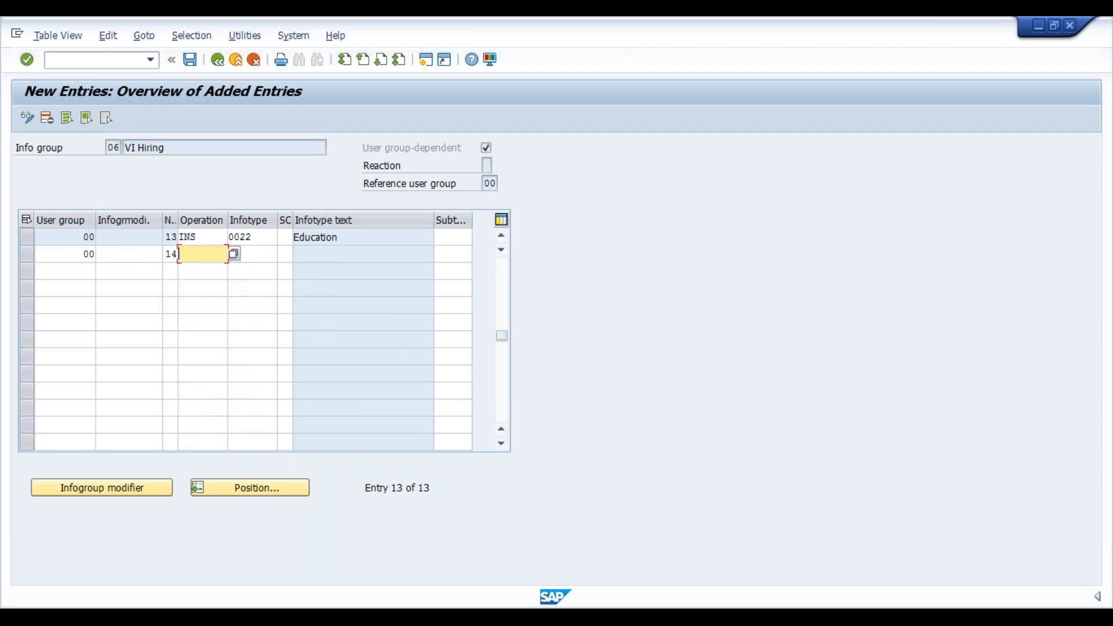
{"action": "type", "text": "INS"}
{"action": "key", "text": "Tab"}
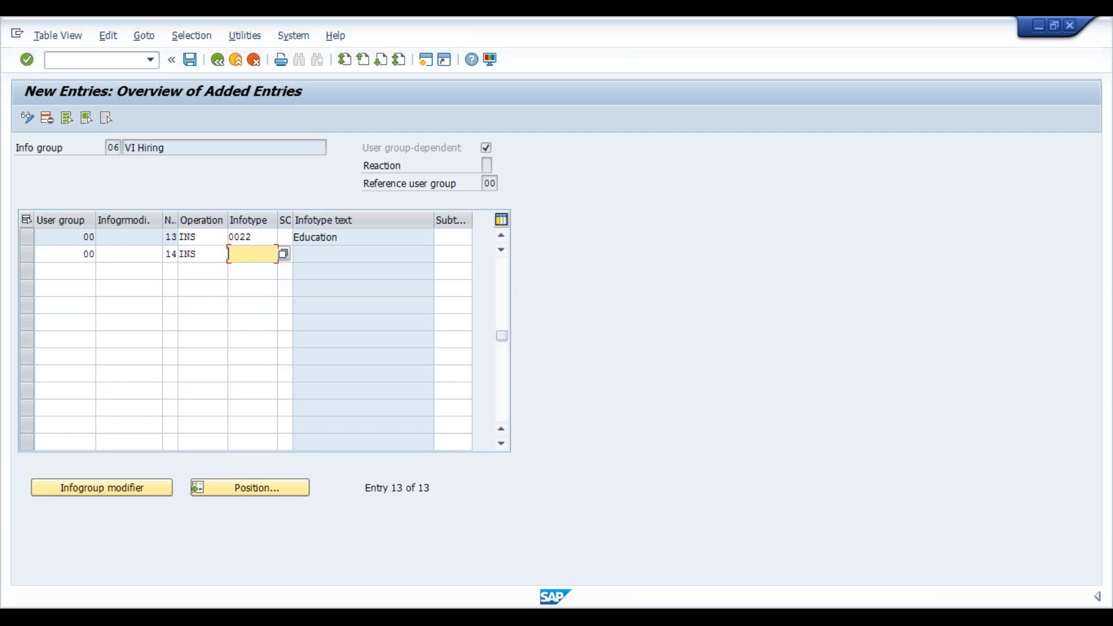
{"action": "type", "text": "0023"}
{"action": "key", "text": "Return"}
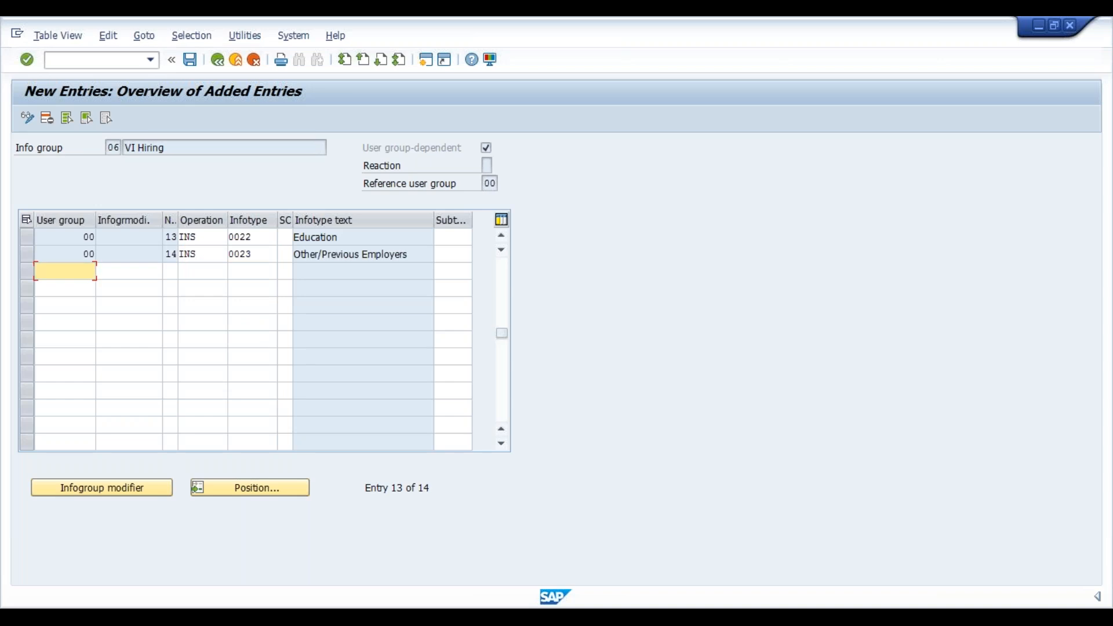
- Add a fifteenth row with user group 00, number 15, operation INS and infotype 0033, and confirm it
{"action": "type", "text": "00"}
{"action": "key", "text": "Tab"}
{"action": "key", "text": "Tab"}
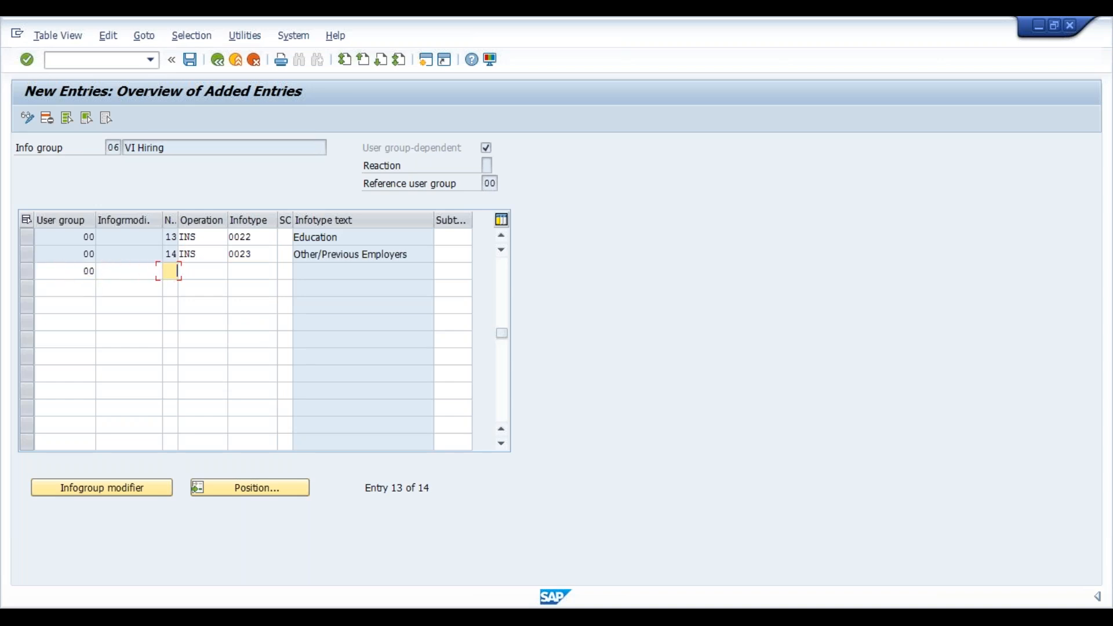
{"action": "type", "text": "1"}
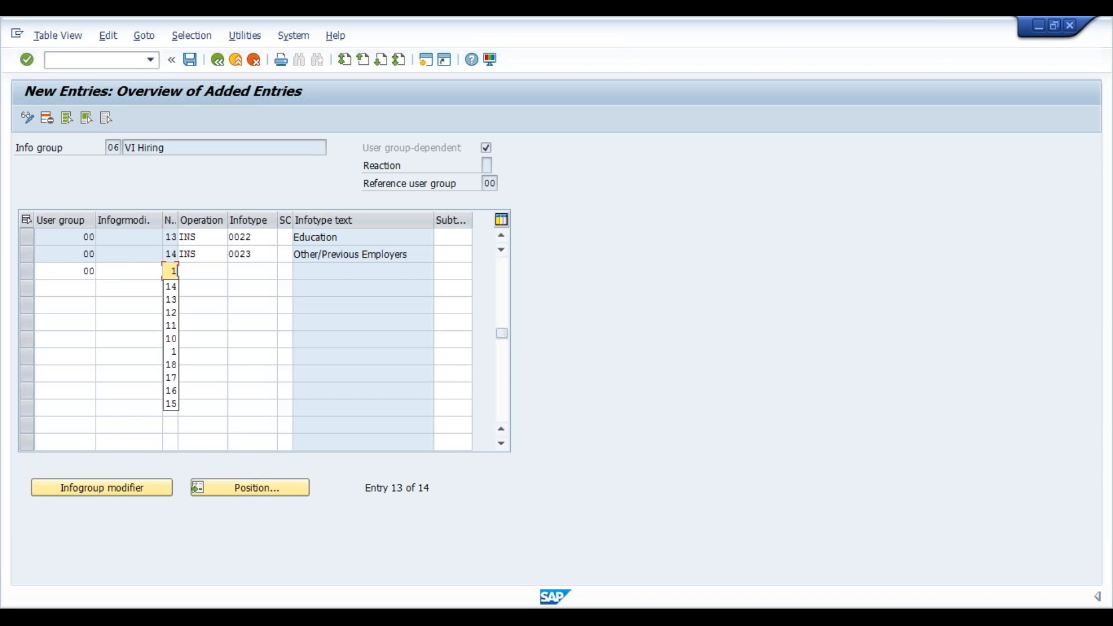
{"action": "type", "text": "5"}
{"action": "key", "text": "Tab"}
{"action": "type", "text": "INS"}
{"action": "key", "text": "Tab"}
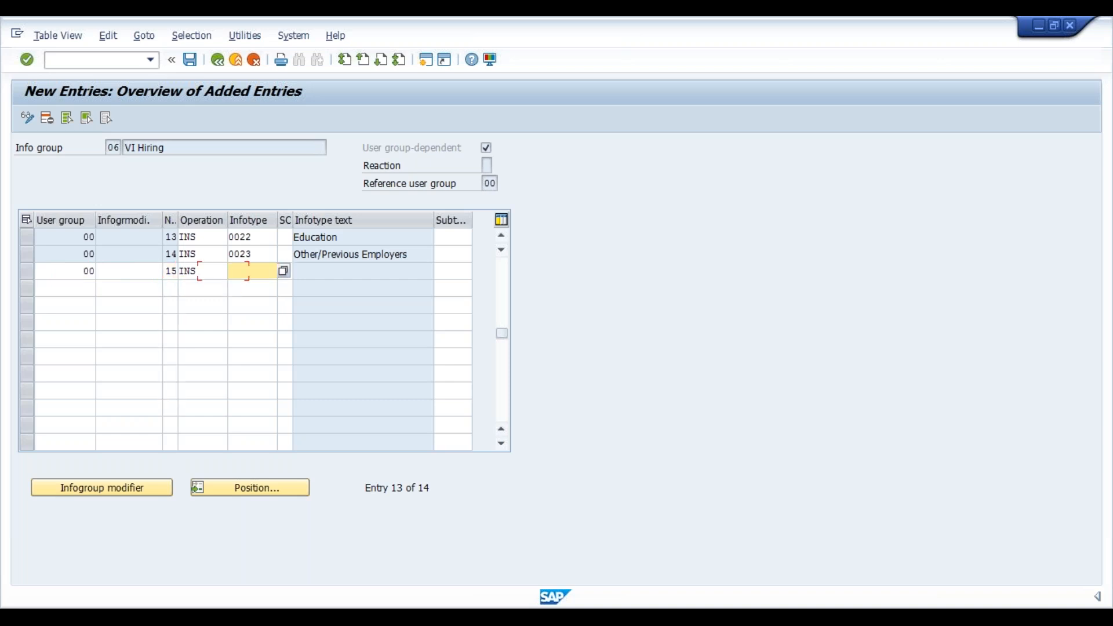
{"action": "type", "text": "00"}
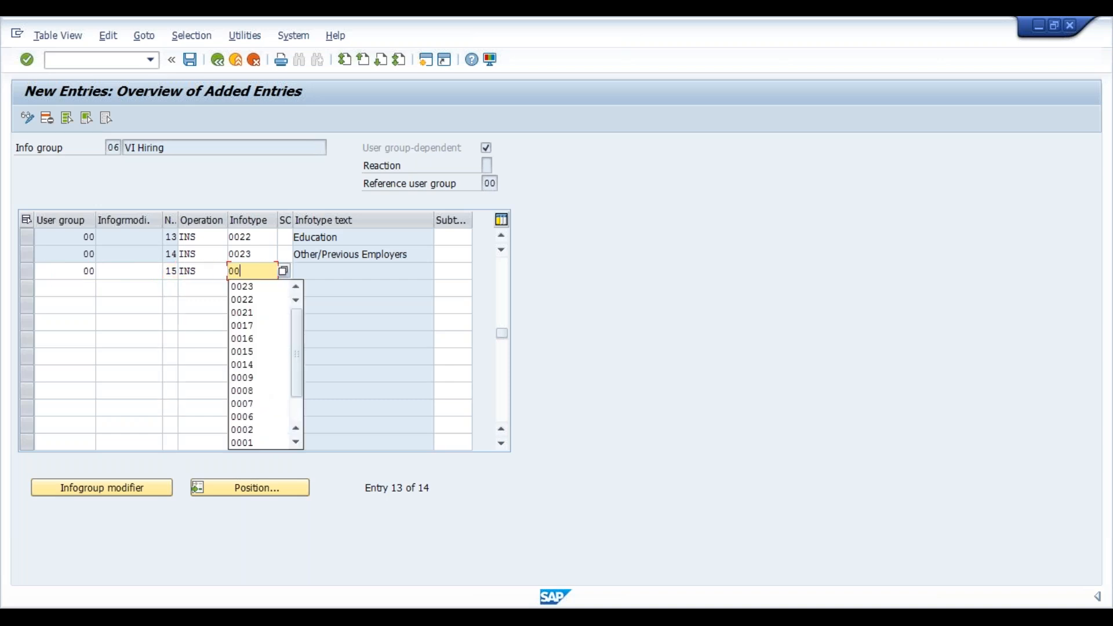
{"action": "type", "text": "33"}
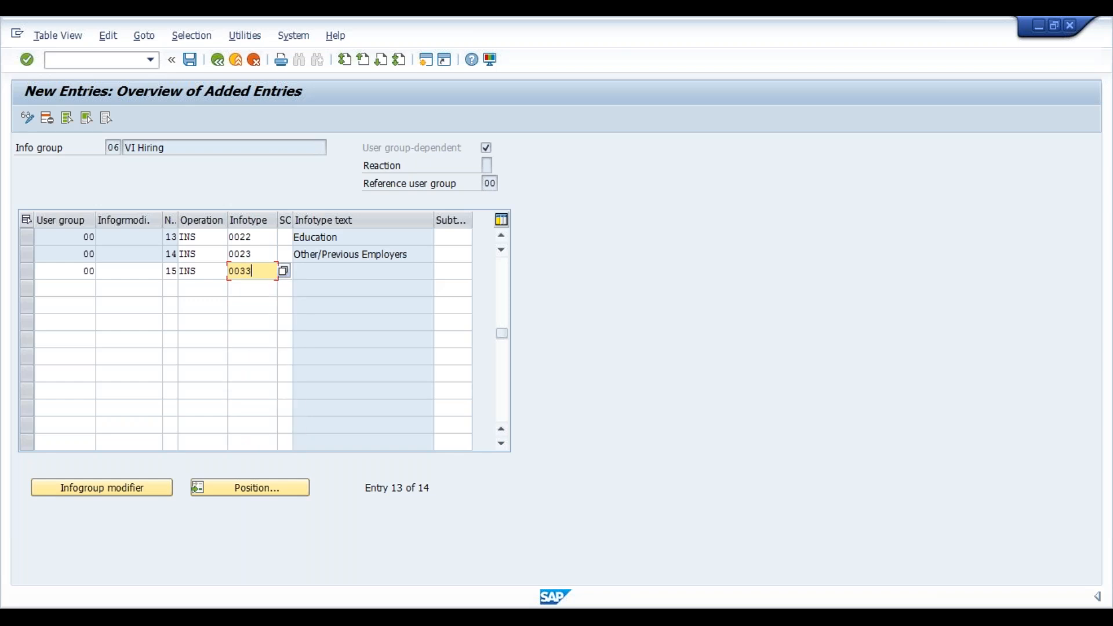
{"action": "key", "text": "Return"}
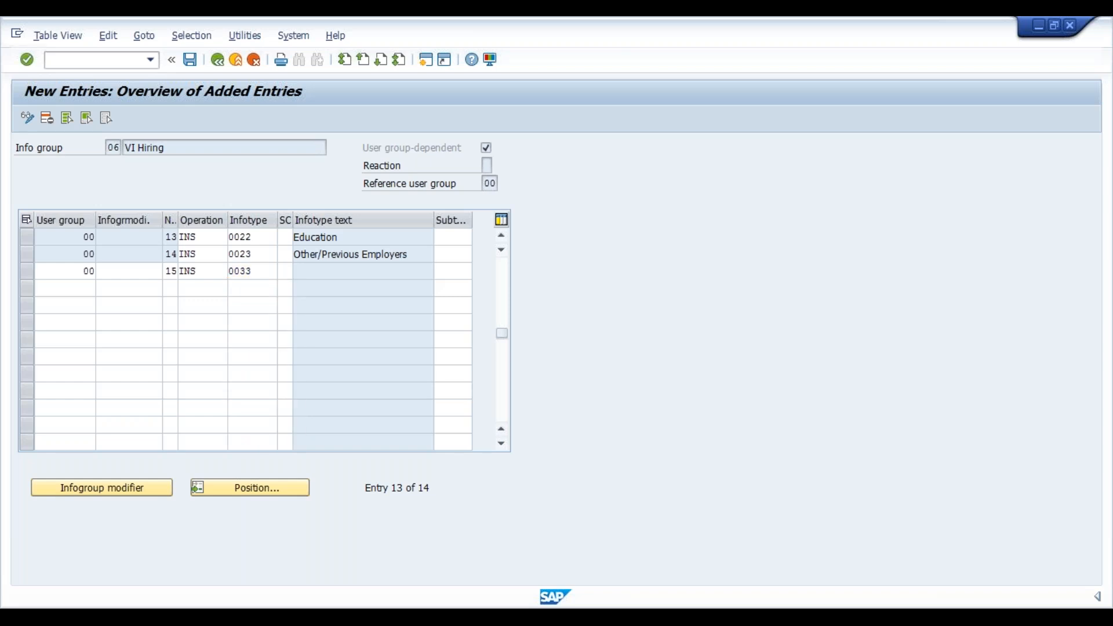
- Add a sixteenth row with user group 00, number 16, operation INS and infotype 0041, and confirm it
{"action": "type", "text": "00"}
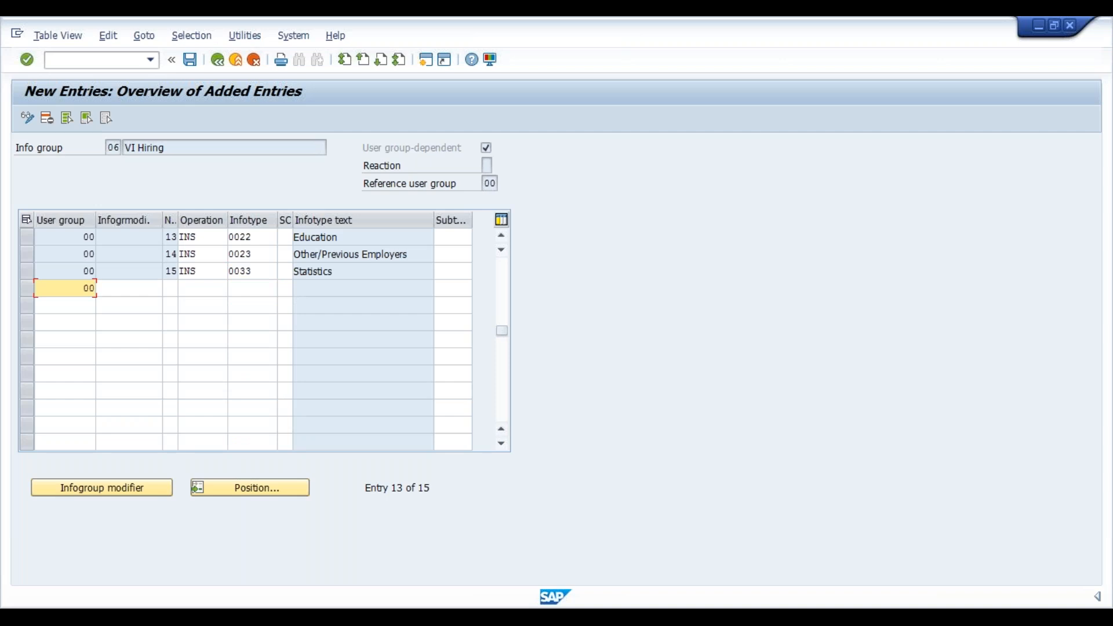
{"action": "key", "text": "Tab"}
{"action": "type", "text": "16"}
{"action": "key", "text": "Tab"}
{"action": "type", "text": "INS"}
{"action": "key", "text": "Tab"}
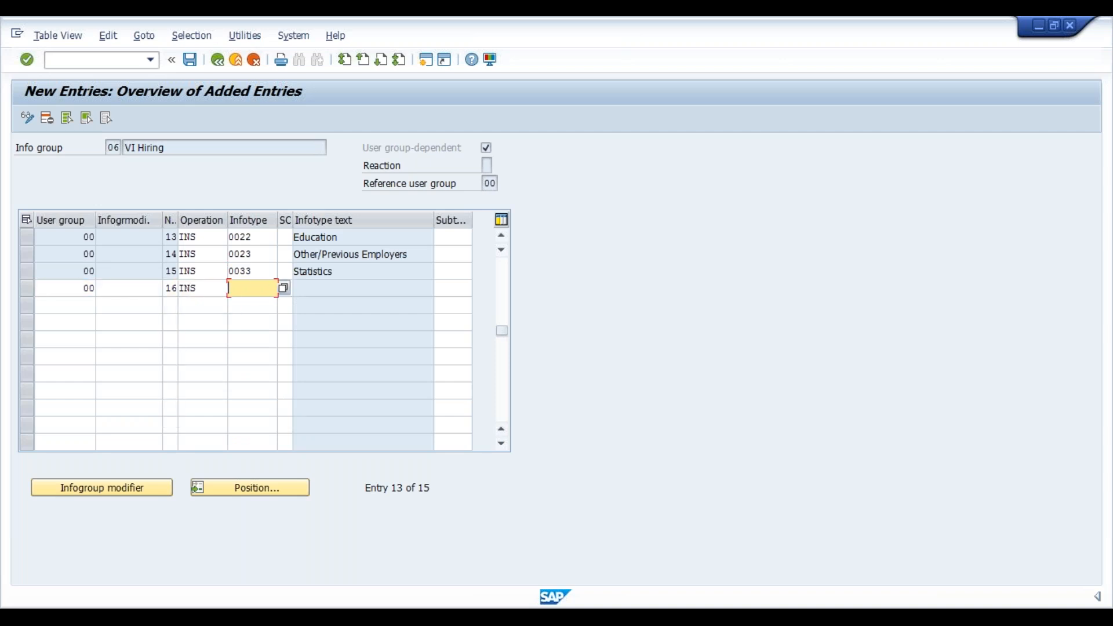
{"action": "type", "text": "0041"}
{"action": "key", "text": "Return"}
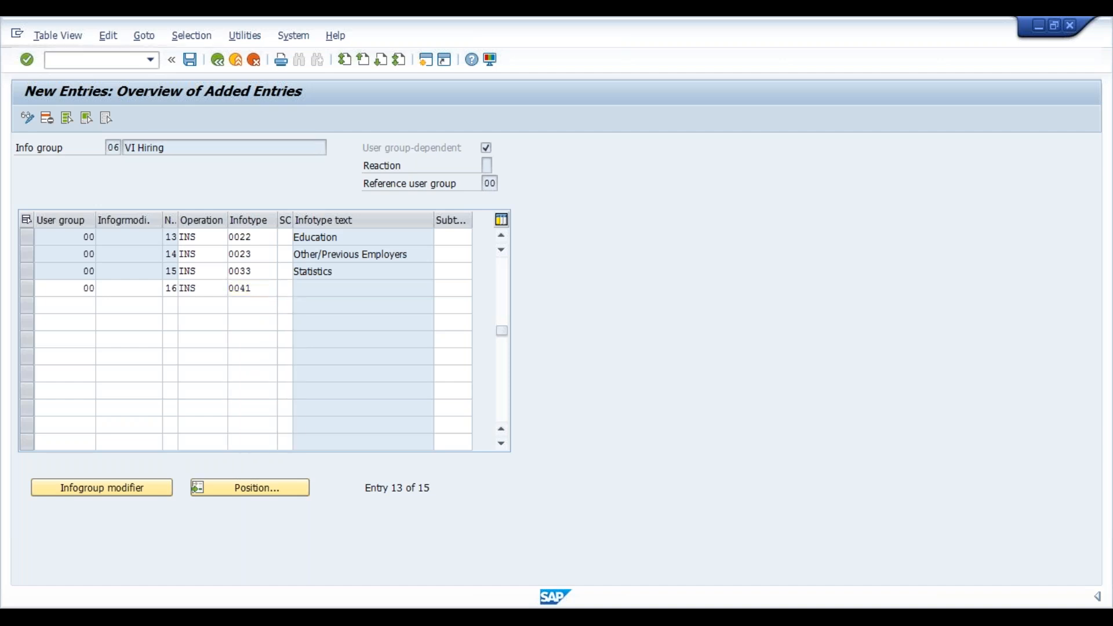
- Add a seventeenth row with user group 00, number 17, operation INS and infotype 0171, and confirm it
{"action": "type", "text": "00"}
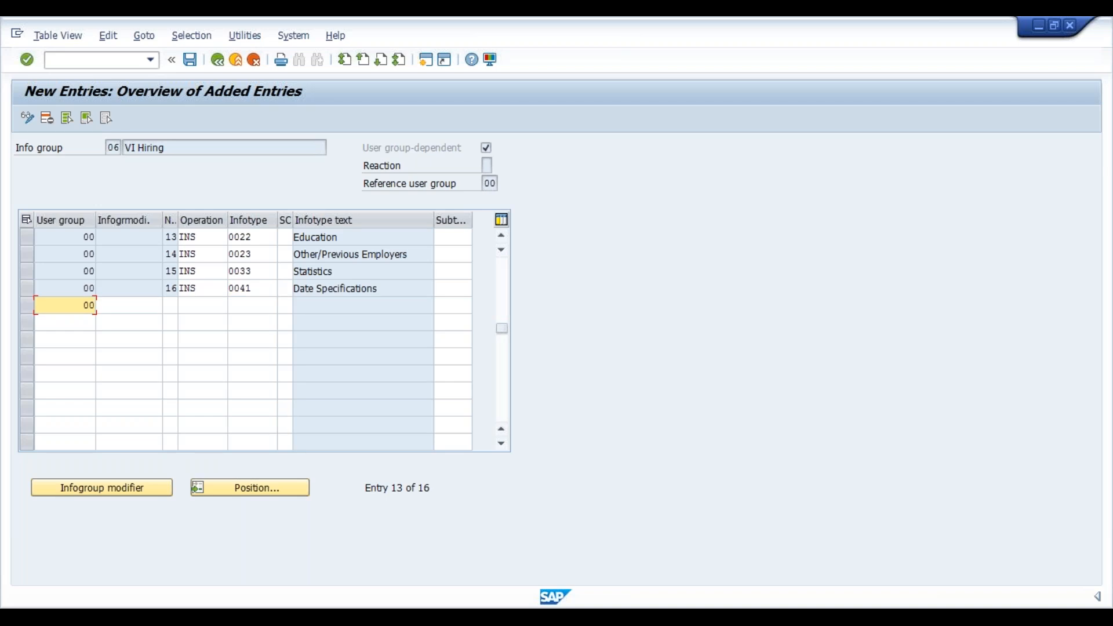
{"action": "key", "text": "Tab"}
{"action": "key", "text": "Tab"}
{"action": "type", "text": "17"}
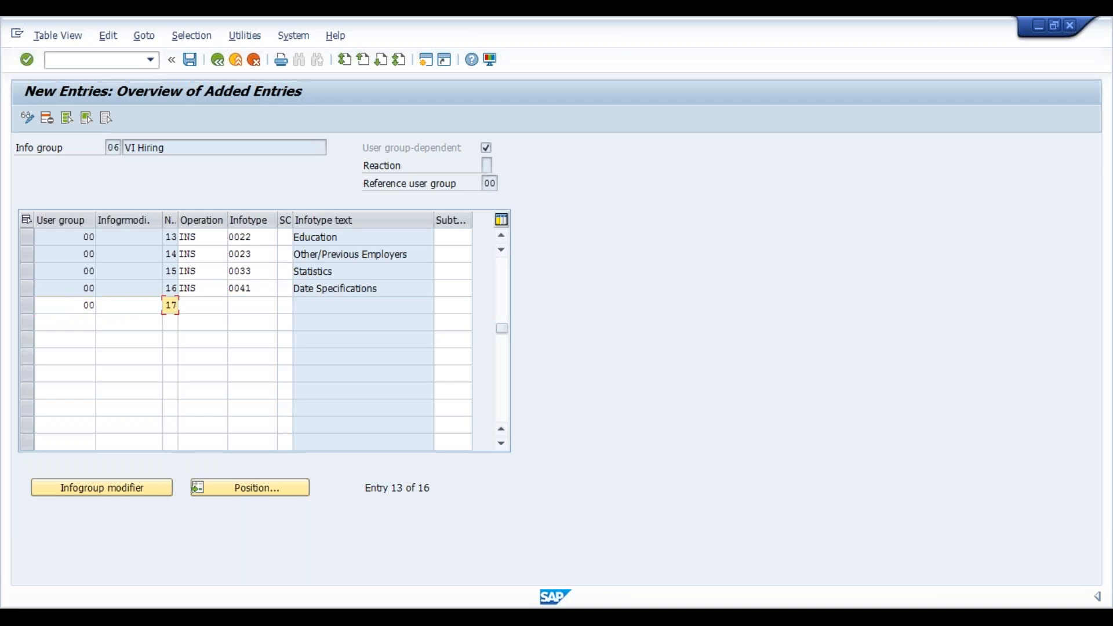
{"action": "key", "text": "Tab"}
{"action": "key", "text": "Down"}
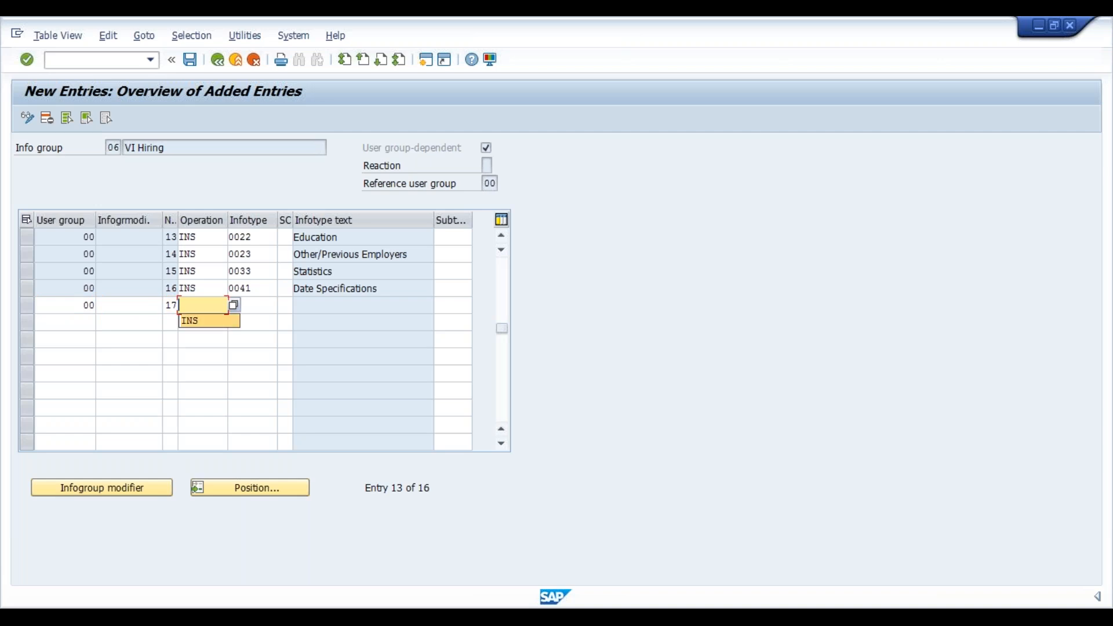
{"action": "key", "text": "Tab"}
{"action": "type", "text": "0"}
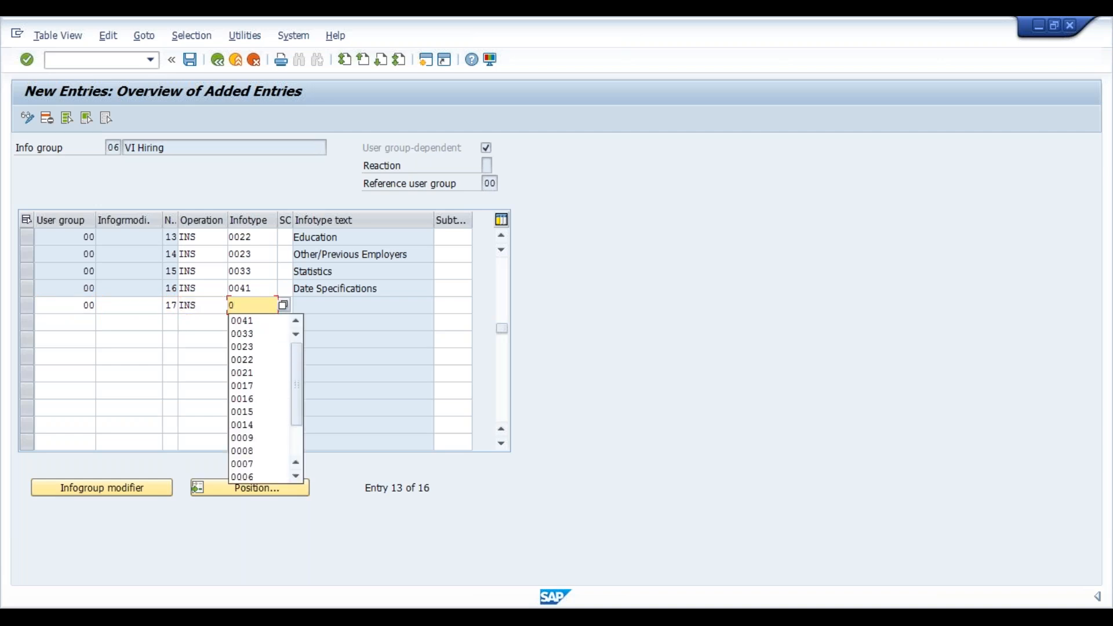
{"action": "type", "text": "171"}
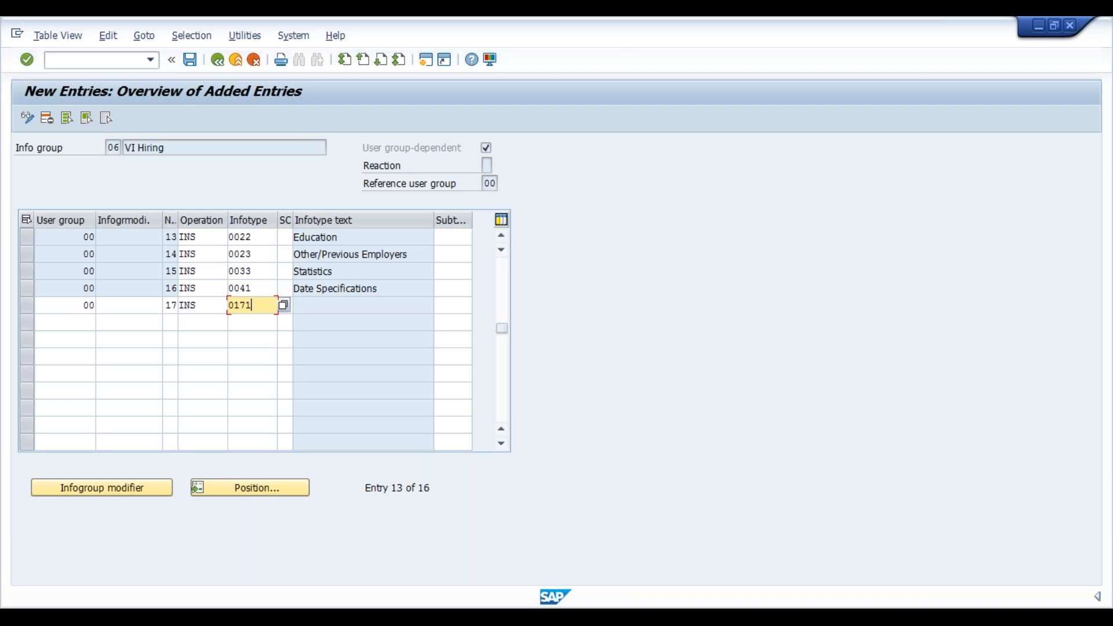
{"action": "key", "text": "Return"}
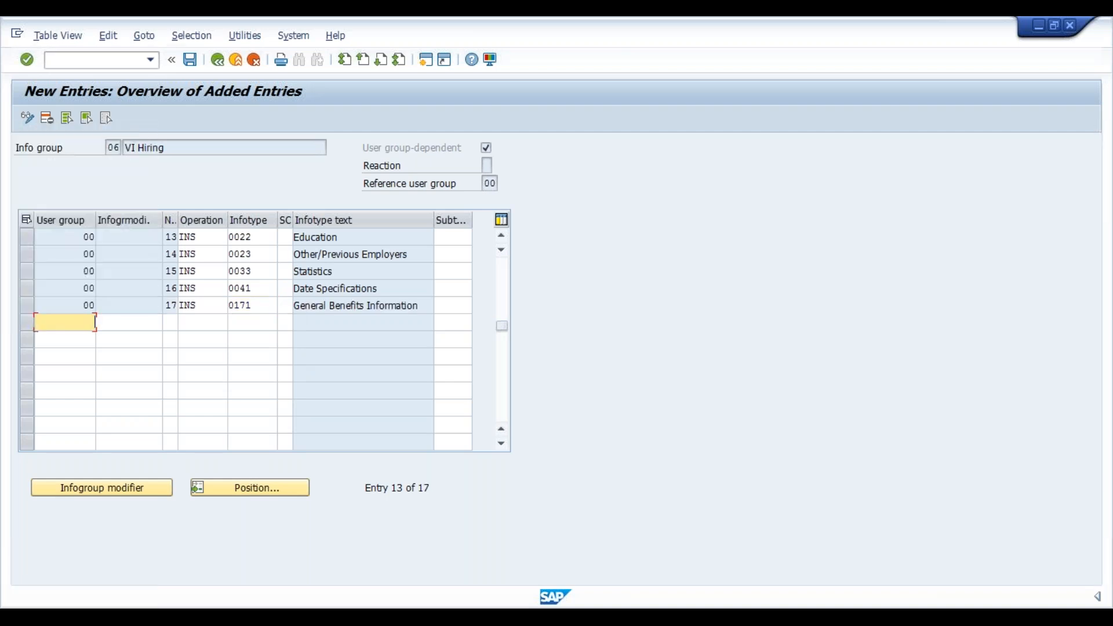
- Add an eighteenth row with user group 00, number 18, operation INS and infotype 2006, and confirm it
{"action": "type", "text": "00"}
{"action": "key", "text": "Tab"}
{"action": "key", "text": "Tab"}
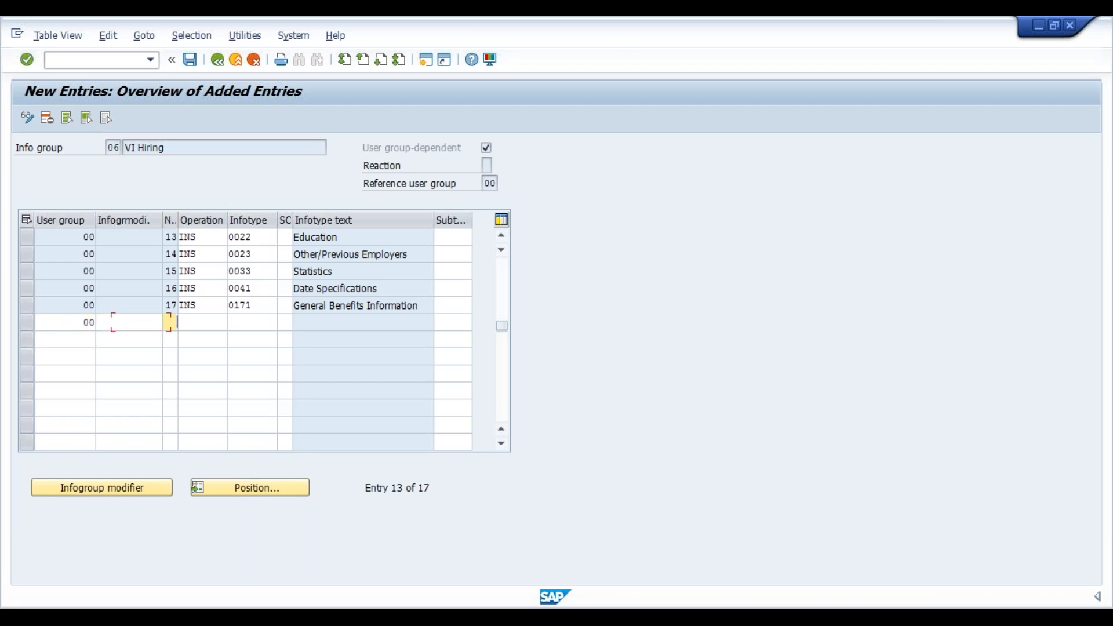
{"action": "type", "text": "18"}
{"action": "key", "text": "Tab"}
{"action": "type", "text": "INS"}
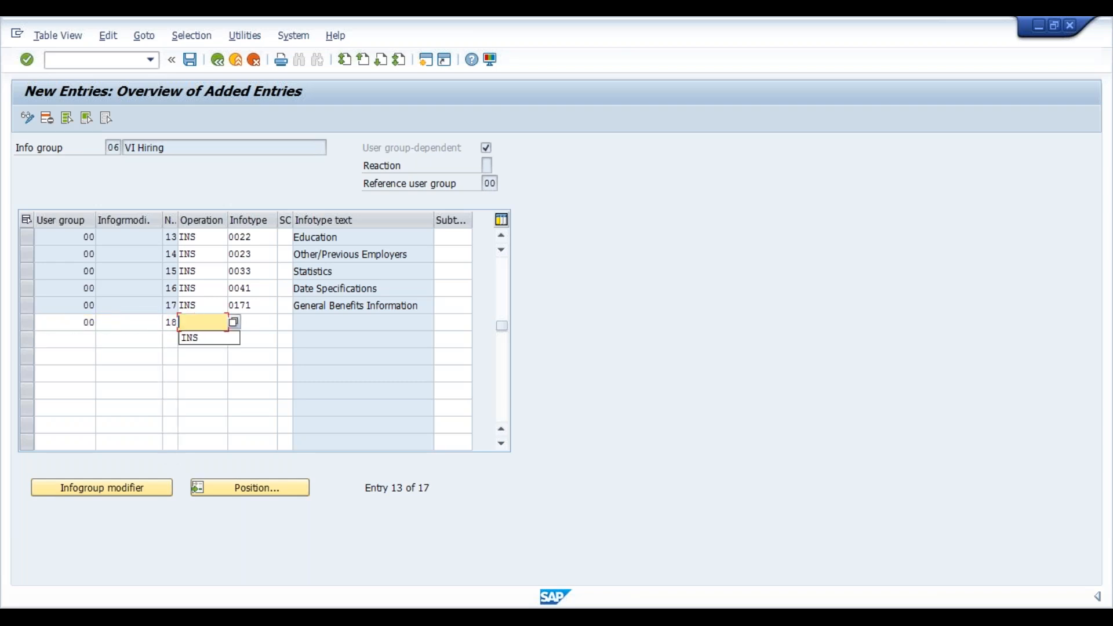
{"action": "key", "text": "Tab"}
{"action": "type", "text": "2"}
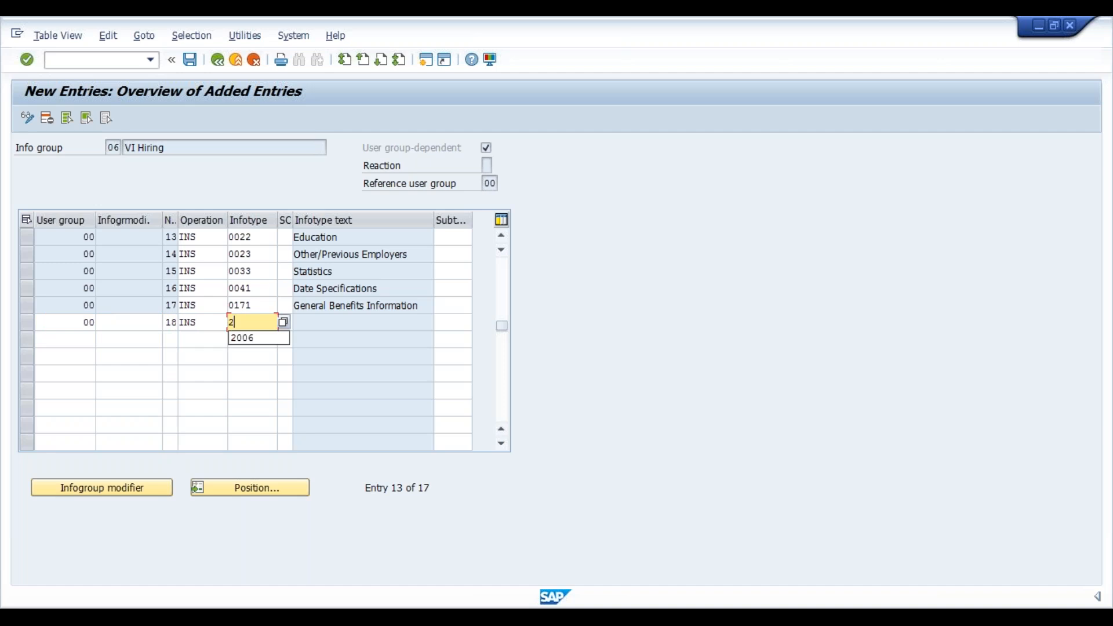
{"action": "type", "text": "006"}
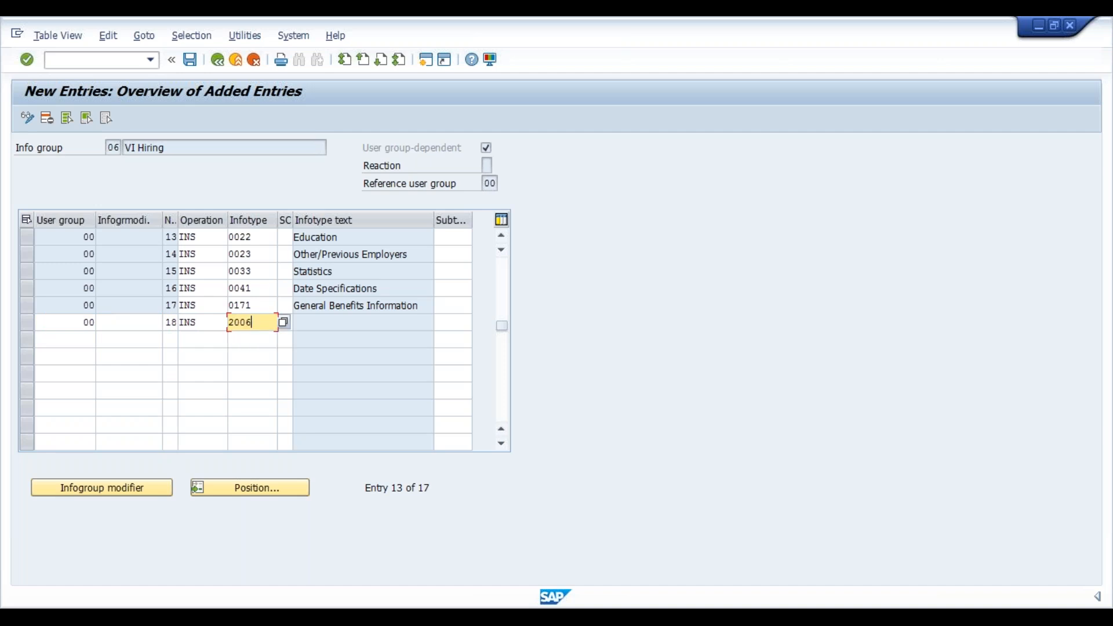
{"action": "key", "text": "Return"}
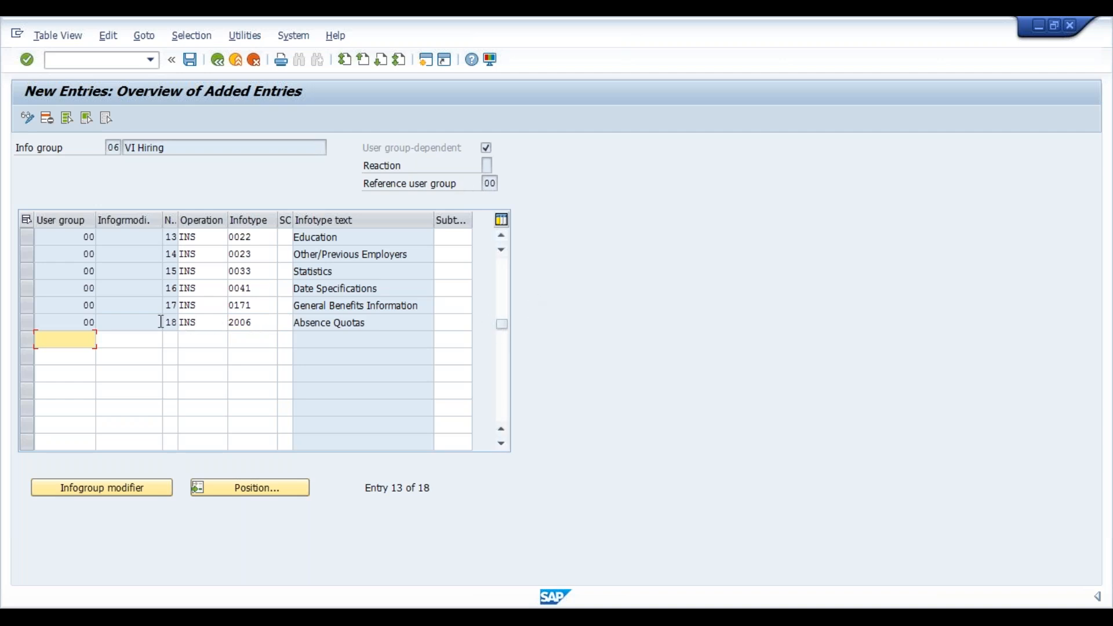
- Review the infotype rows entered for the VI Hiring info group from number 01 through 18
{"action": "left_click_drag", "start_coordinate": [503, 328], "coordinate": [503, 264]}
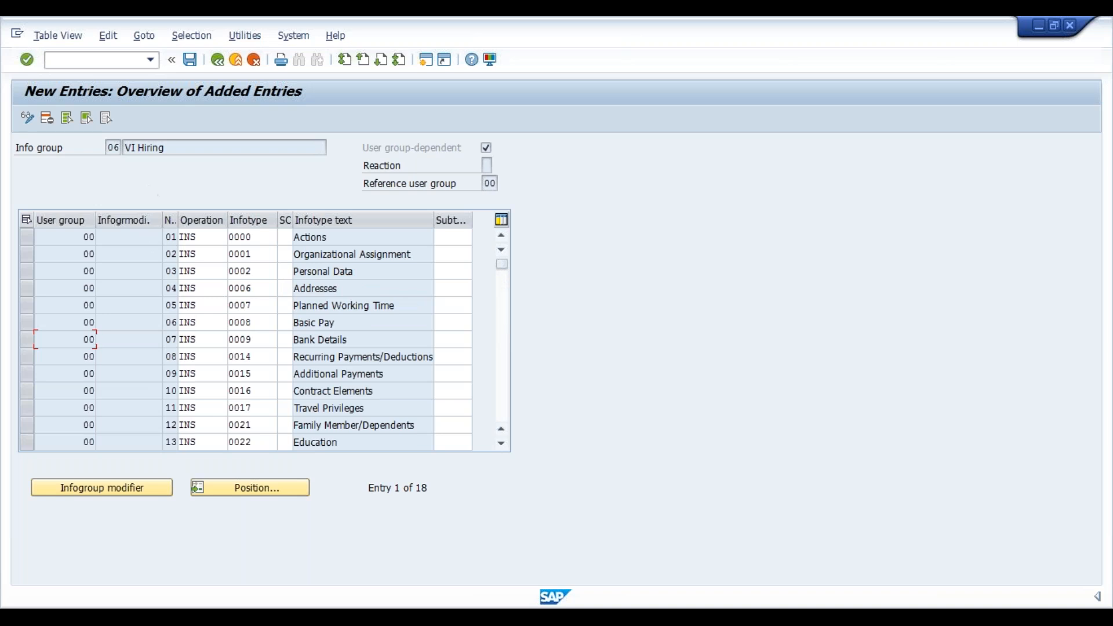
{"action": "left_click_drag", "start_coordinate": [169, 149], "coordinate": [122, 142]}
{"action": "left_click_drag", "start_coordinate": [328, 236], "coordinate": [293, 237]}
{"action": "left_click_drag", "start_coordinate": [294, 255], "coordinate": [413, 255]}
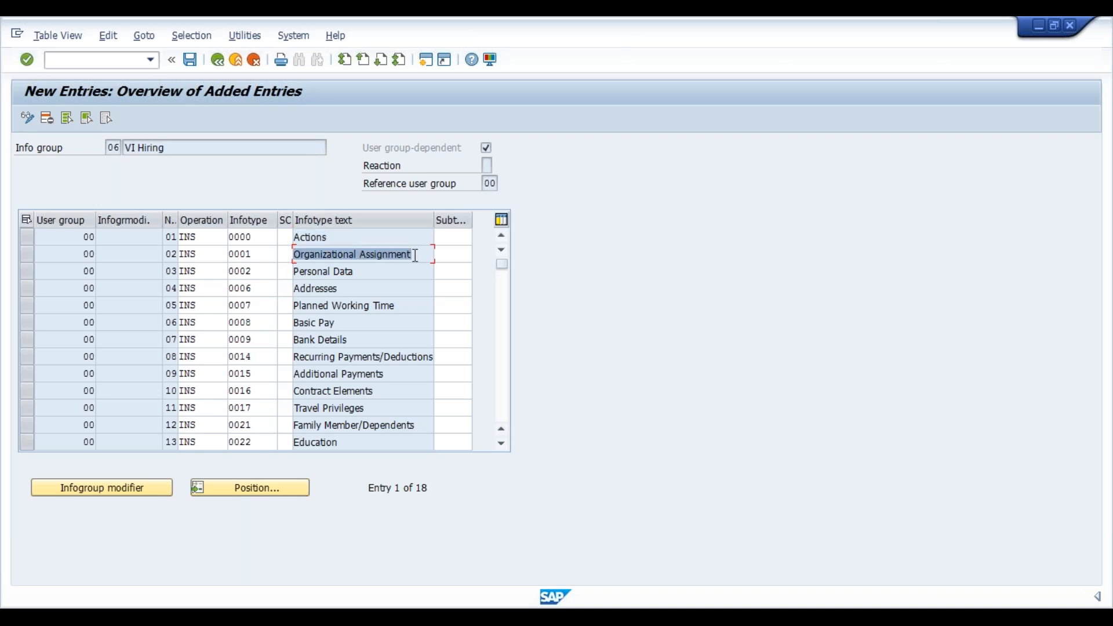
{"action": "left_click", "coordinate": [371, 269]}
{"action": "left_click_drag", "start_coordinate": [371, 269], "coordinate": [282, 266]}
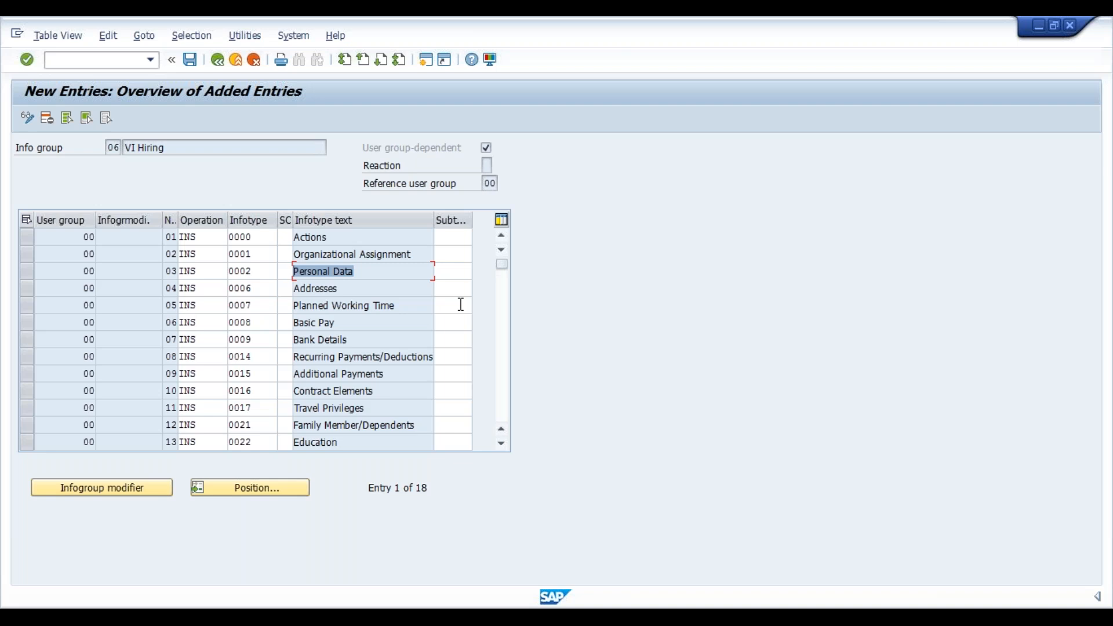
{"action": "left_click", "coordinate": [500, 443]}
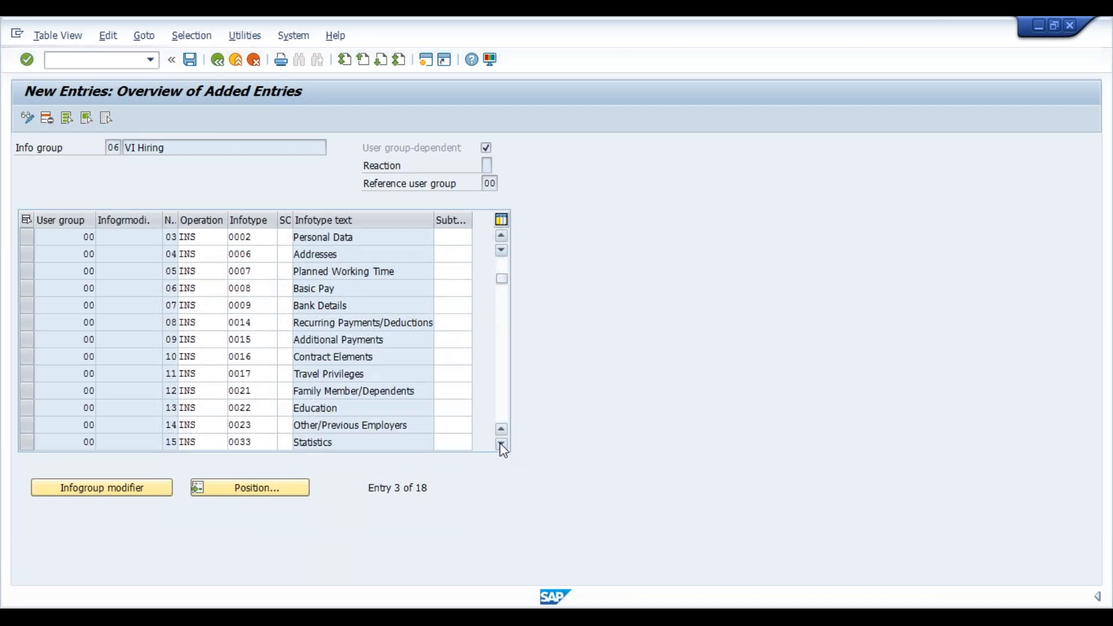
{"action": "left_click", "coordinate": [503, 445]}
{"action": "left_click", "coordinate": [500, 443]}
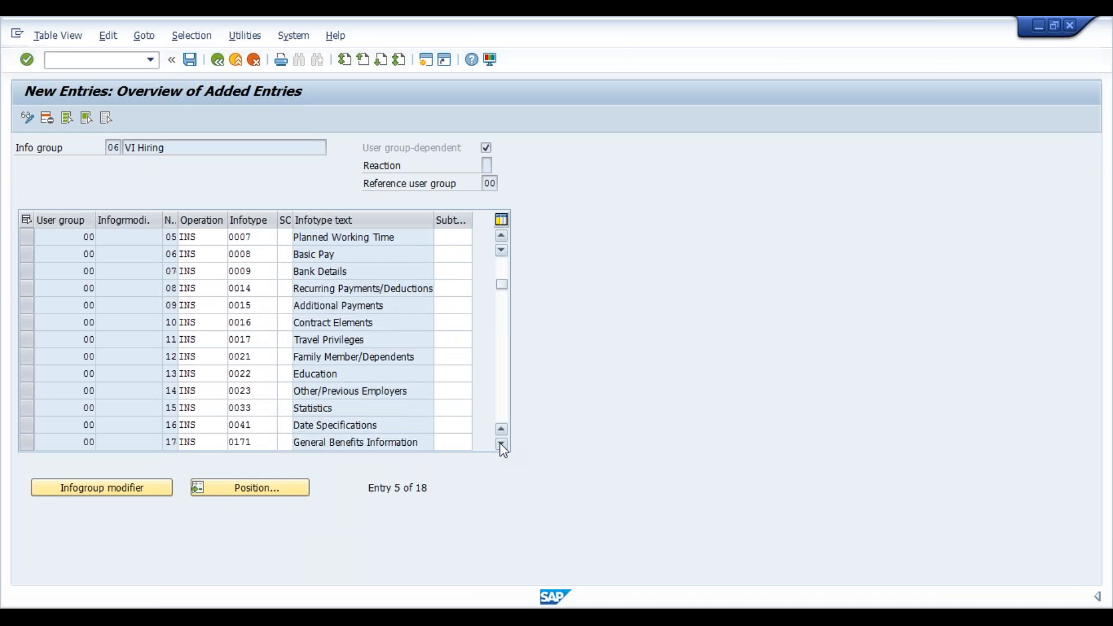
{"action": "left_click", "coordinate": [500, 443]}
{"action": "left_click", "coordinate": [502, 413]}
{"action": "left_click", "coordinate": [502, 413]}
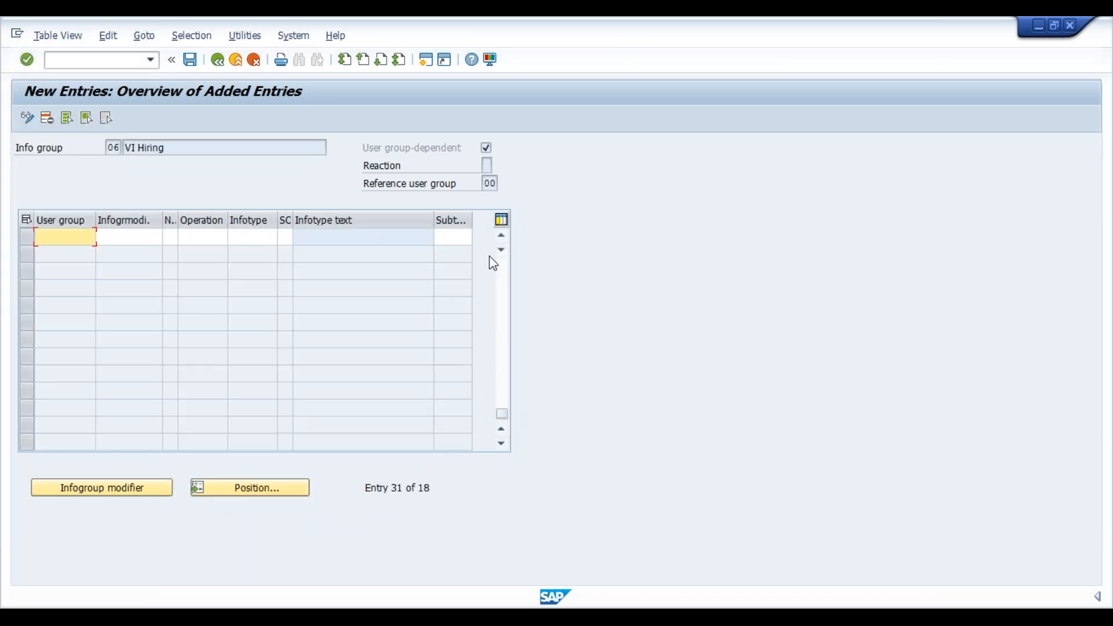
{"action": "left_click", "coordinate": [503, 237]}
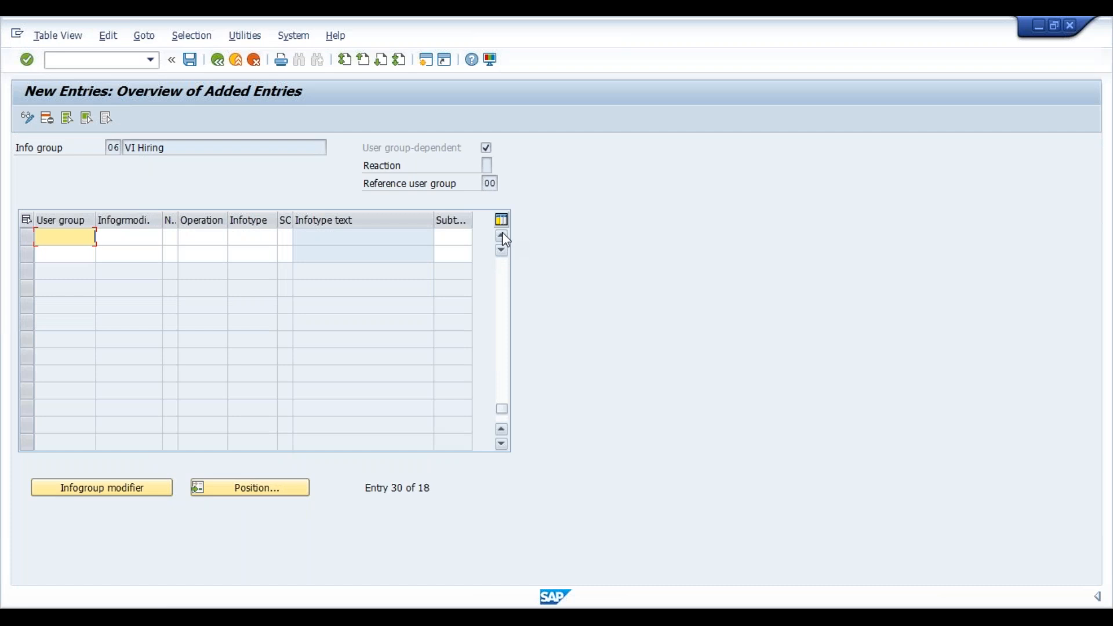
{"action": "left_click", "coordinate": [503, 237]}
{"action": "left_click", "coordinate": [502, 237]}
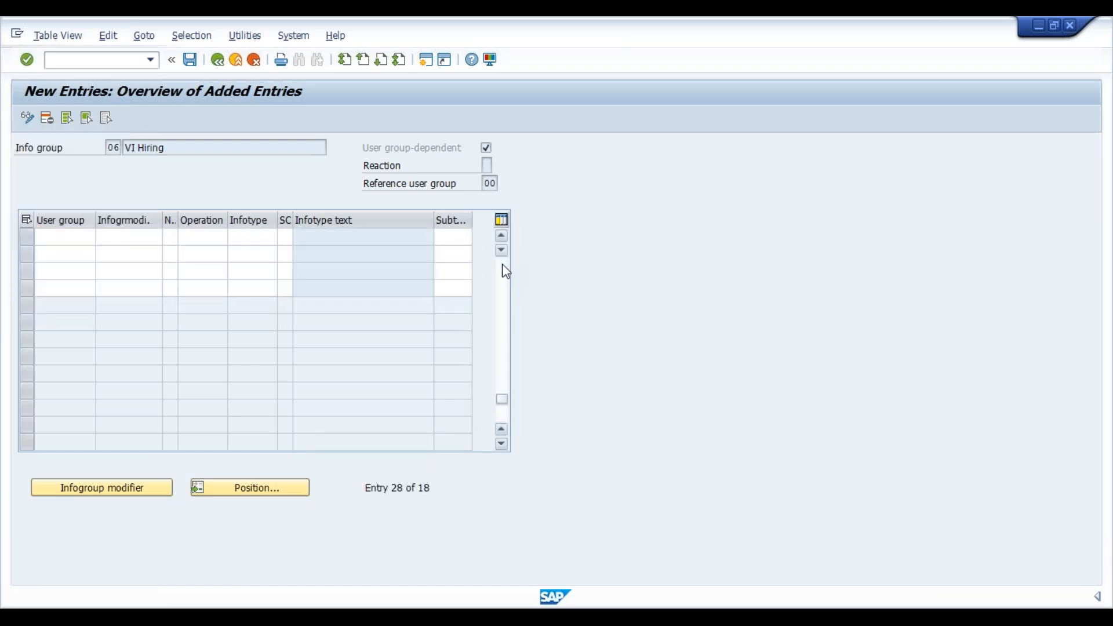
{"action": "left_click", "coordinate": [504, 269]}
{"action": "left_click", "coordinate": [506, 271]}
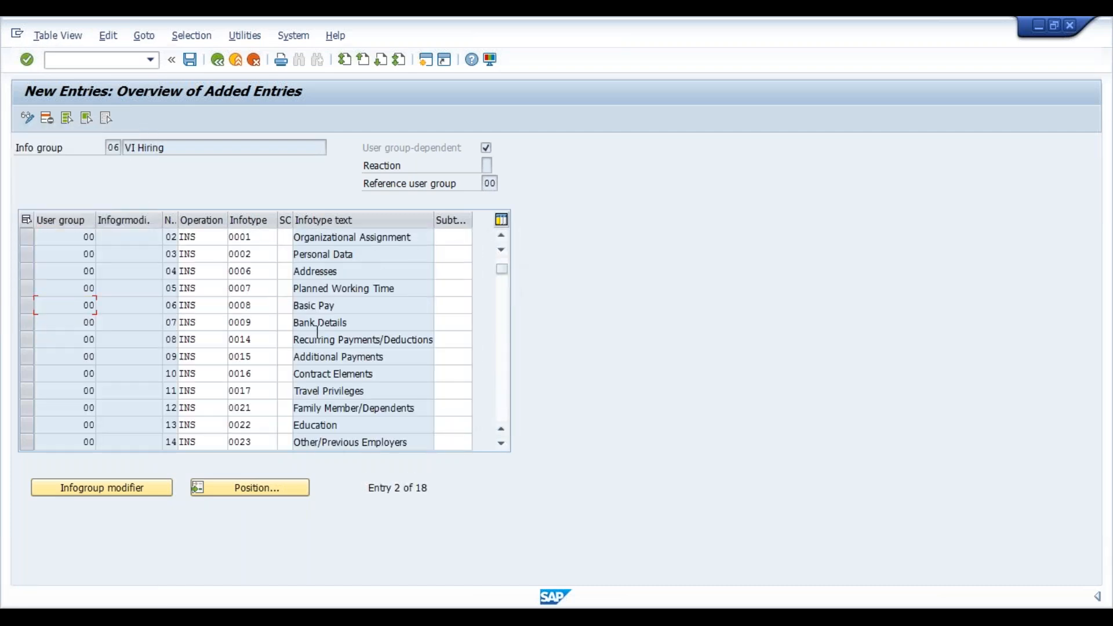
{"action": "left_click", "coordinate": [503, 445]}
{"action": "left_click", "coordinate": [502, 444]}
{"action": "left_click", "coordinate": [502, 445]}
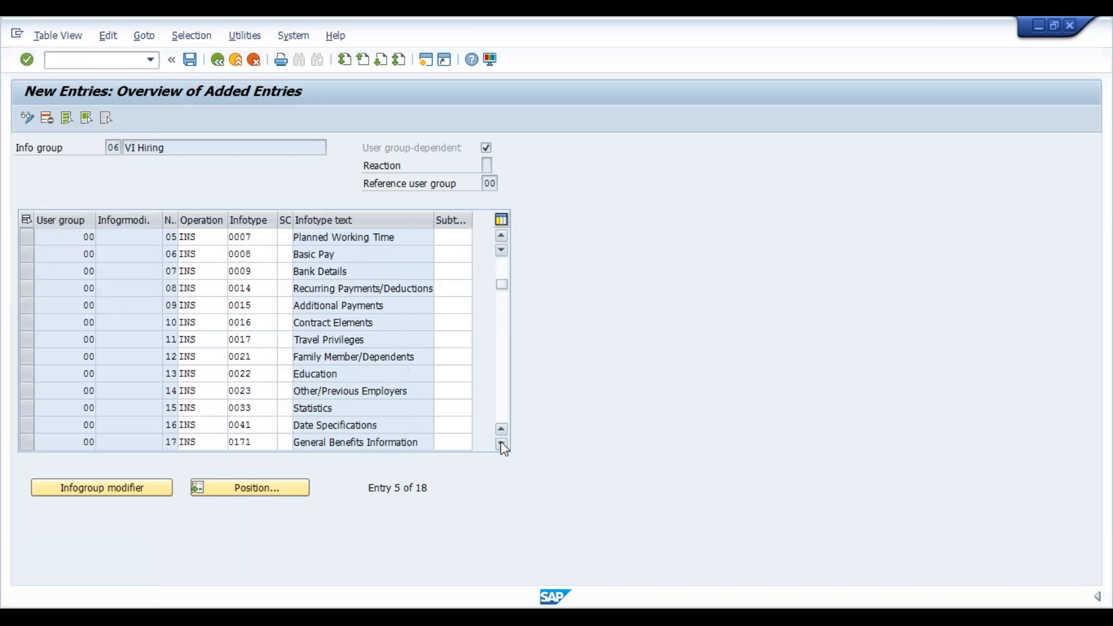
{"action": "left_click", "coordinate": [502, 445]}
{"action": "left_click", "coordinate": [502, 445]}
{"action": "left_click", "coordinate": [503, 445]}
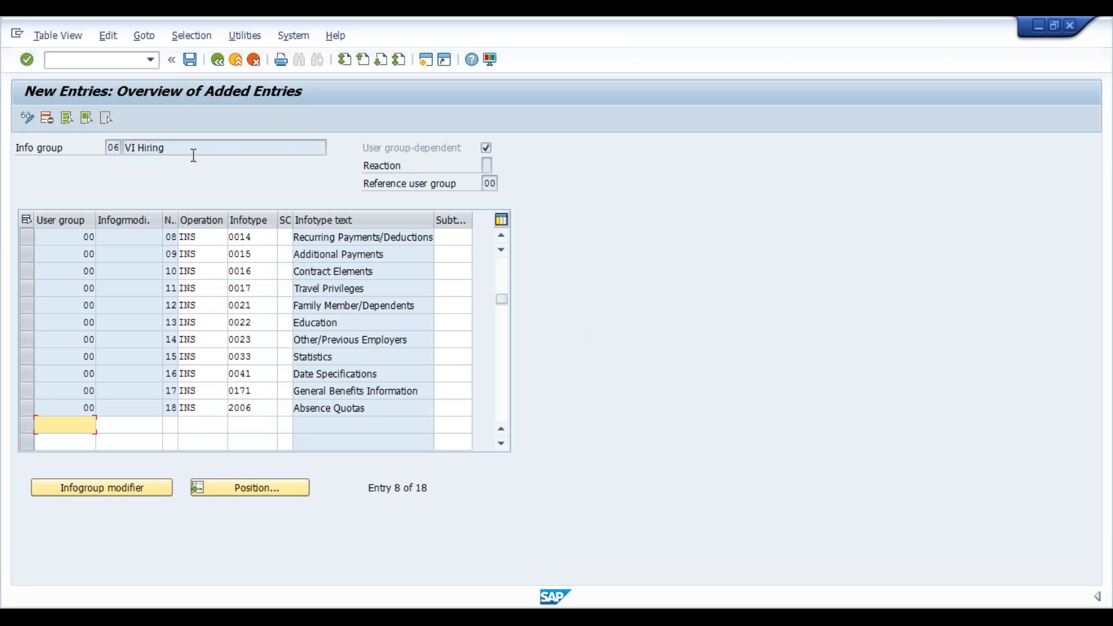
- Save the info group entries to the VI Industries customizing request and return to the IMG structure
{"action": "key", "text": "ctrl+s"}
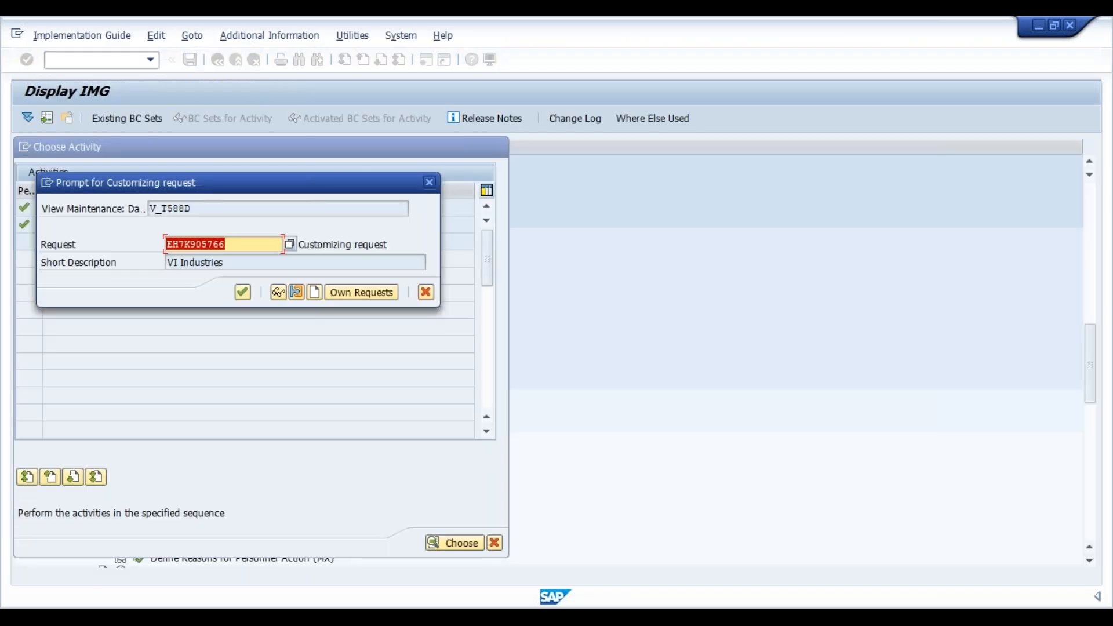
{"action": "left_click", "coordinate": [236, 293]}
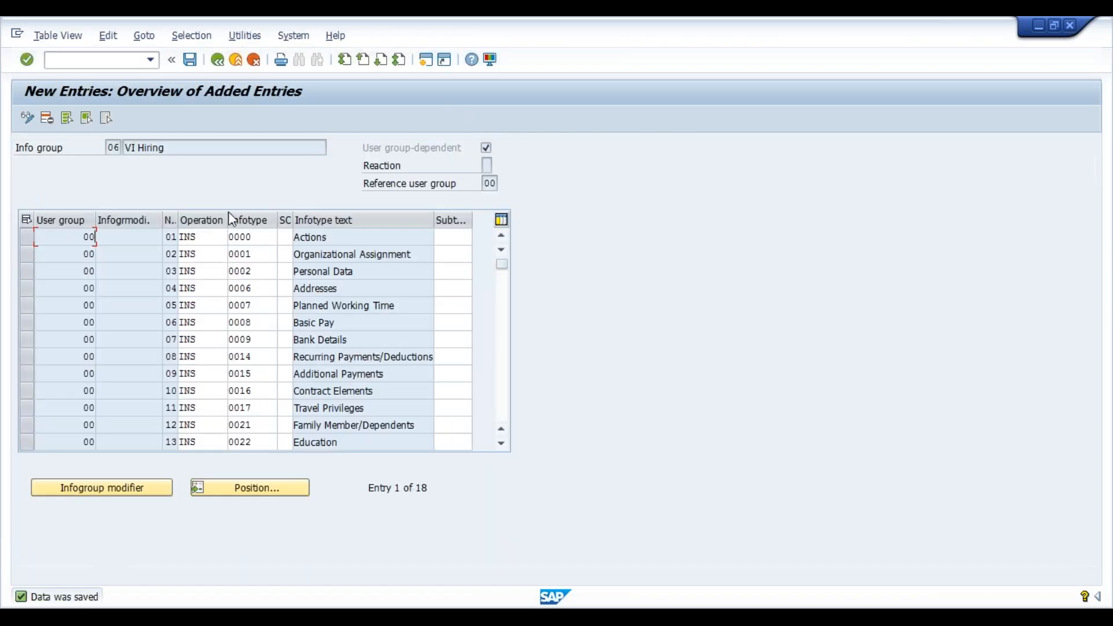
{"action": "left_click", "coordinate": [218, 60]}
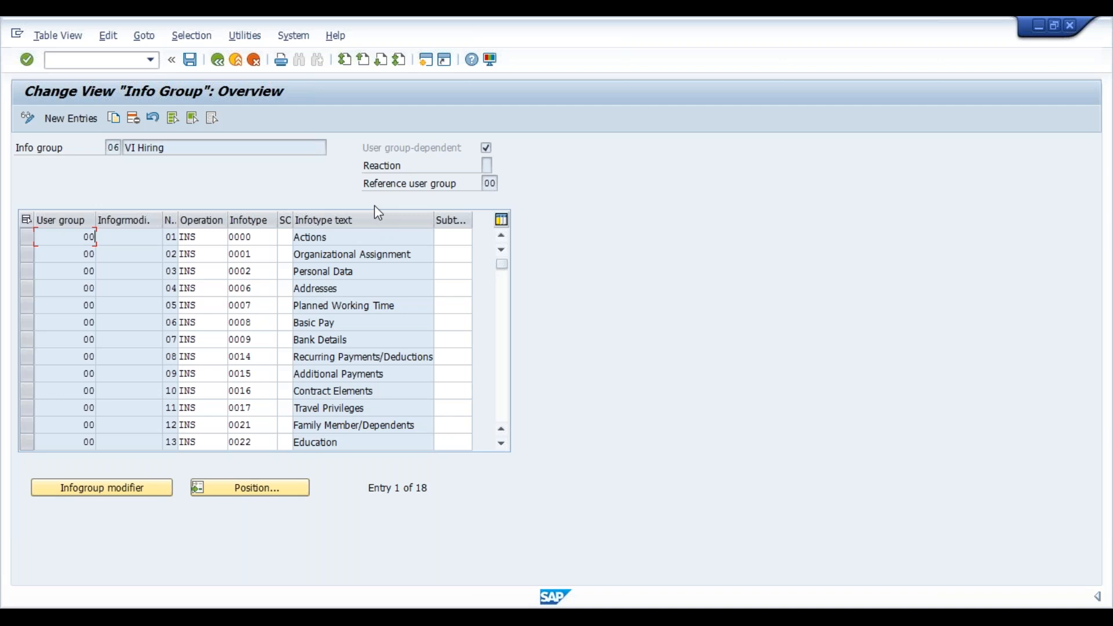
{"action": "left_click", "coordinate": [216, 61]}
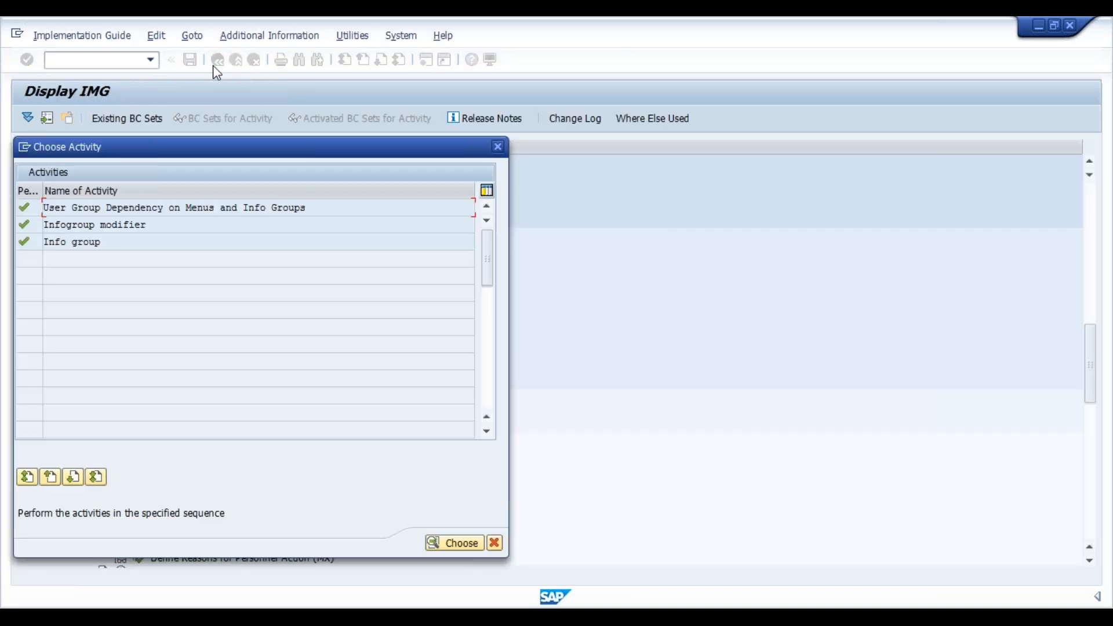
{"action": "left_click", "coordinate": [498, 147]}
- Open the Personnel Action Types activity under Set up personnel actions
{"action": "key", "text": "Down"}
{"action": "key", "text": "Down"}
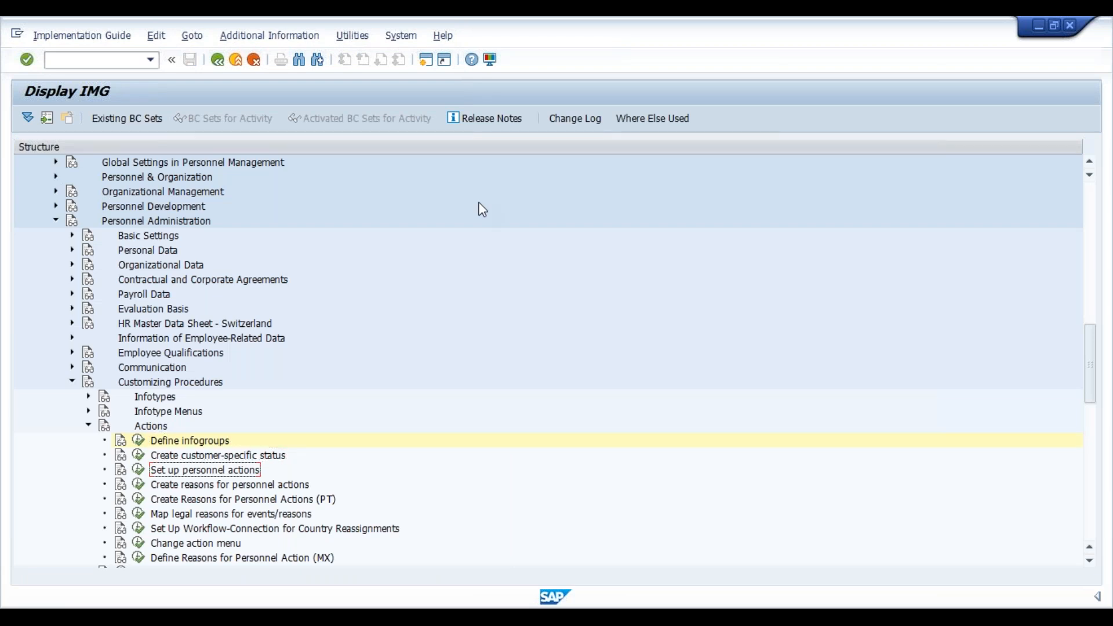
{"action": "key", "text": "Left"}
{"action": "key", "text": "Return"}
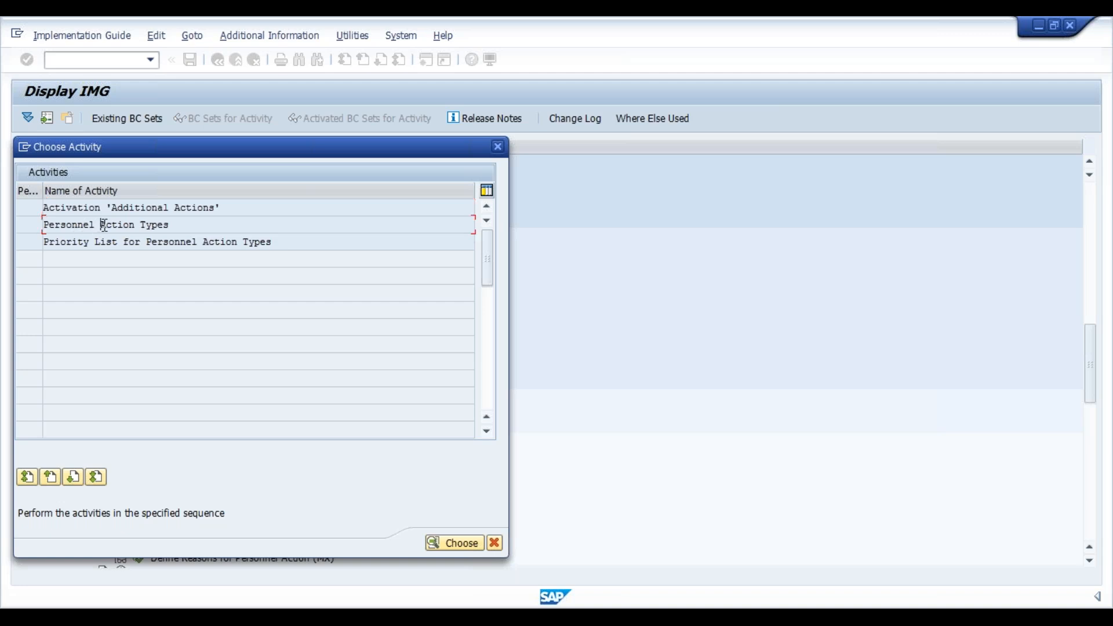
{"action": "double_click", "coordinate": [81, 227]}
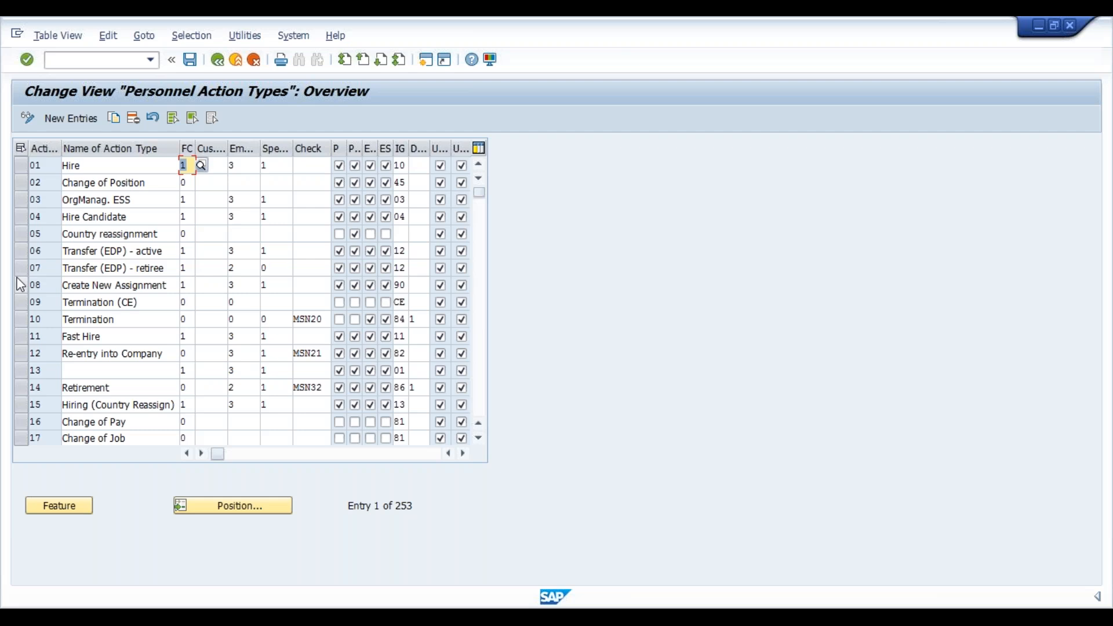
- Start a new personnel action type with code VI and the name VI Hiring
{"action": "left_click", "coordinate": [67, 119]}
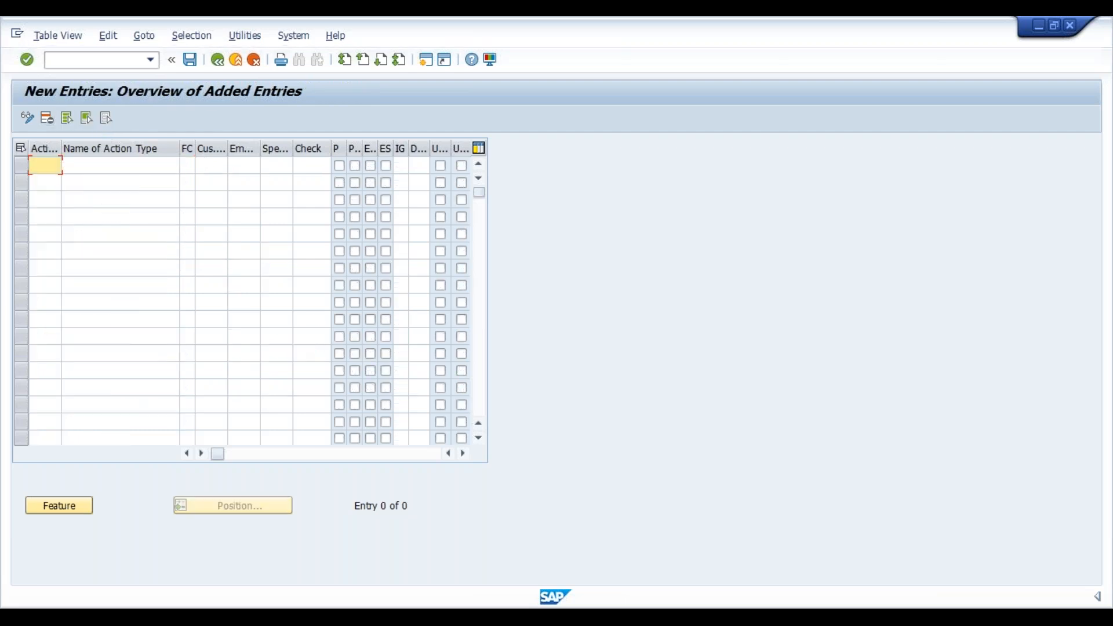
{"action": "type", "text": "VI"}
{"action": "key", "text": "Tab"}
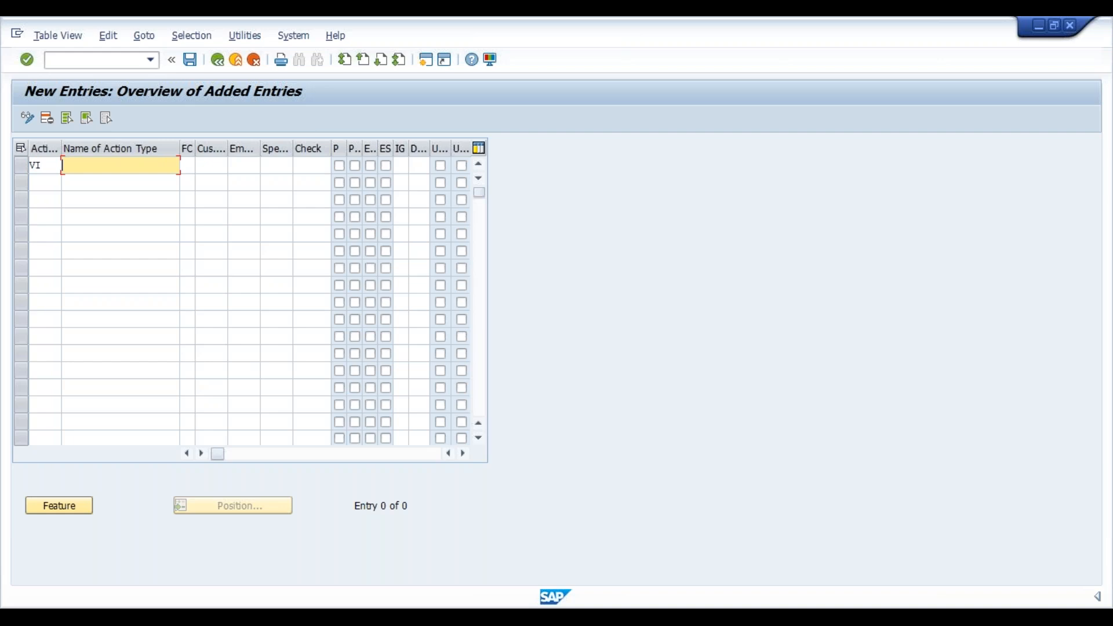
{"action": "key", "text": "BackSpace"}
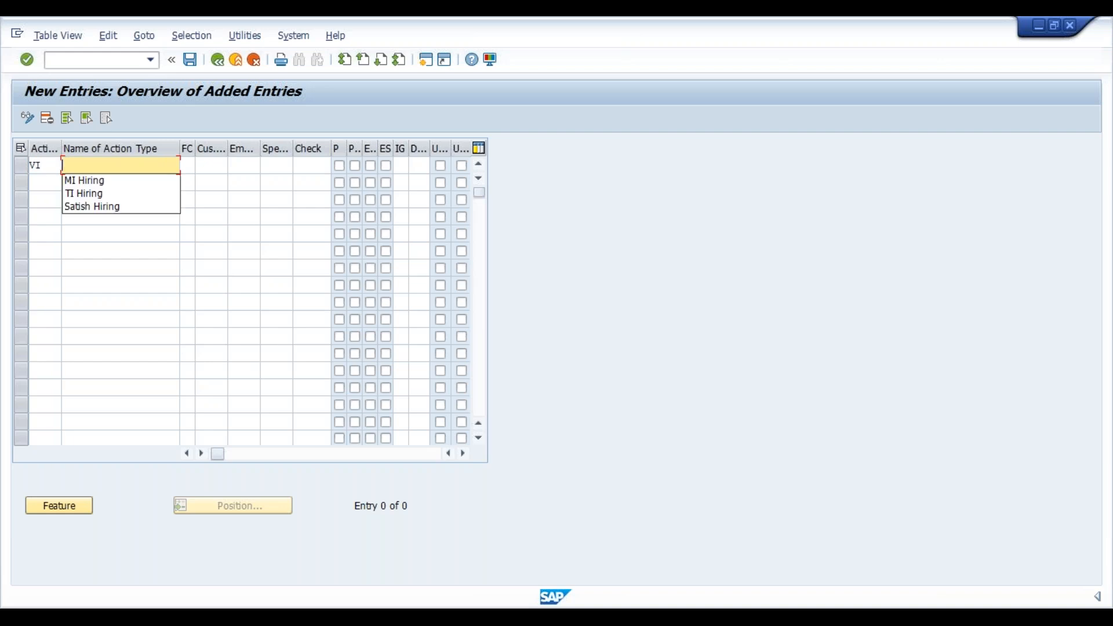
{"action": "type", "text": "VI"}
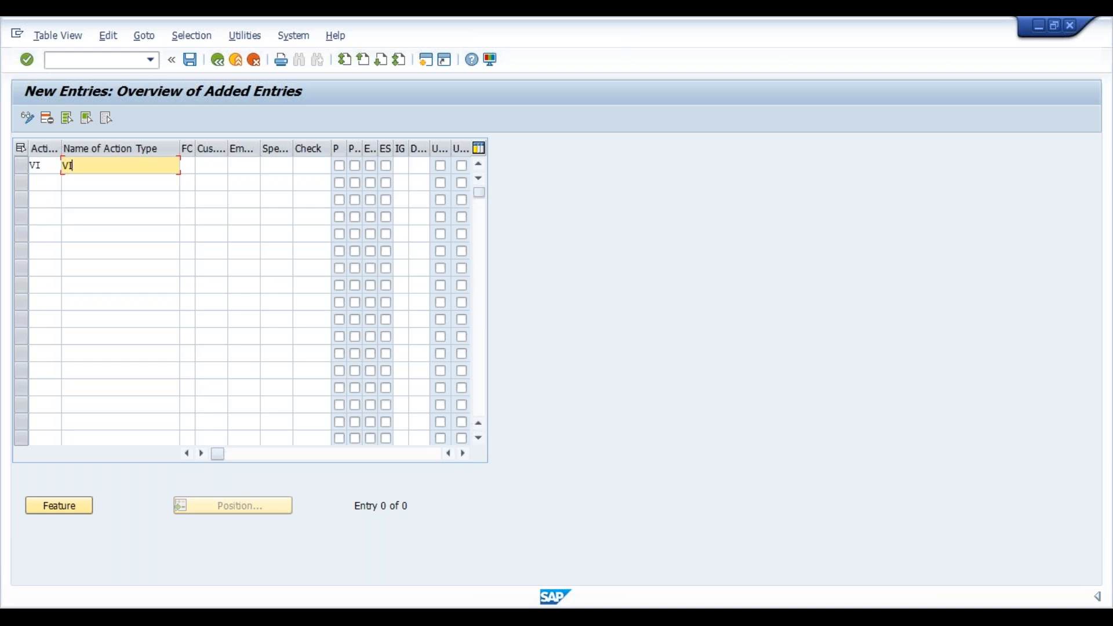
{"action": "type", "text": " Hiring"}
{"action": "key", "text": "Tab"}
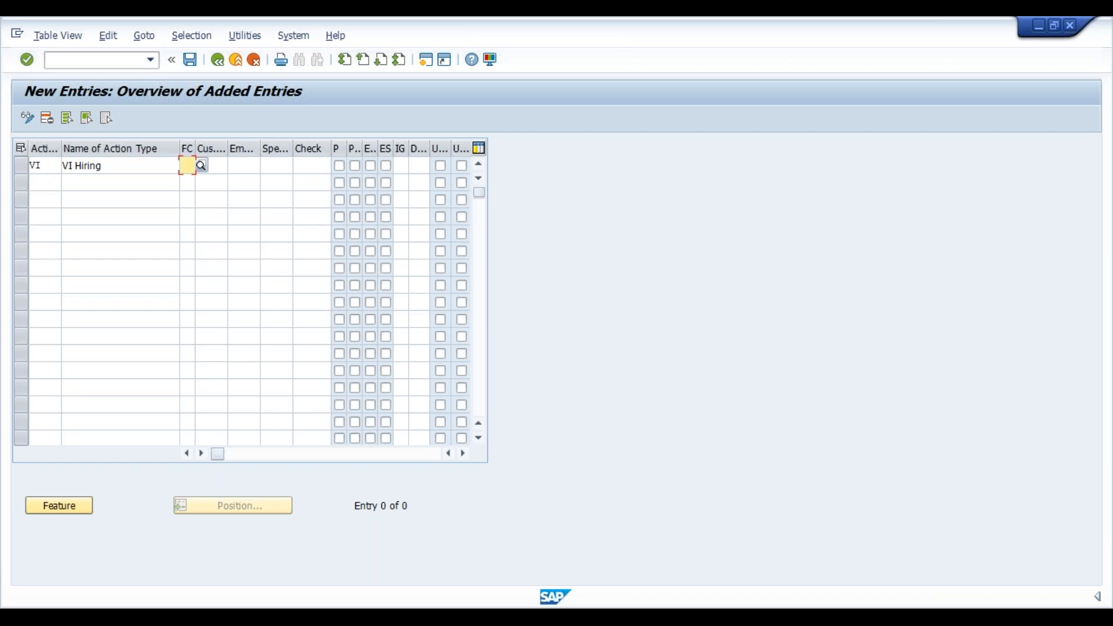
- Set the VI Hiring action's function character to 1, employment status to 3 and special payment status to 1
{"action": "type", "text": "1"}
{"action": "key", "text": "Tab"}
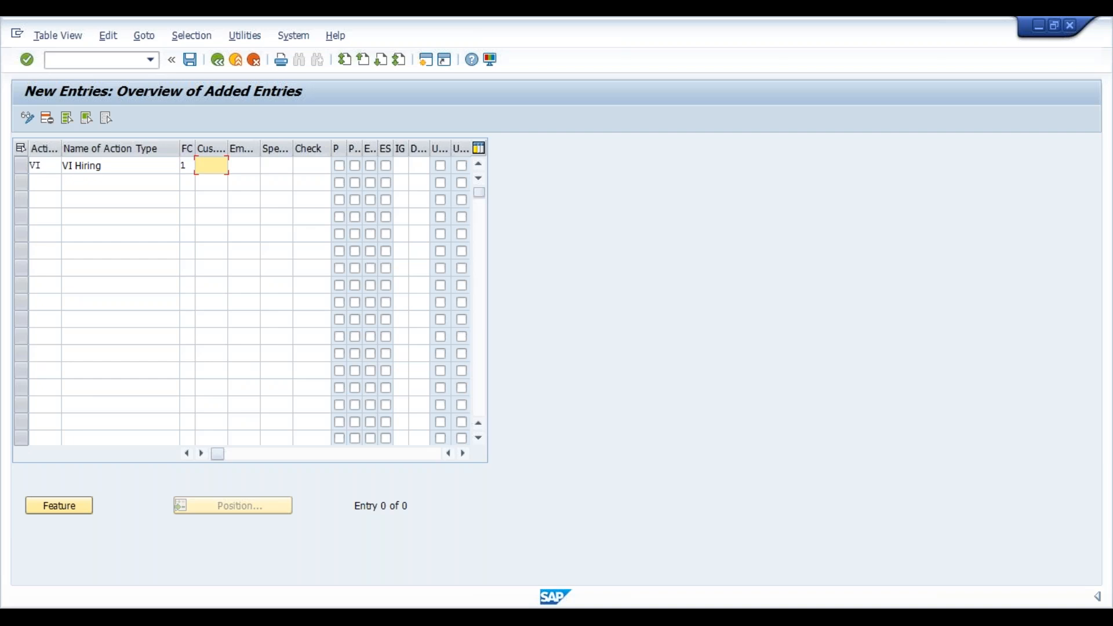
{"action": "key", "text": "Tab"}
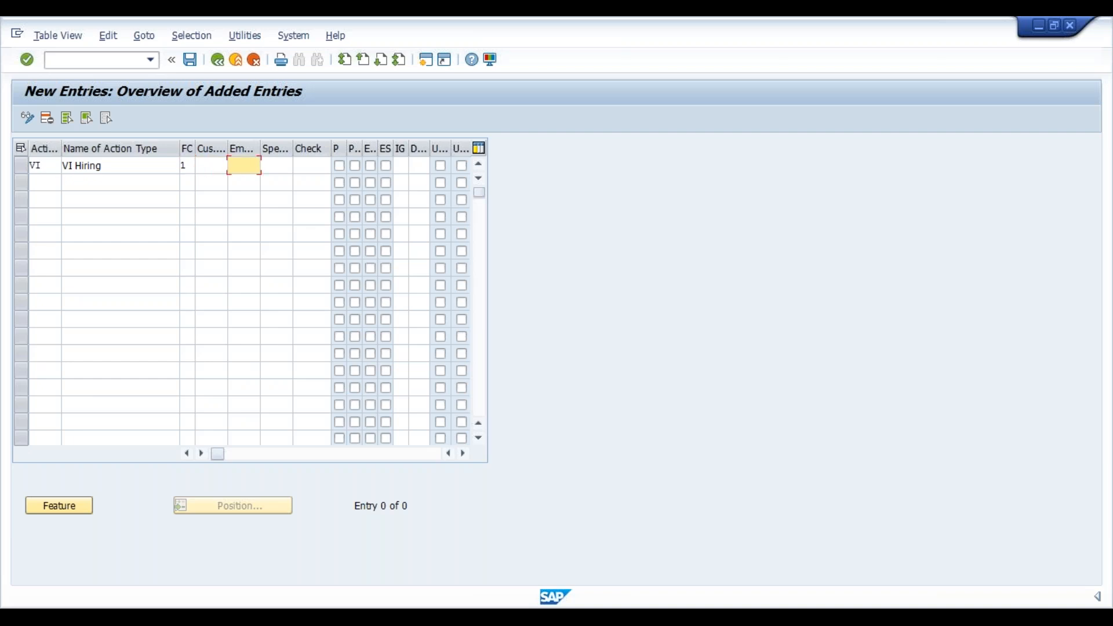
{"action": "type", "text": "3"}
{"action": "key", "text": "Tab"}
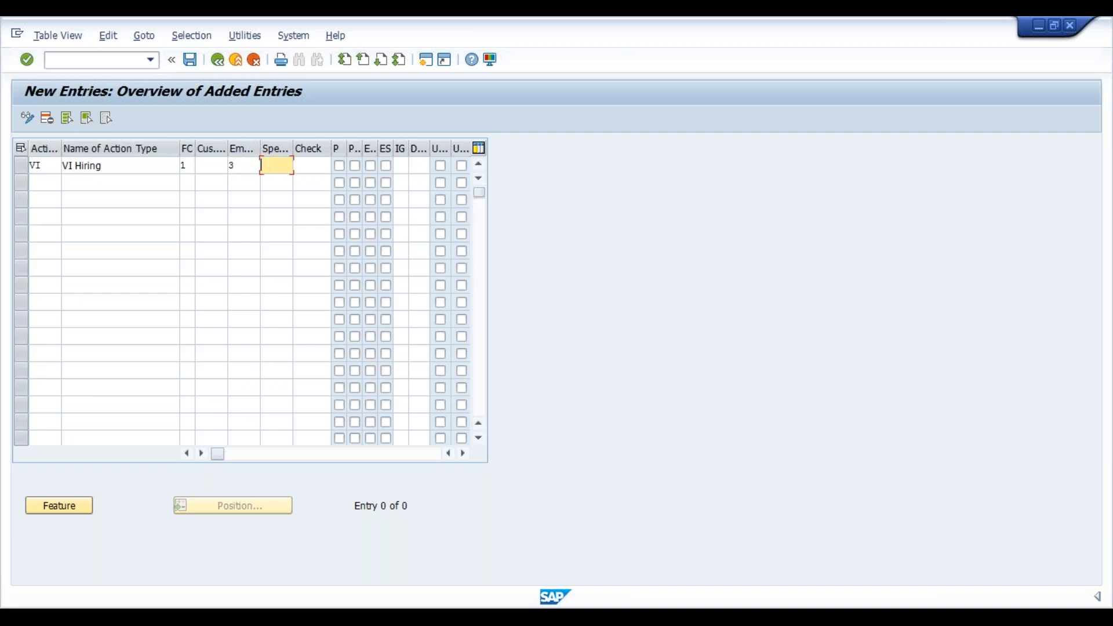
{"action": "type", "text": "1"}
{"action": "key", "text": "Tab"}
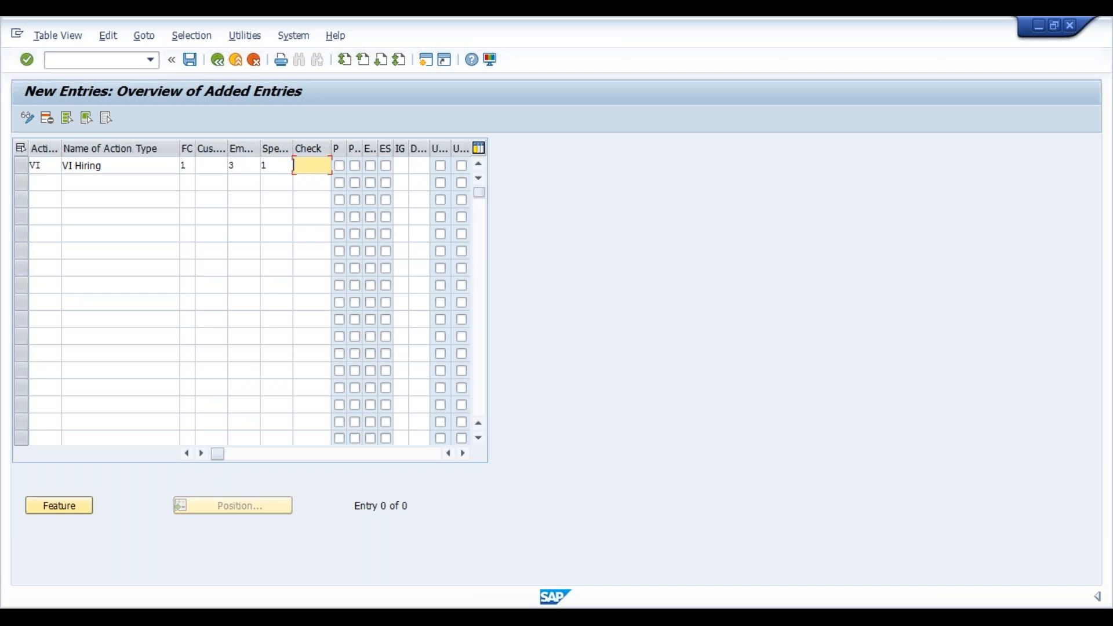
{"action": "key", "text": "Tab"}
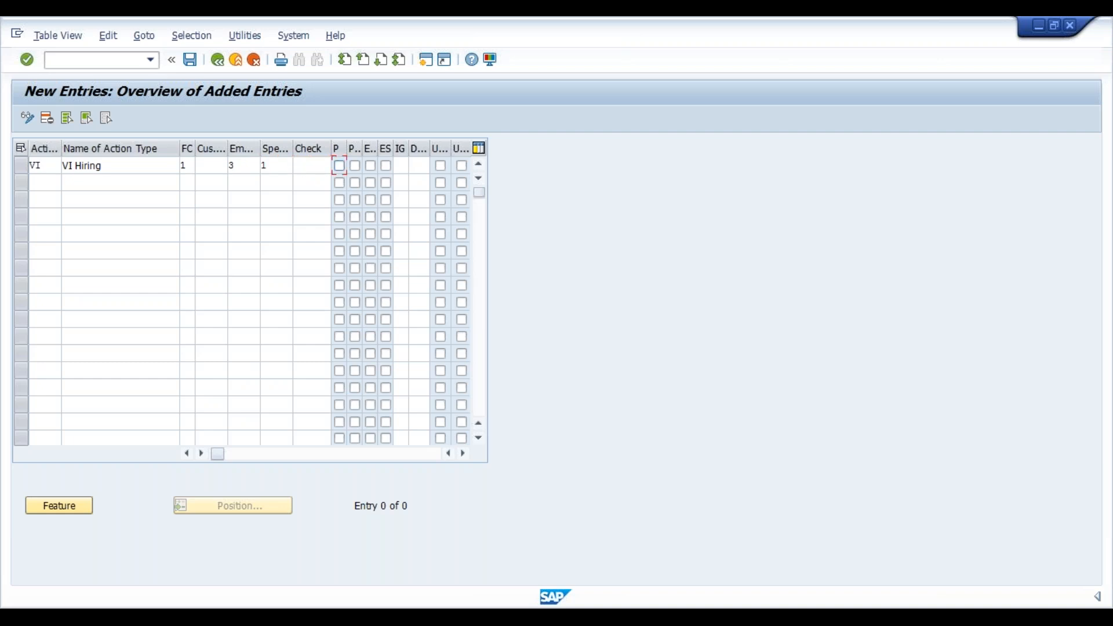
- Enable the position, personnel area, employee group and employee subgroup flags for the VI Hiring action type
{"action": "key", "text": "space"}
{"action": "key", "text": "Tab"}
{"action": "key", "text": "space"}
{"action": "key", "text": "Tab"}
{"action": "key", "text": "space"}
{"action": "key", "text": "Tab"}
{"action": "key", "text": "space"}
{"action": "key", "text": "Tab"}
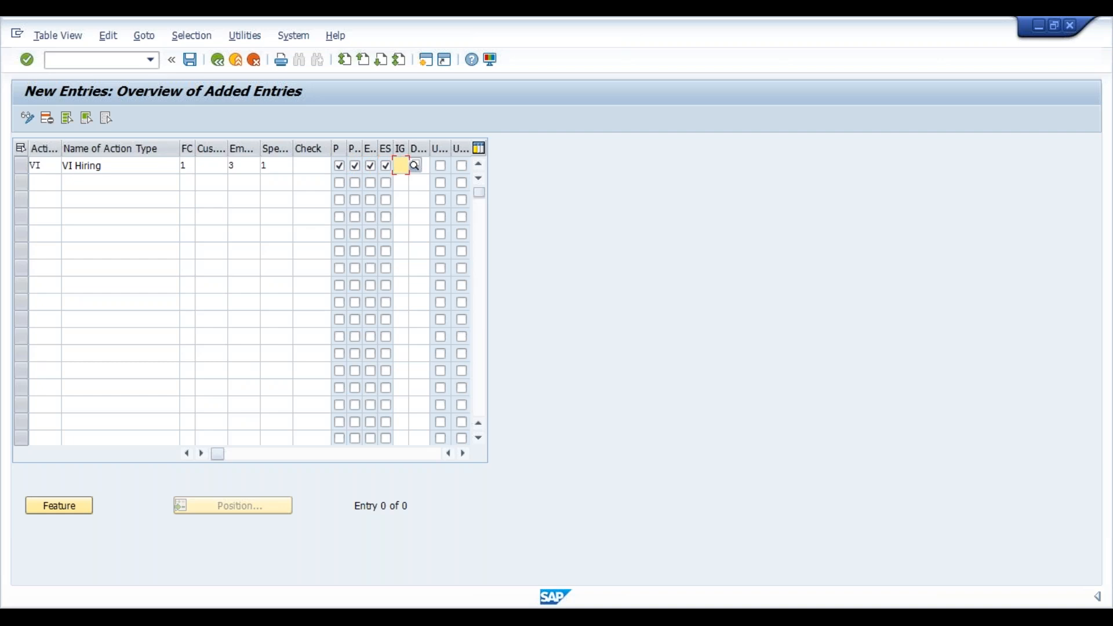
- Assign info group 06 VI Hiring to the new action type from the list of infotype groups
{"action": "left_click", "coordinate": [416, 167]}
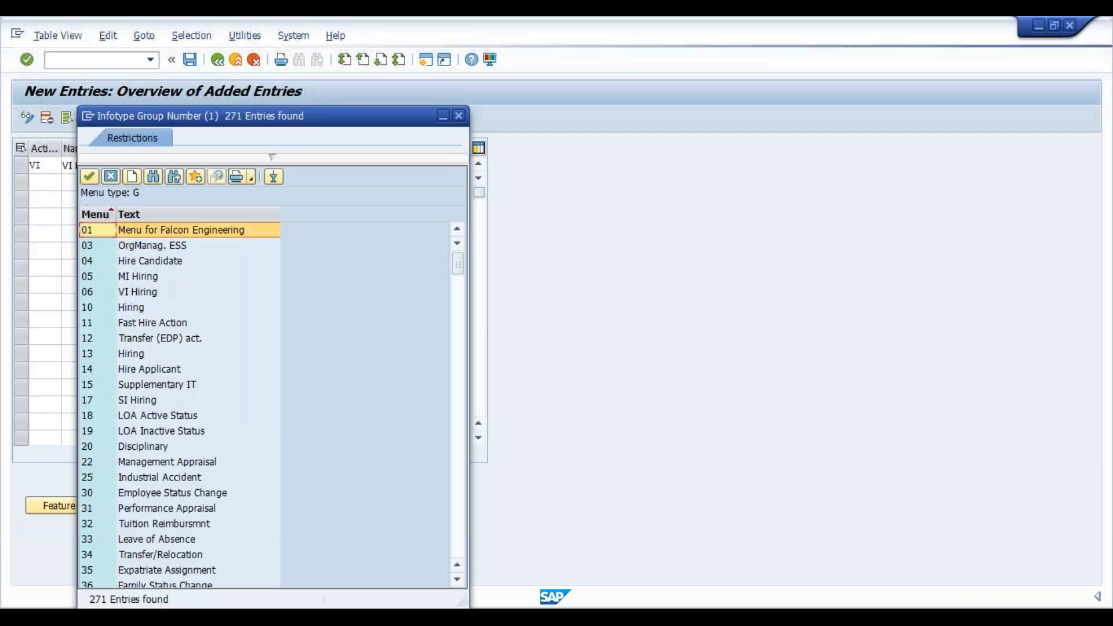
{"action": "left_click", "coordinate": [127, 293]}
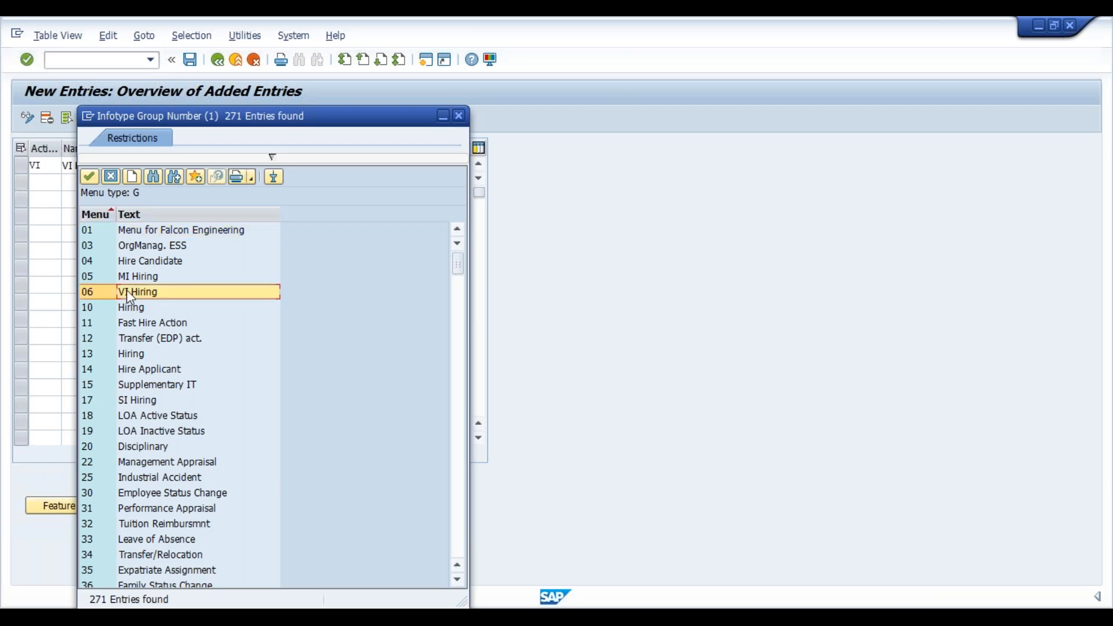
{"action": "double_click", "coordinate": [127, 291]}
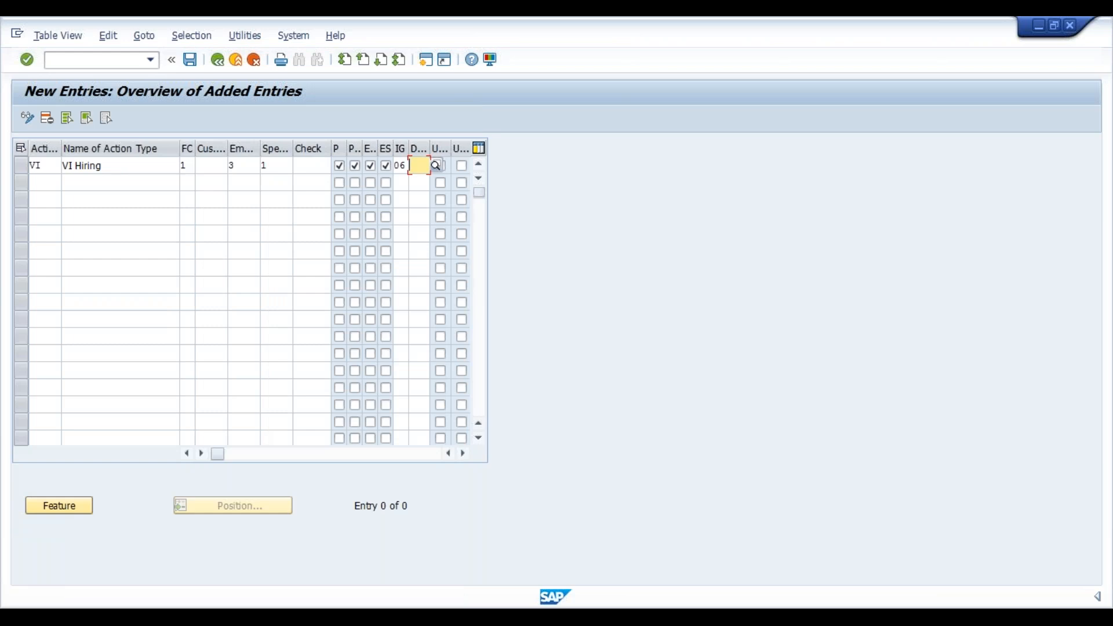
- Leave the date field empty and enable both infotype update flags for the VI Hiring action type
{"action": "key", "text": "Tab"}
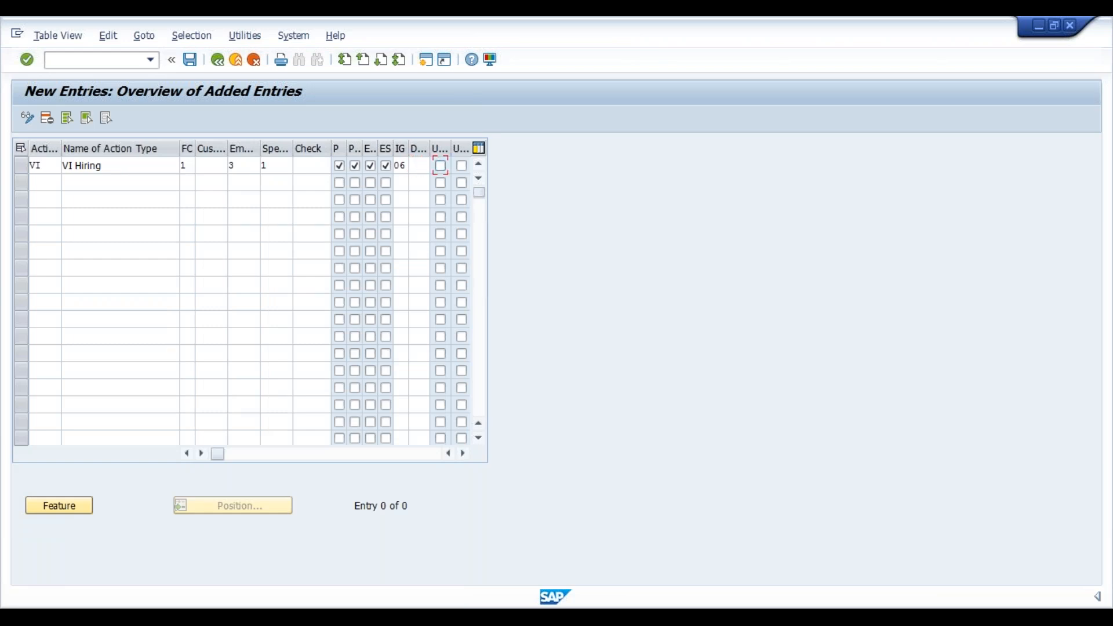
{"action": "key", "text": "space"}
{"action": "key", "text": "Tab"}
{"action": "key", "text": "space"}
{"action": "left_click", "coordinate": [464, 454]}
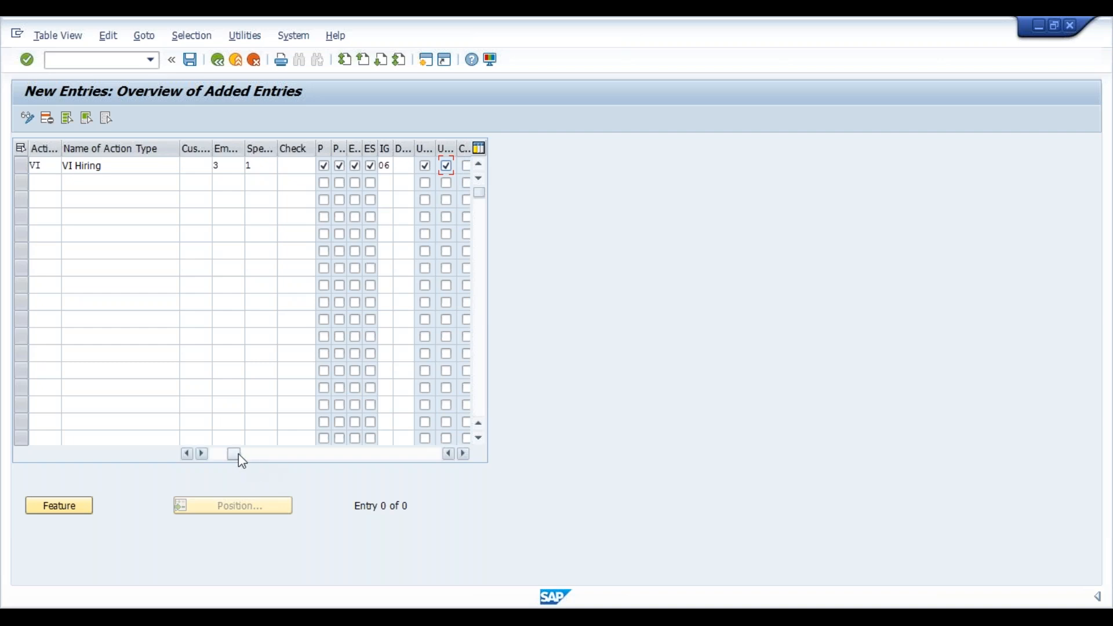
{"action": "left_click_drag", "start_coordinate": [240, 458], "coordinate": [183, 463]}
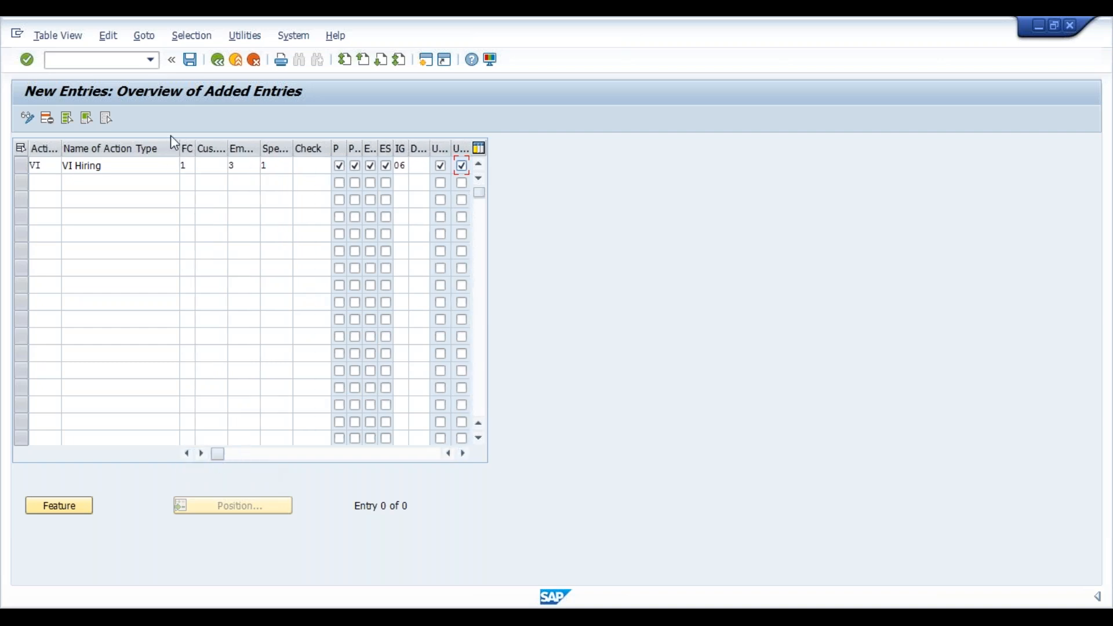
- Save the VI Hiring action type under the VI Industries customizing request and close the personnel action activity list
{"action": "key", "text": "Return"}
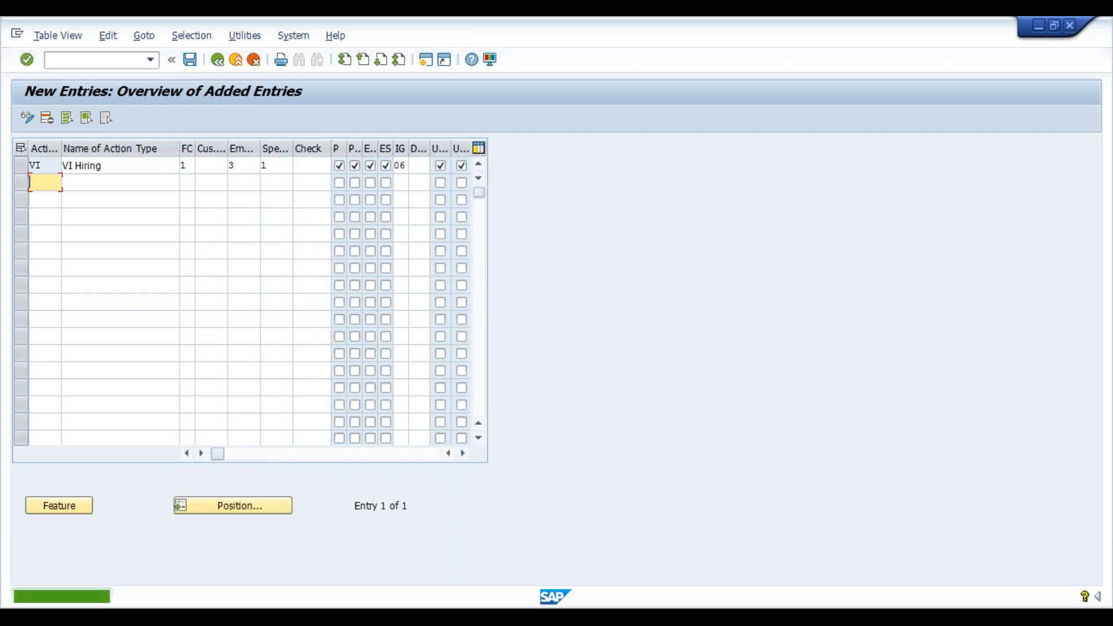
{"action": "key", "text": "ctrl+s"}
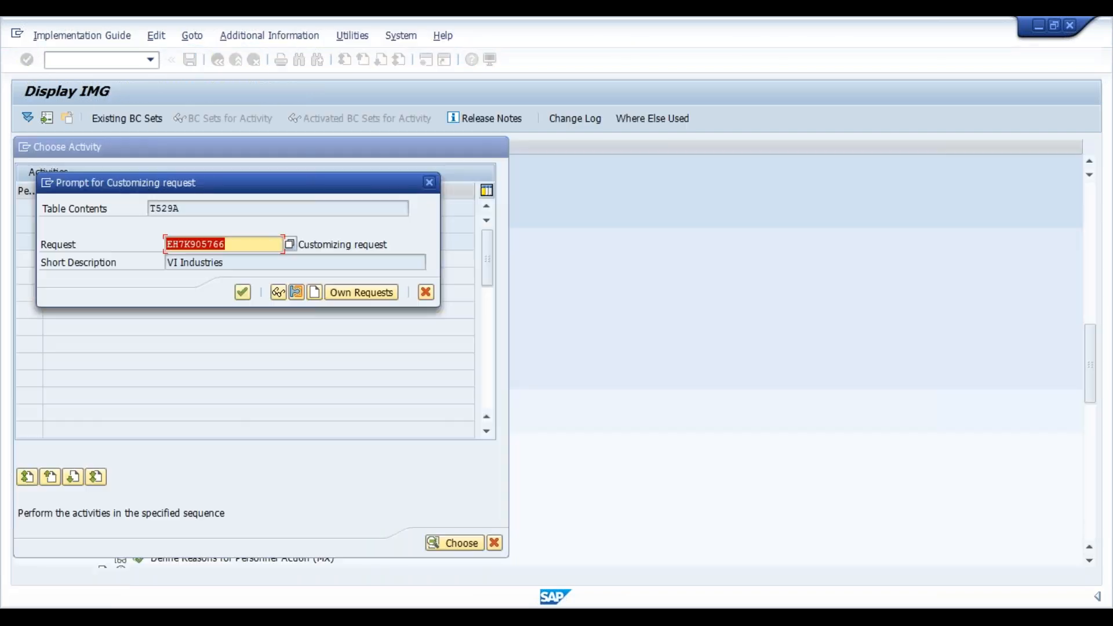
{"action": "left_click", "coordinate": [243, 291]}
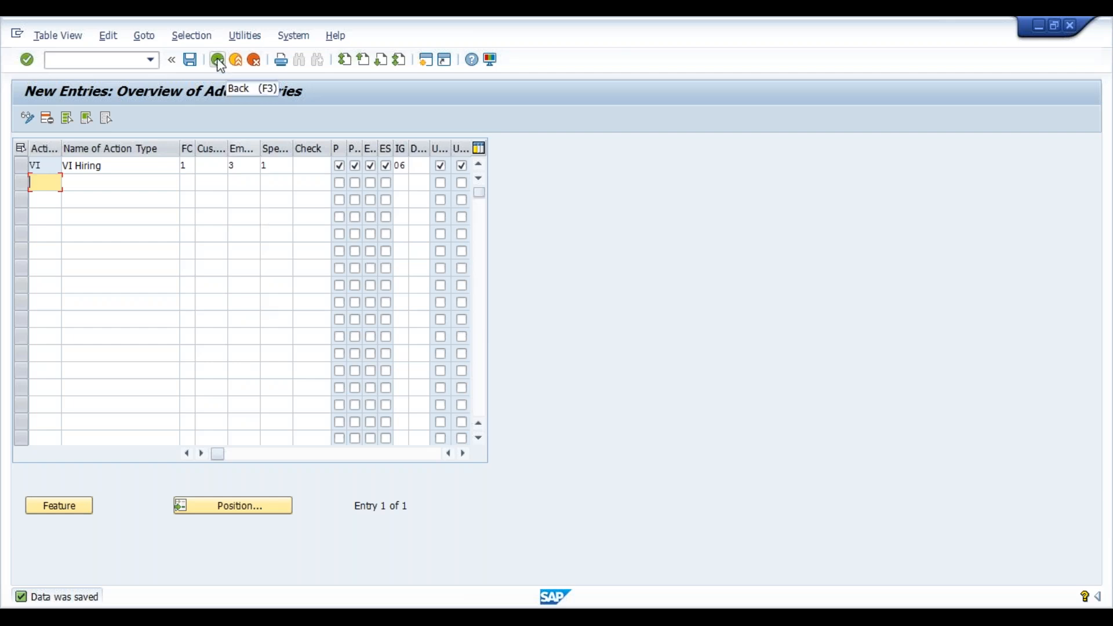
{"action": "left_click", "coordinate": [222, 64]}
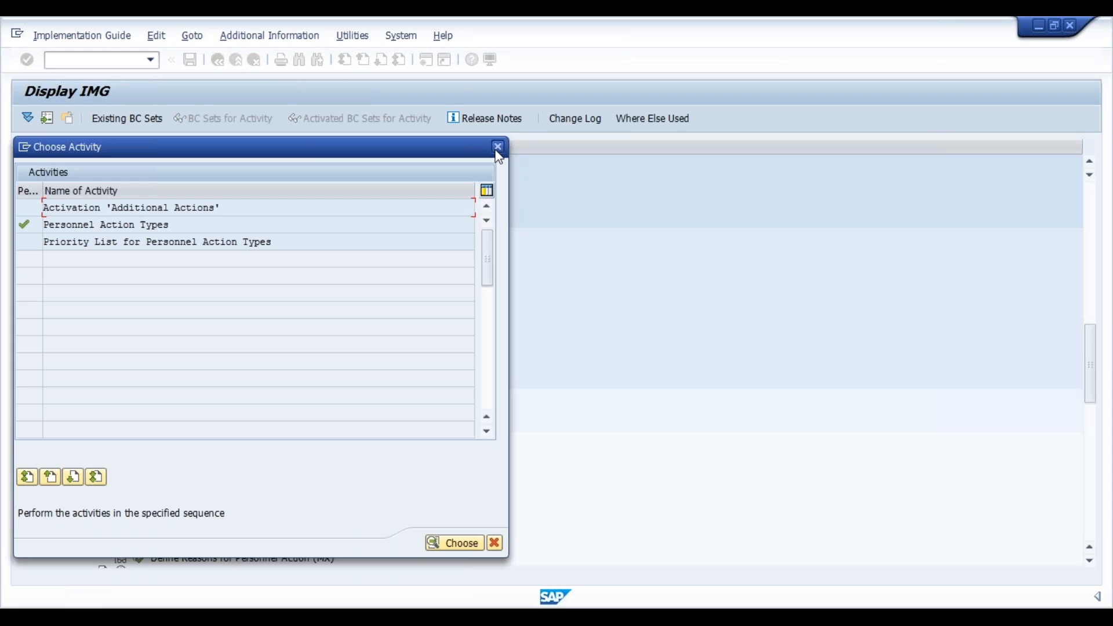
{"action": "left_click", "coordinate": [497, 148]}
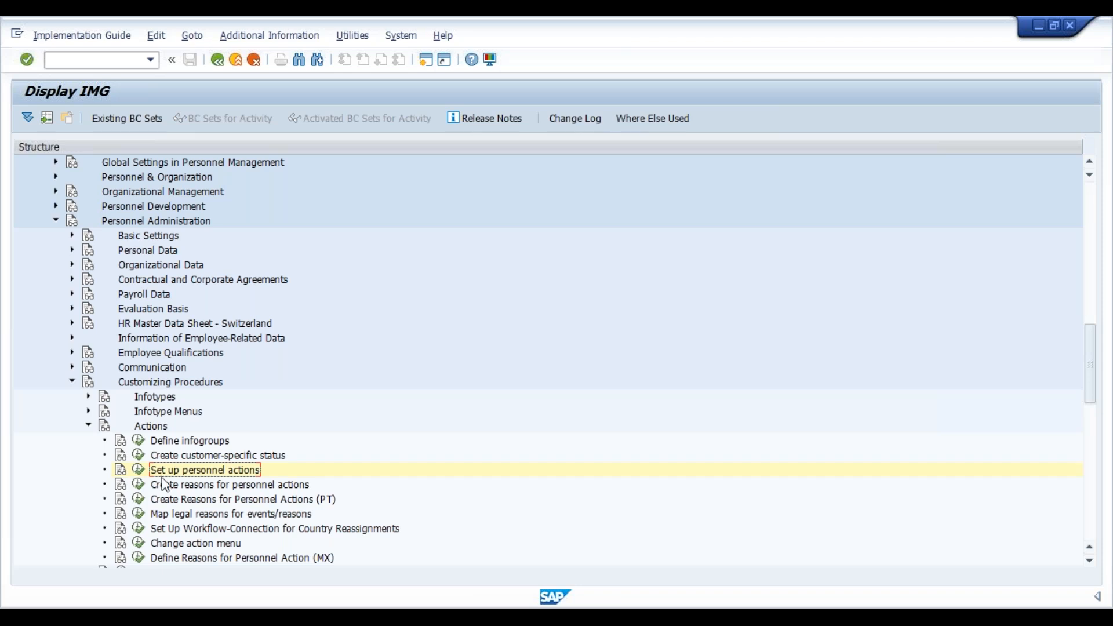
- Start a new entry under Create reasons for personnel actions and assign it the VI action type
{"action": "left_click", "coordinate": [161, 486]}
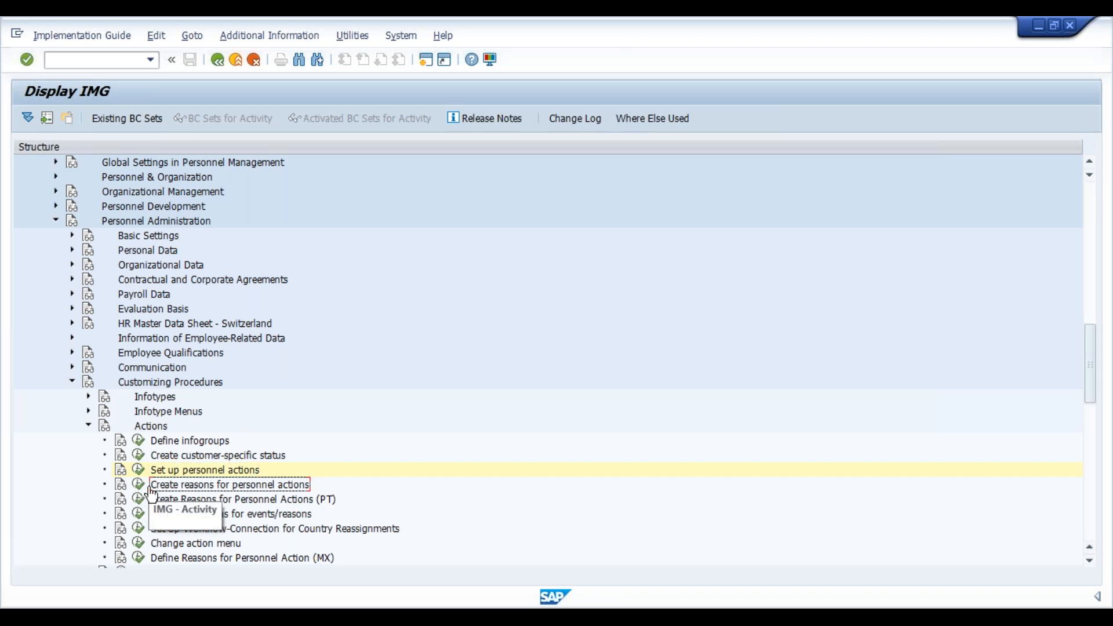
{"action": "left_click", "coordinate": [138, 484]}
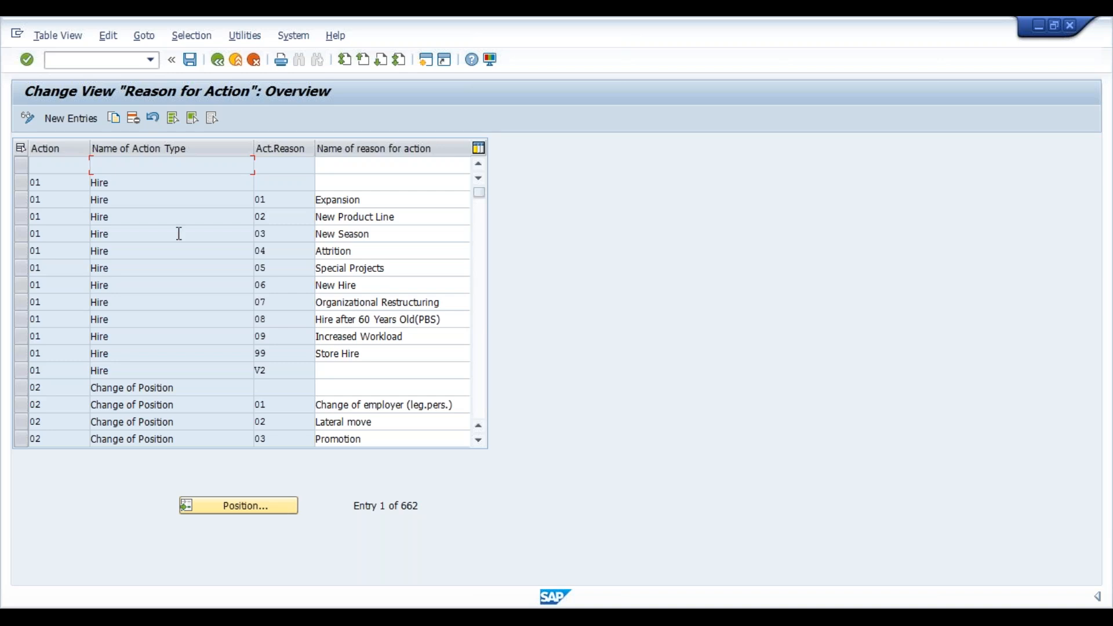
{"action": "left_click", "coordinate": [61, 124]}
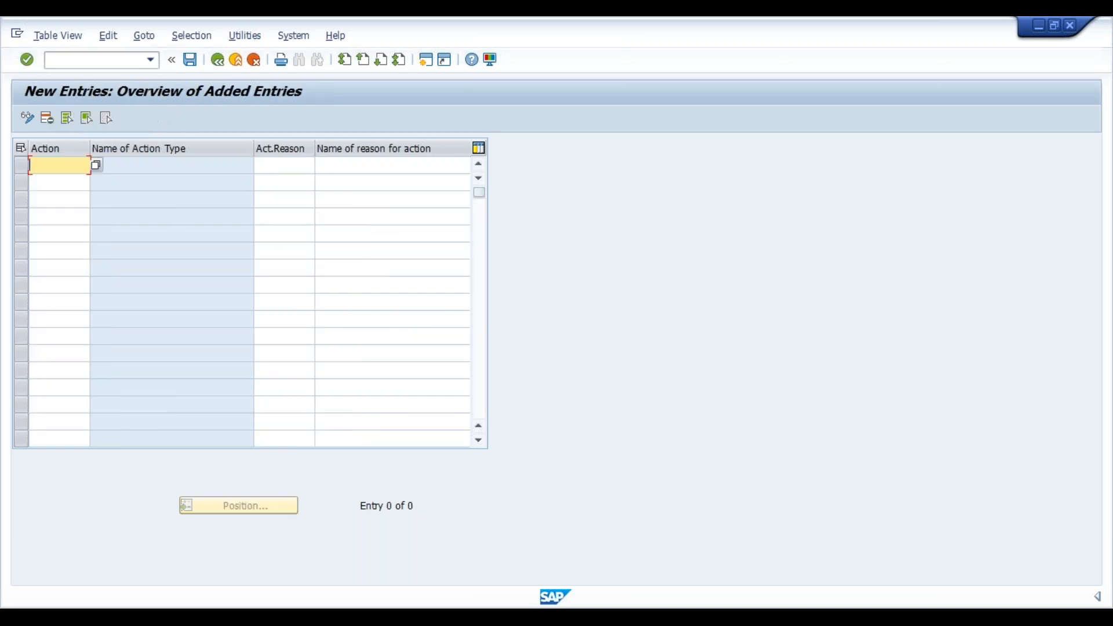
{"action": "left_click", "coordinate": [59, 166]}
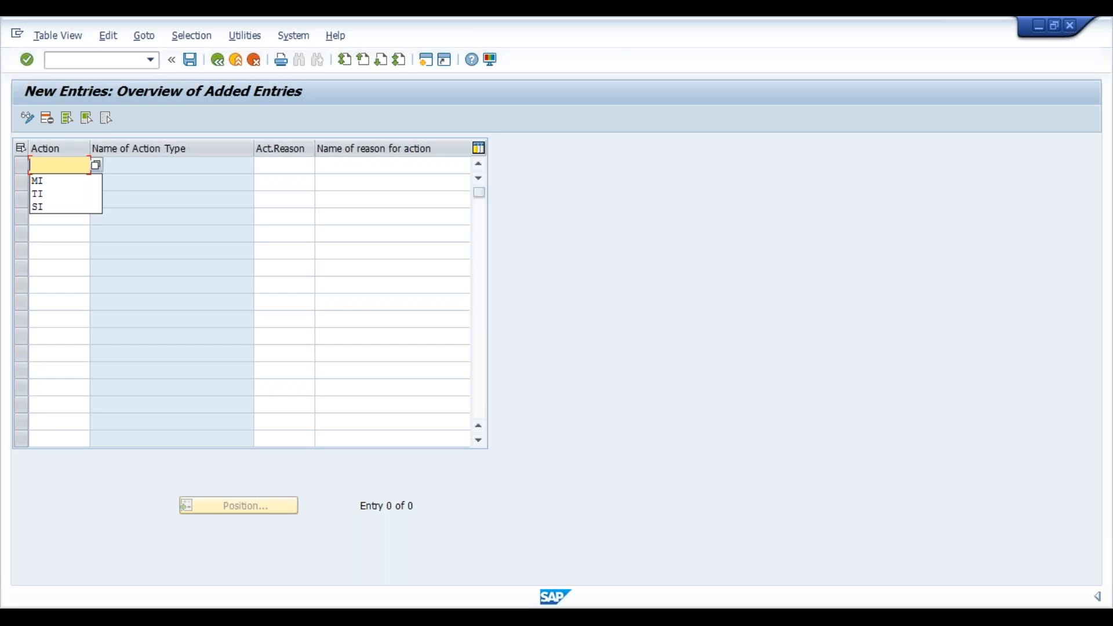
{"action": "type", "text": "VI"}
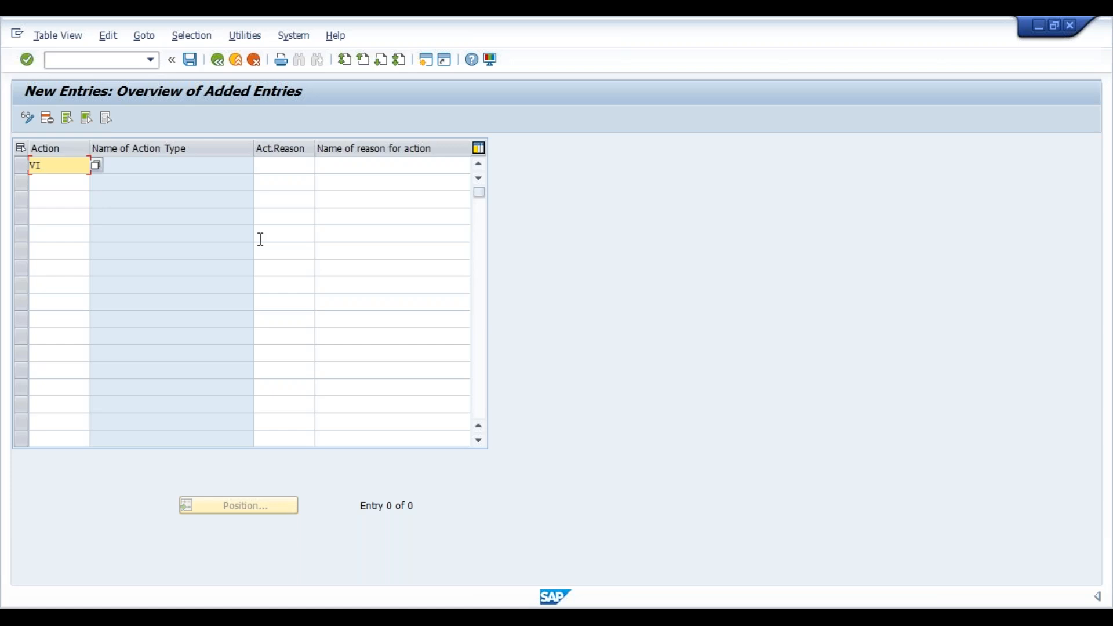
{"action": "left_click", "coordinate": [100, 165]}
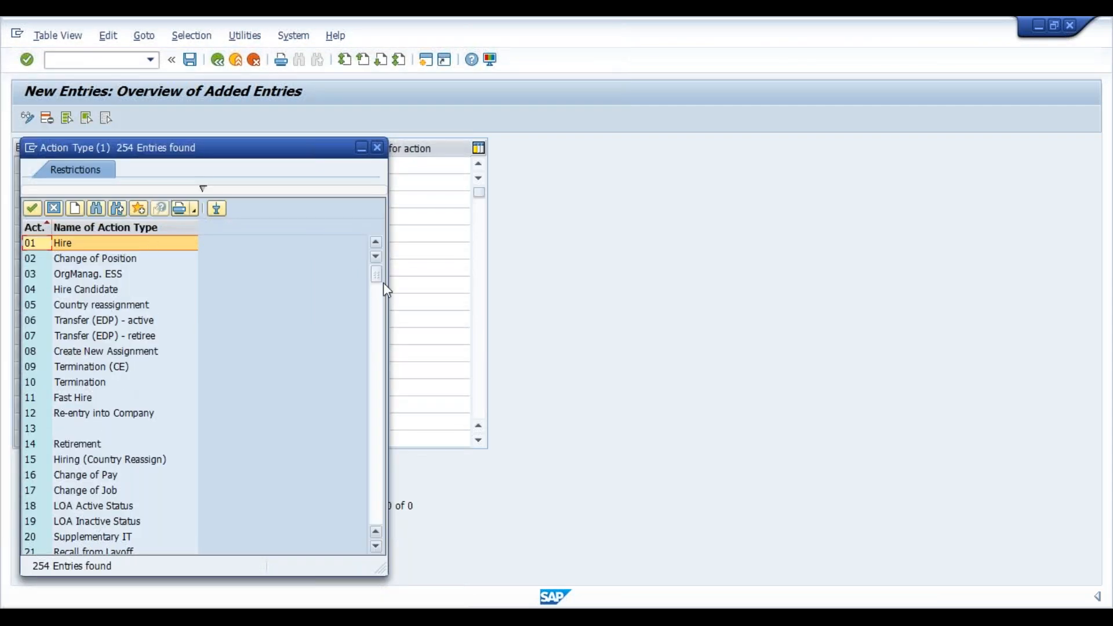
{"action": "left_click_drag", "start_coordinate": [379, 280], "coordinate": [385, 480]}
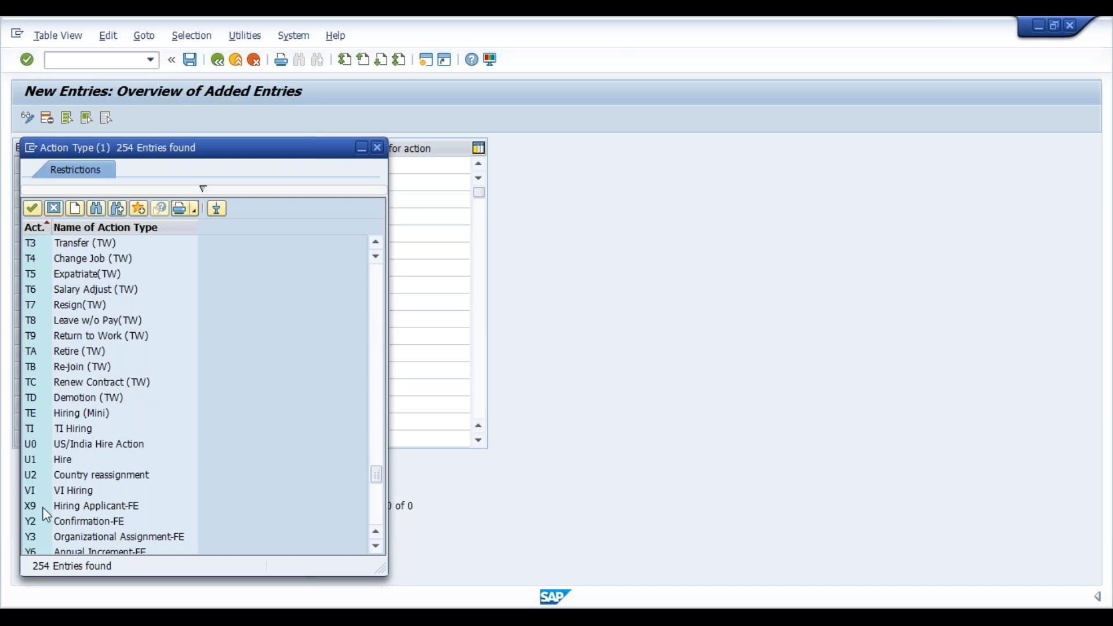
{"action": "double_click", "coordinate": [70, 492]}
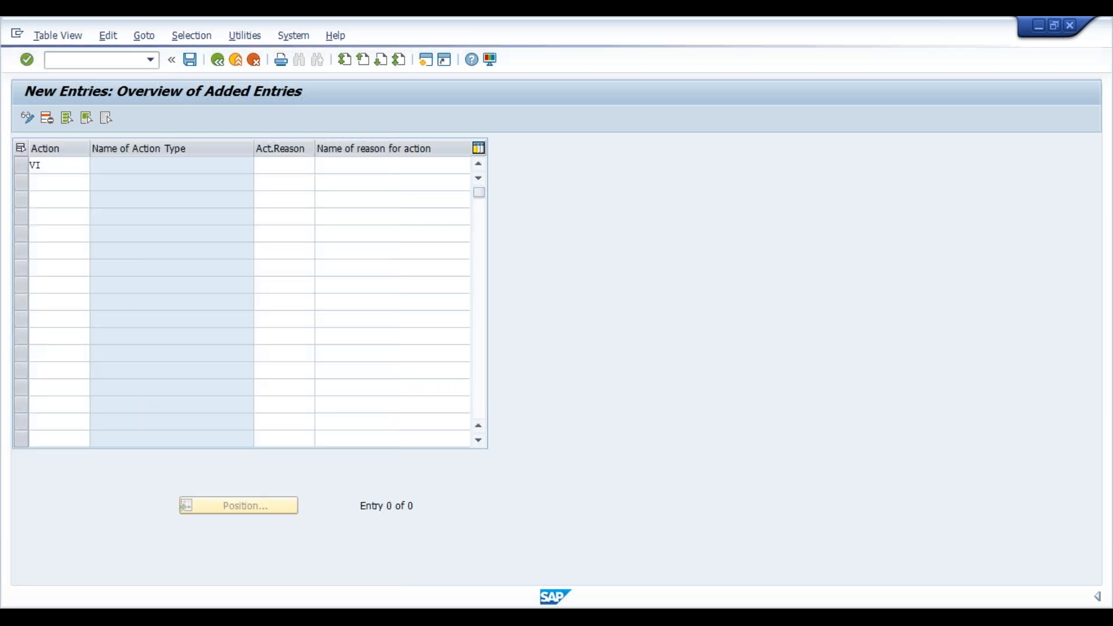
- Give the first VI entry action reason 1 with the name New Position
{"action": "key", "text": "Tab"}
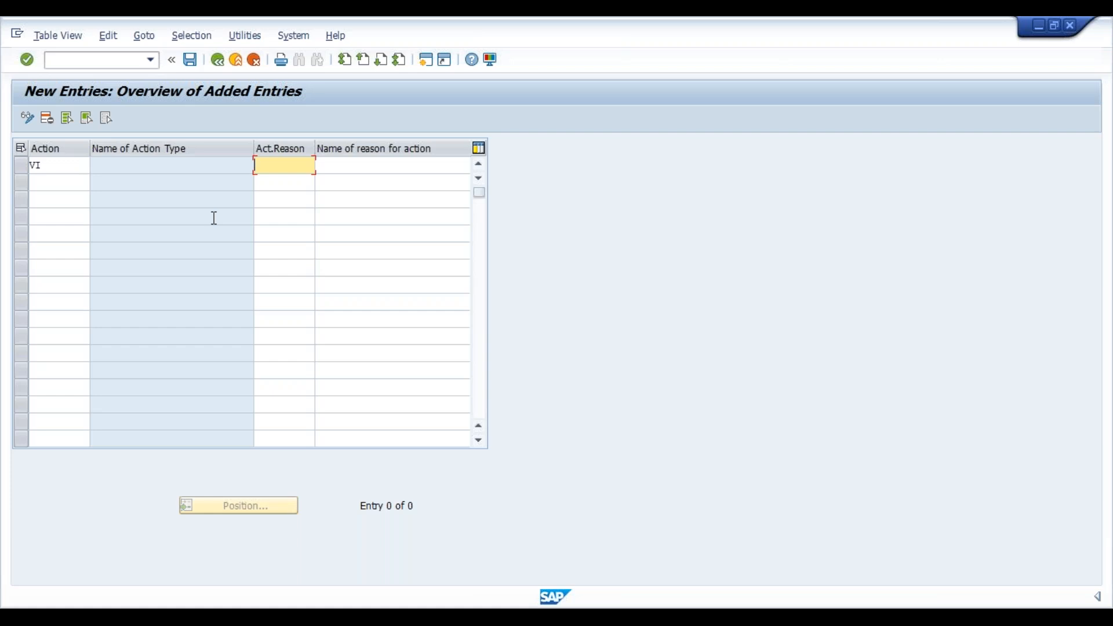
{"action": "type", "text": "1"}
{"action": "key", "text": "Tab"}
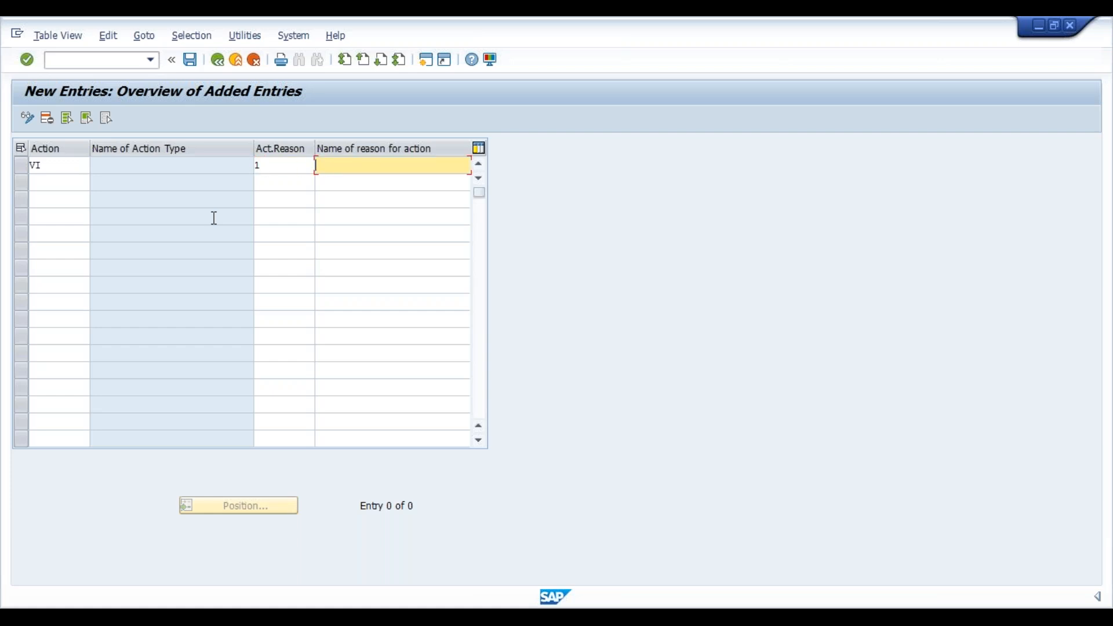
{"action": "key", "text": "BackSpace"}
{"action": "key", "text": "Down"}
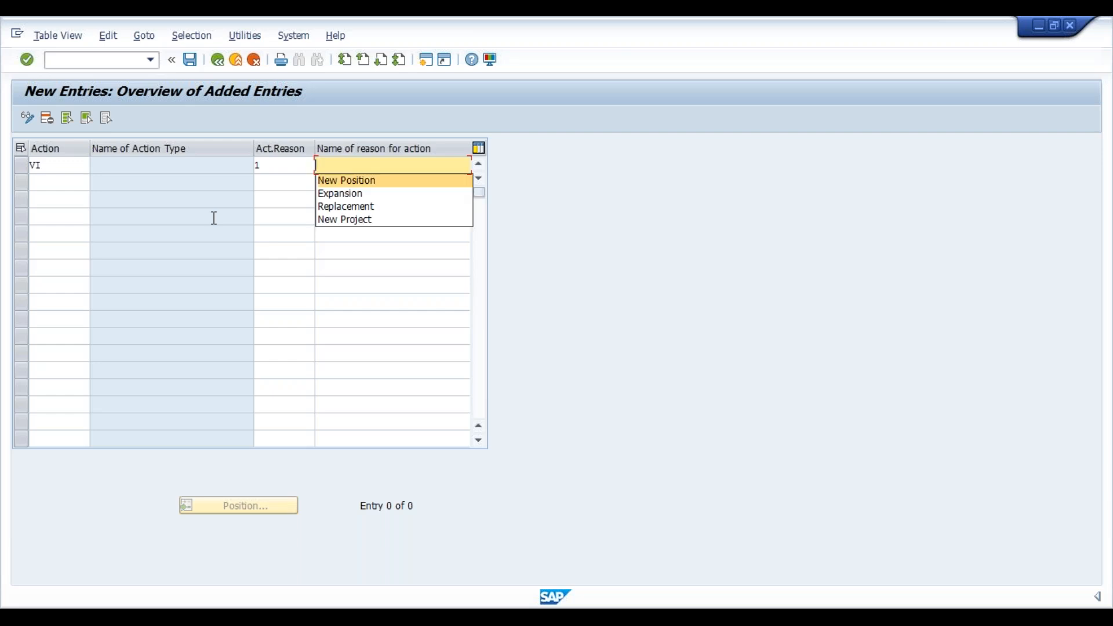
{"action": "key", "text": "Return"}
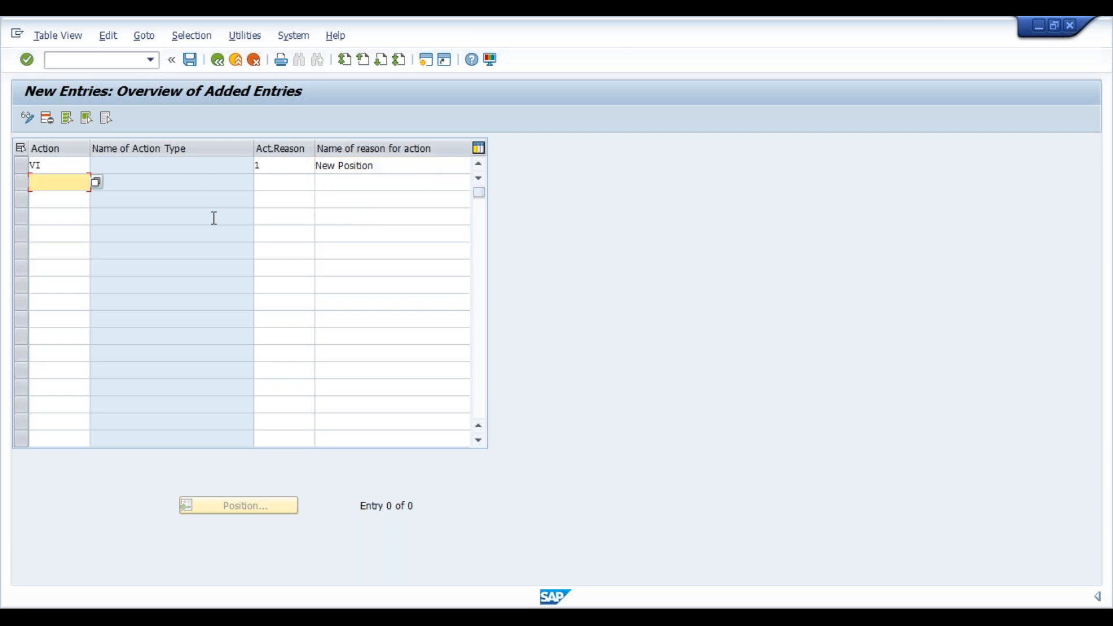
- Add a second VI entry with action reason 2 named Expansion
{"action": "type", "text": "VI"}
{"action": "key", "text": "Tab"}
{"action": "type", "text": "2"}
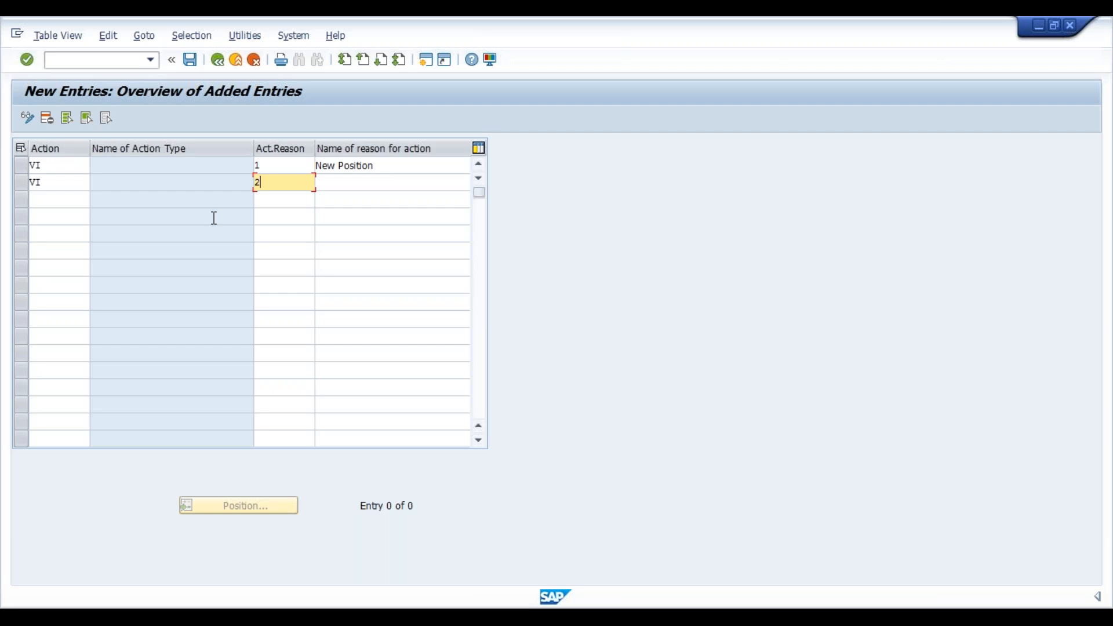
{"action": "key", "text": "Tab"}
{"action": "key", "text": "BackSpace"}
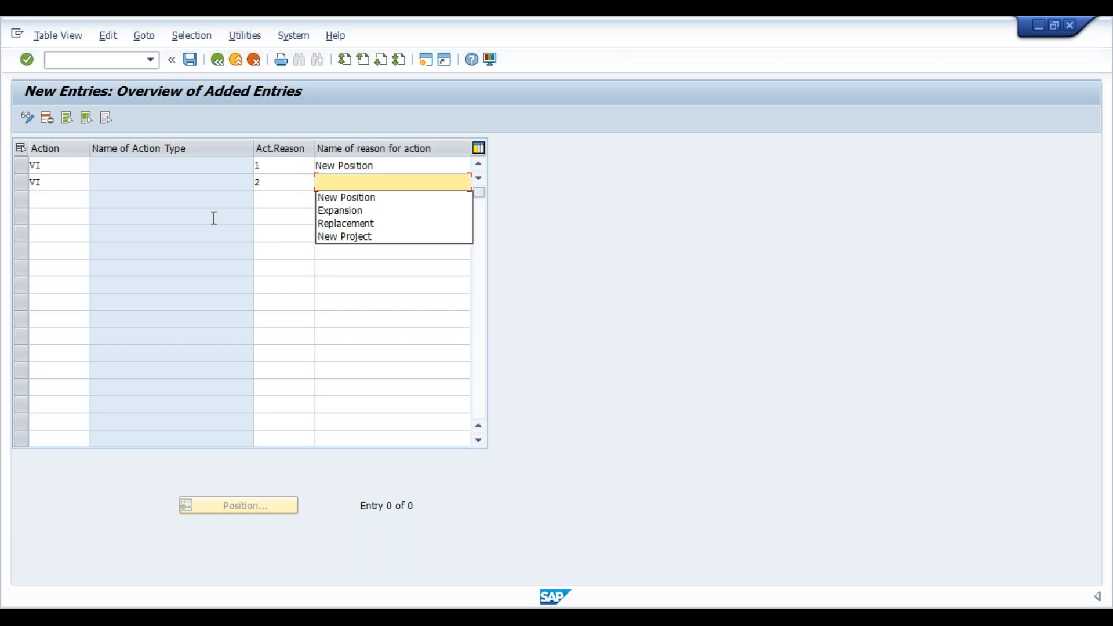
{"action": "key", "text": "Down"}
{"action": "key", "text": "Down"}
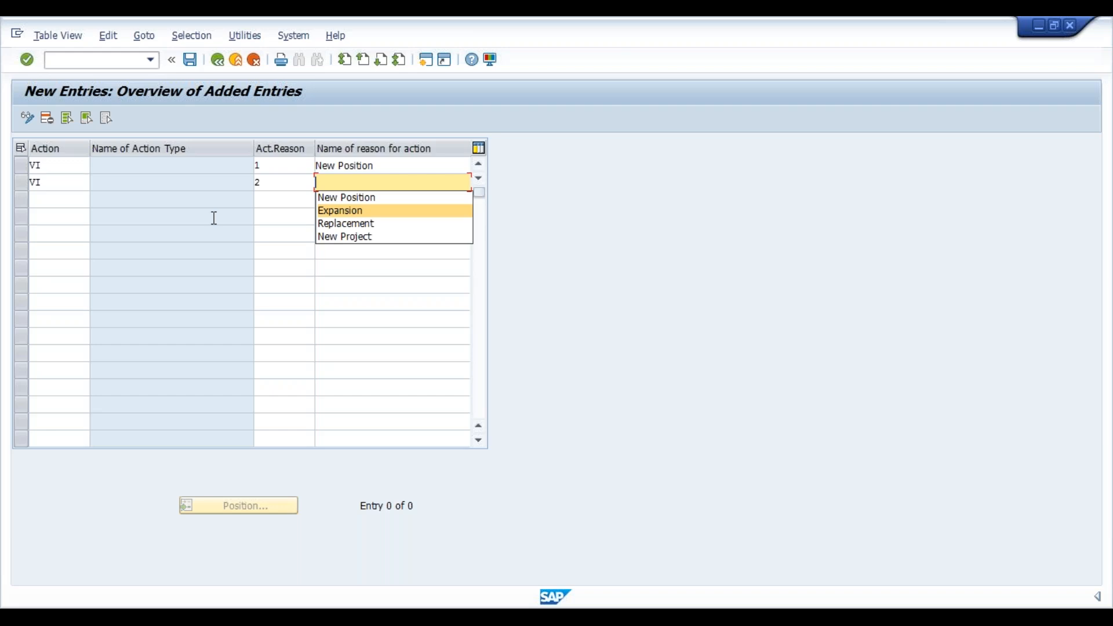
{"action": "key", "text": "Return"}
- Add a third VI entry with action reason 3 named Replacement
{"action": "key", "text": "Tab"}
{"action": "type", "text": "VI"}
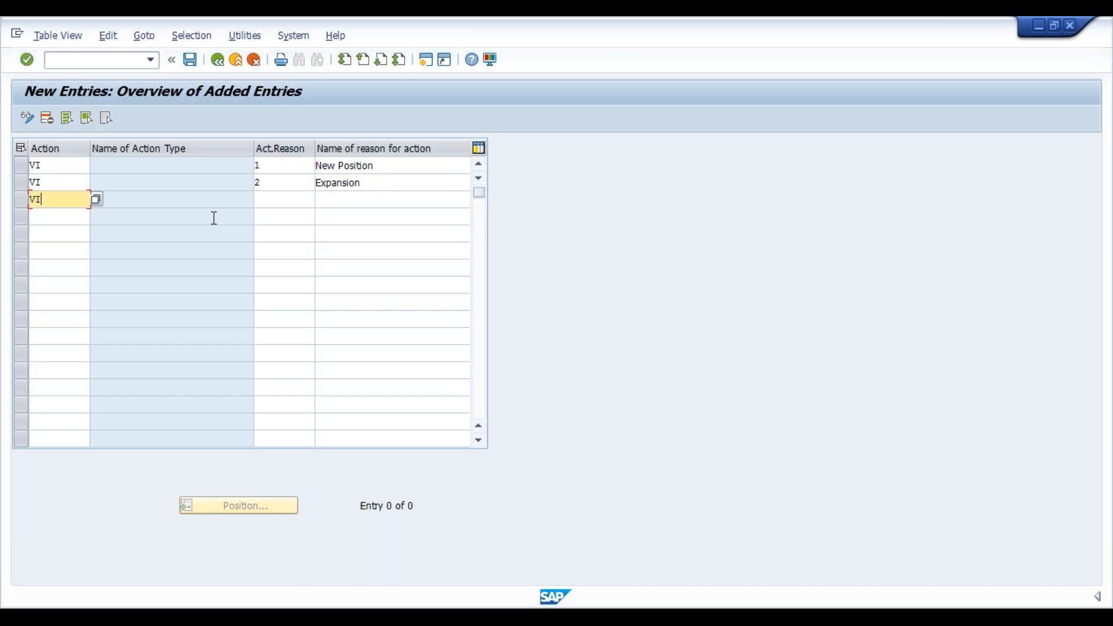
{"action": "key", "text": "Tab"}
{"action": "type", "text": "3"}
{"action": "key", "text": "Tab"}
{"action": "key", "text": "BackSpace"}
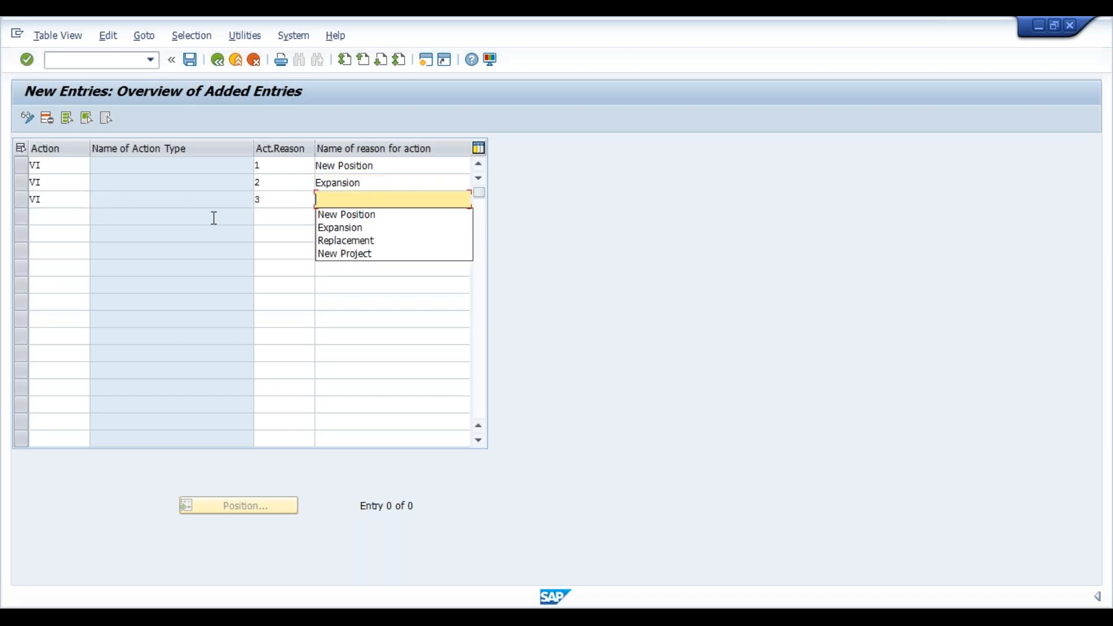
{"action": "key", "text": "Down"}
{"action": "key", "text": "Down"}
{"action": "key", "text": "Down"}
{"action": "key", "text": "Return"}
- Add a fourth VI entry and set its action reason to 4
{"action": "key", "text": "Tab"}
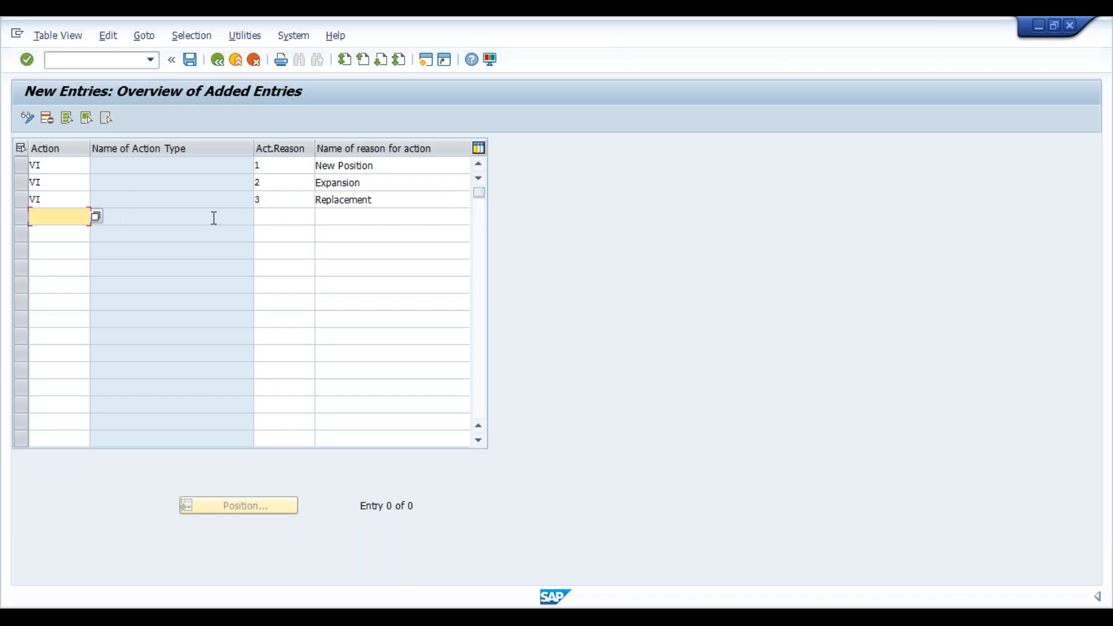
{"action": "type", "text": "VI"}
{"action": "key", "text": "Tab"}
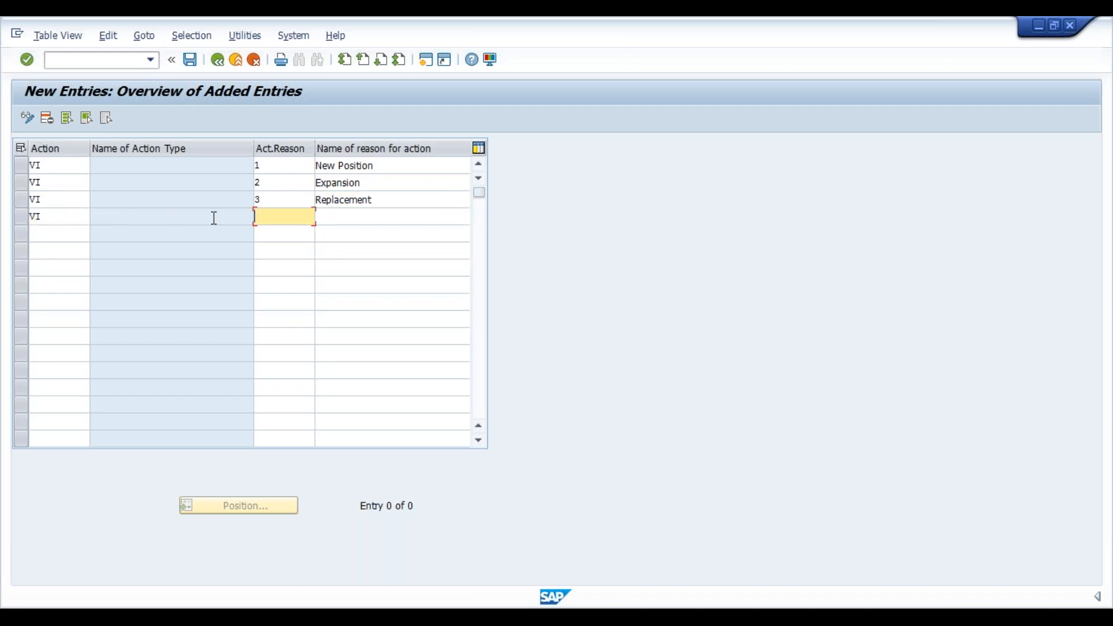
{"action": "type", "text": "4"}
{"action": "key", "text": "Tab"}
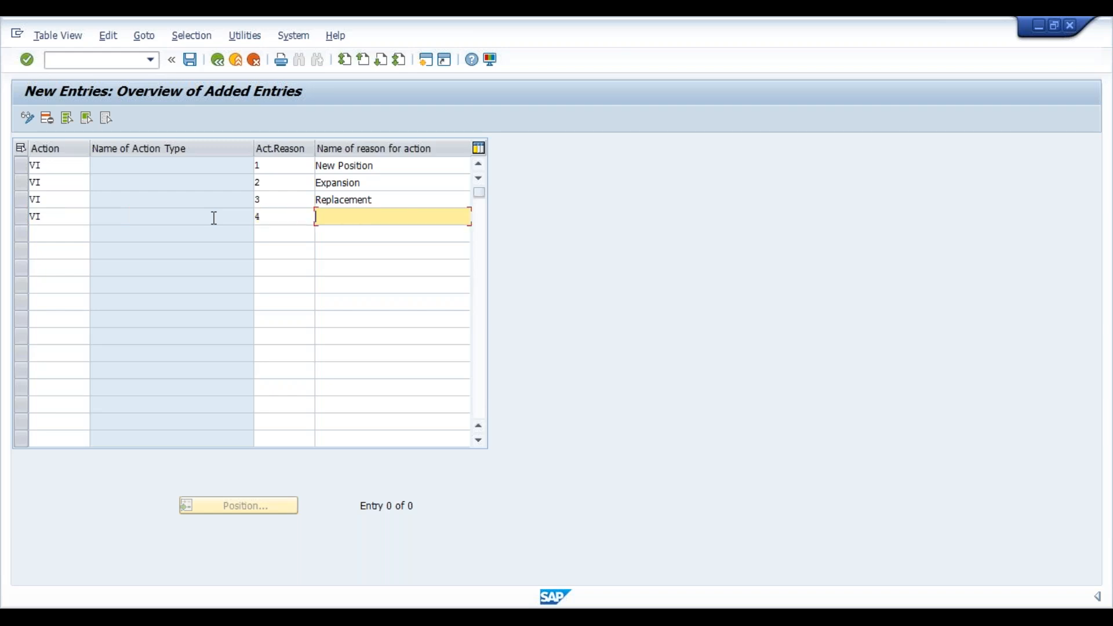
- Name action reason 4 New Project and confirm the four VI entries
{"action": "type", "text": "N"}
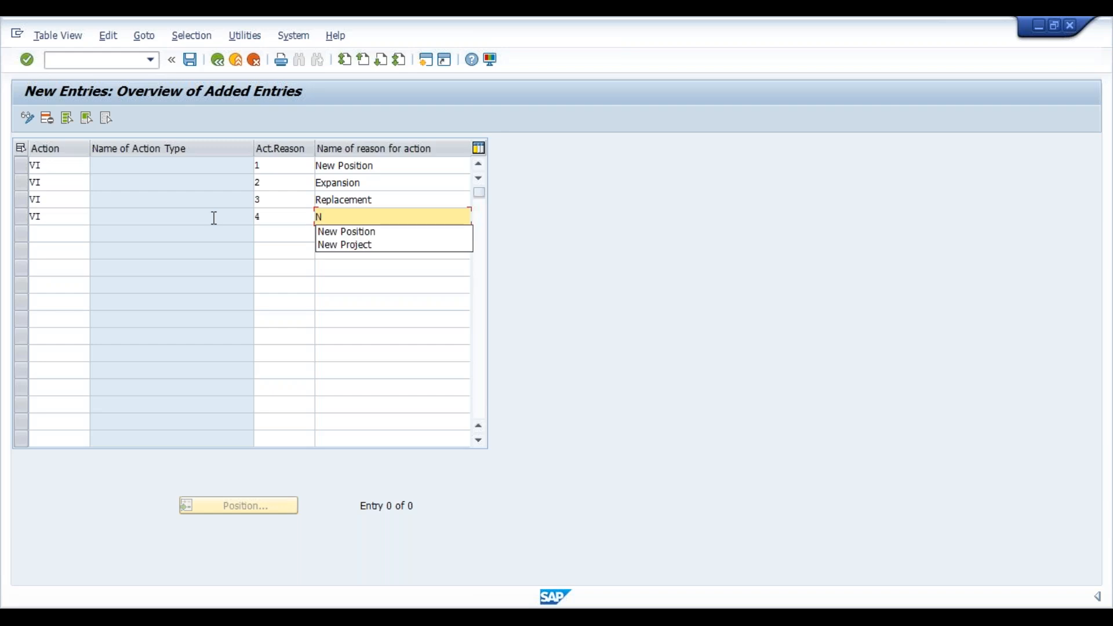
{"action": "key", "text": "Down"}
{"action": "key", "text": "Return"}
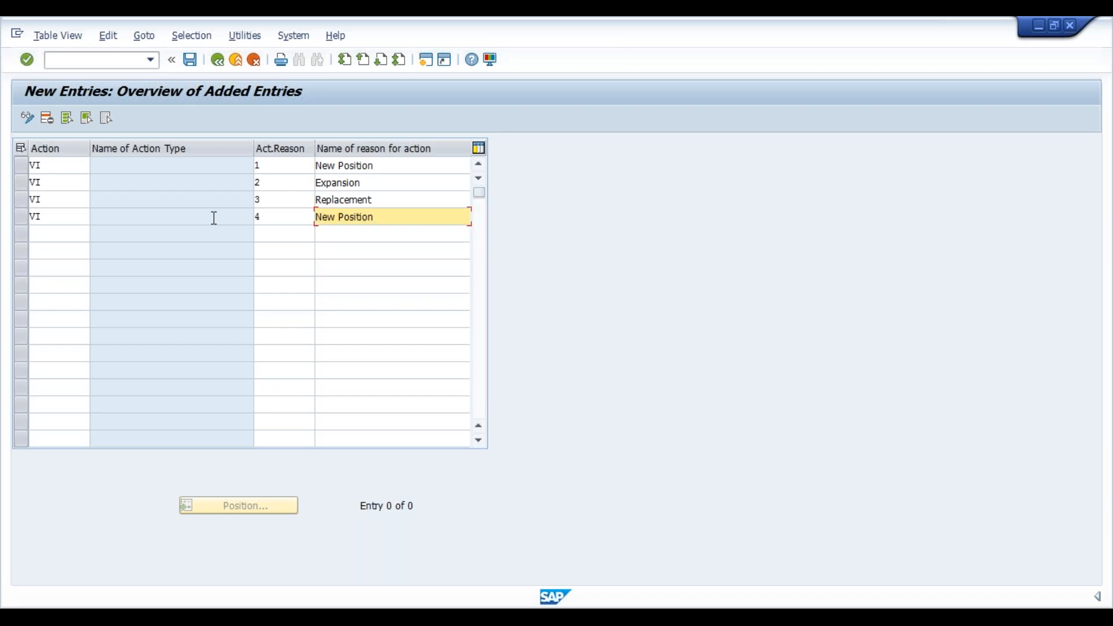
{"action": "key", "text": "BackSpace"}
{"action": "key", "text": "BackSpace"}
{"action": "key", "text": "BackSpace"}
{"action": "key", "text": "BackSpace"}
{"action": "key", "text": "BackSpace"}
{"action": "key", "text": "BackSpace"}
{"action": "key", "text": "BackSpace"}
{"action": "key", "text": "BackSpace"}
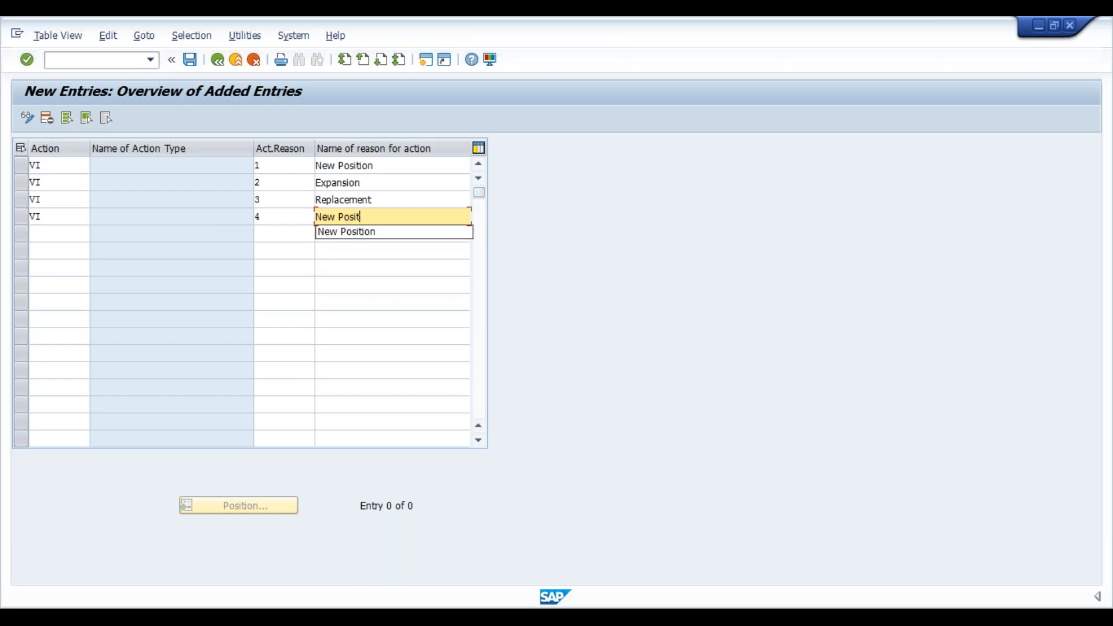
{"action": "key", "text": "BackSpace"}
{"action": "key", "text": "Down"}
{"action": "key", "text": "Down"}
{"action": "key", "text": "Return"}
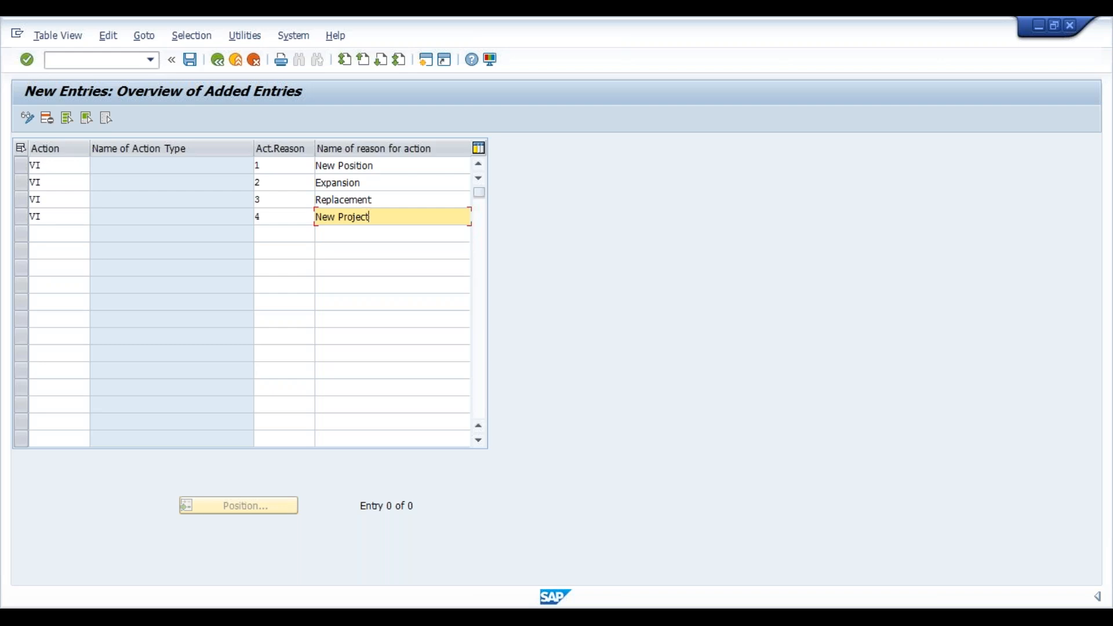
{"action": "key", "text": "Return"}
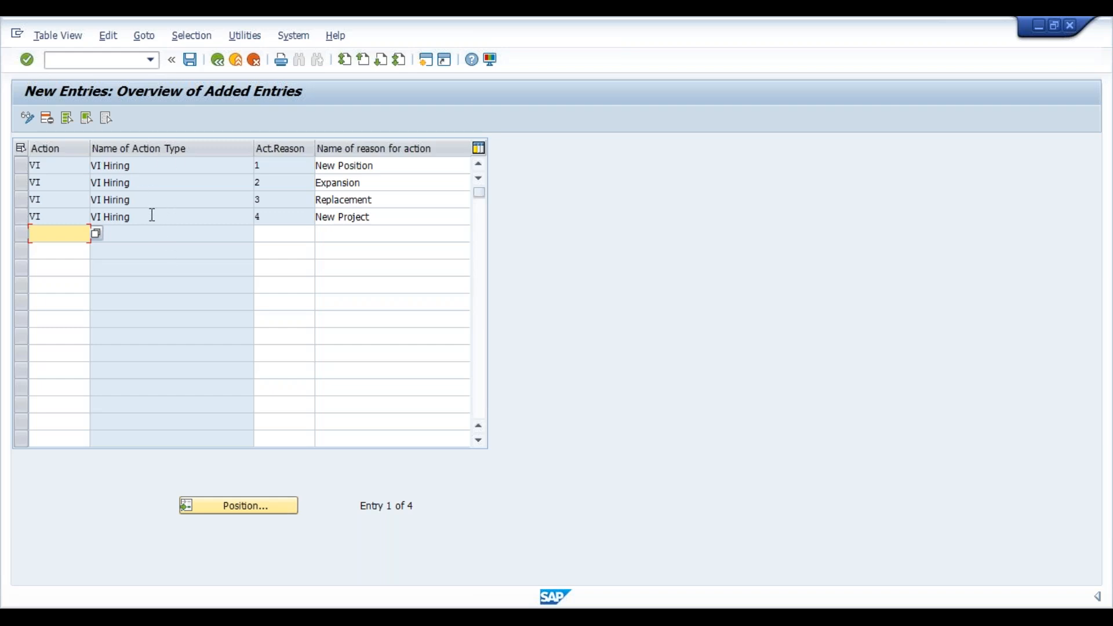
- Save the VI action reasons under the VI Industries customizing request and return to the implementation guide
{"action": "key", "text": "ctrl+s"}
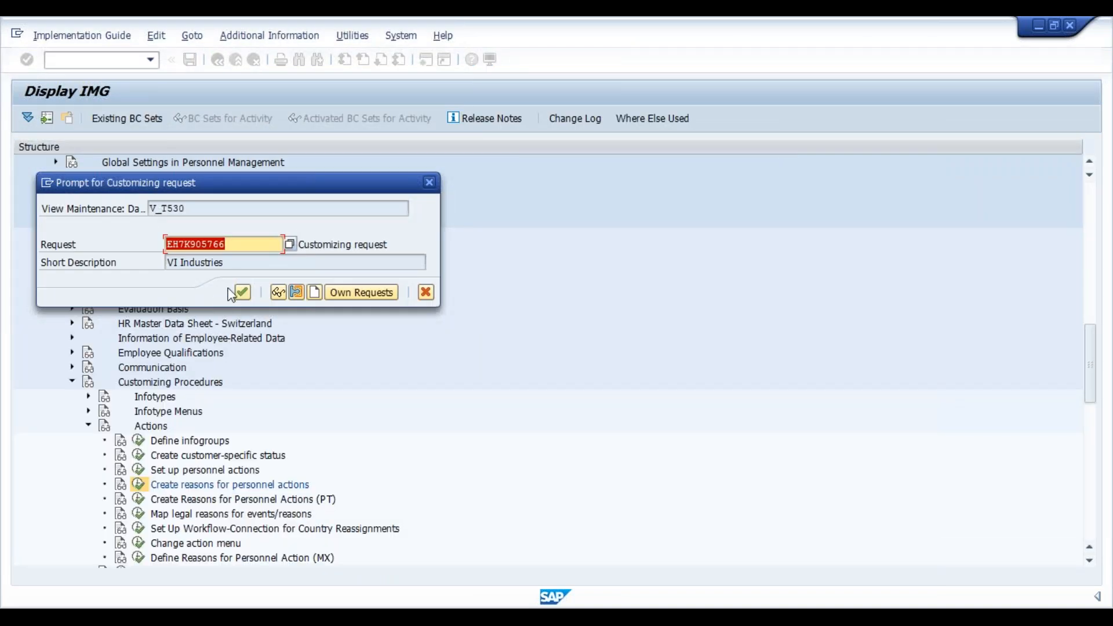
{"action": "left_click", "coordinate": [241, 295]}
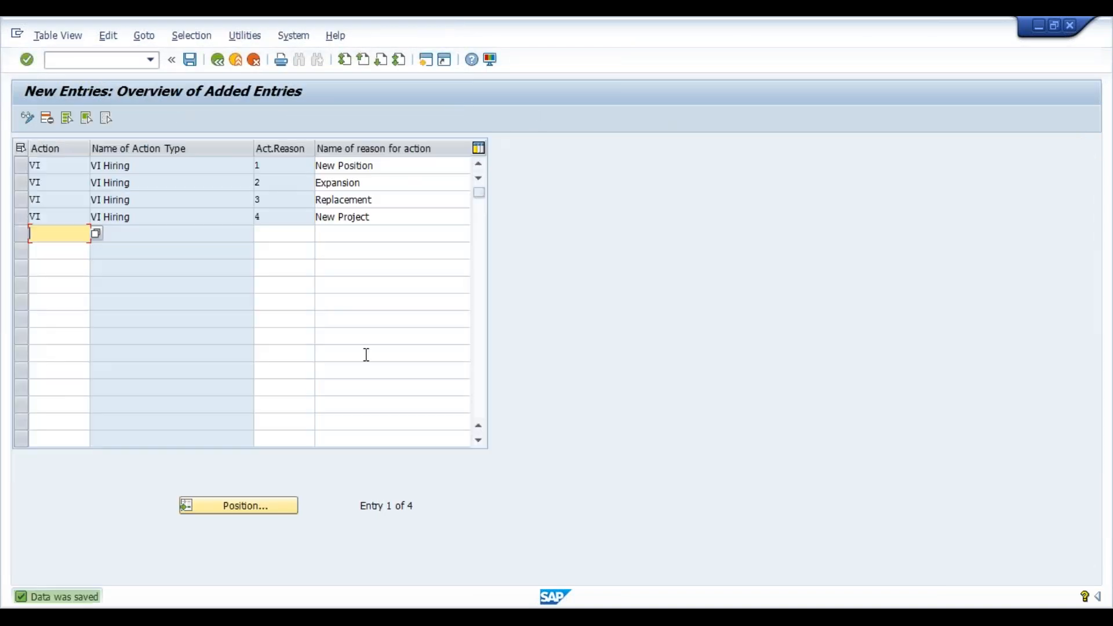
{"action": "left_click", "coordinate": [217, 61]}
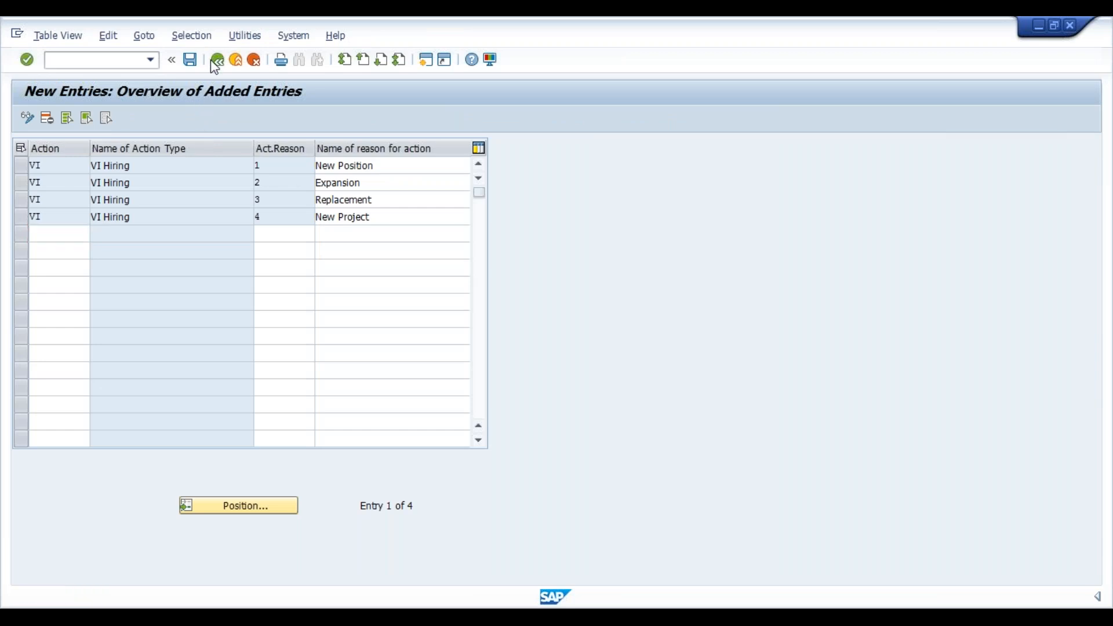
{"action": "left_click", "coordinate": [216, 60]}
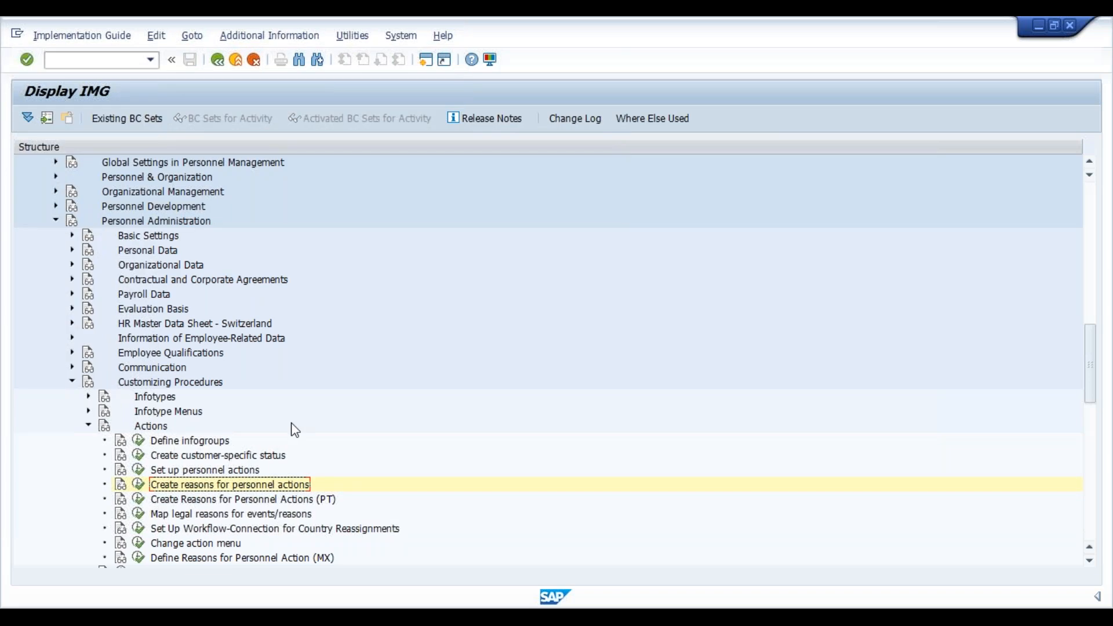
- Open the Action menu activity under Change action menu for menu 01 Actions
{"action": "left_click", "coordinate": [139, 545]}
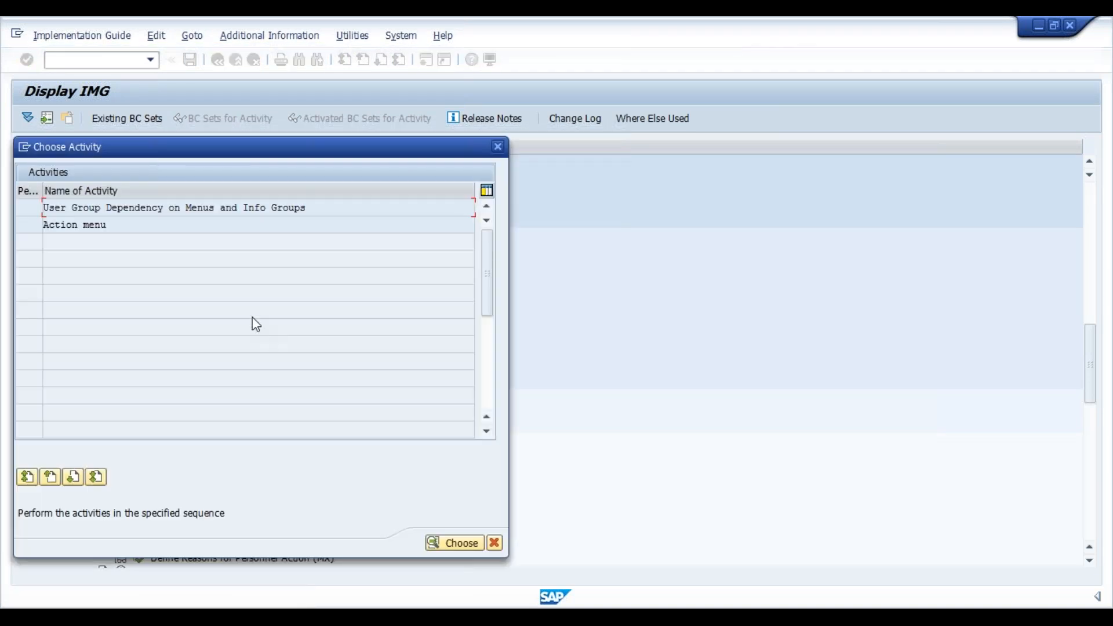
{"action": "double_click", "coordinate": [68, 231]}
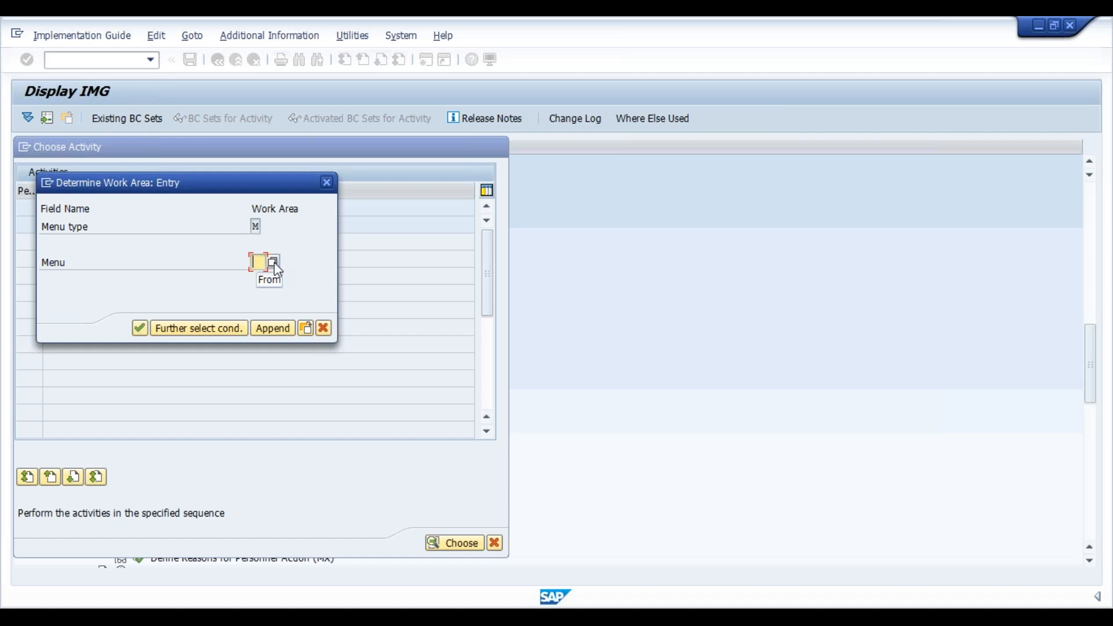
{"action": "key", "text": "F4"}
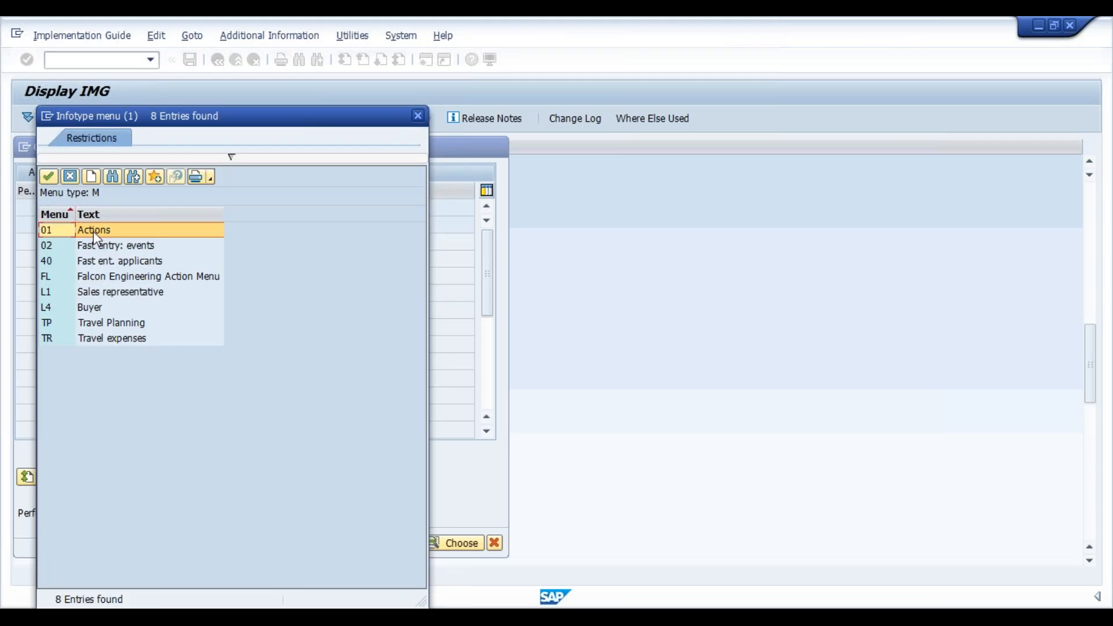
{"action": "double_click", "coordinate": [88, 232]}
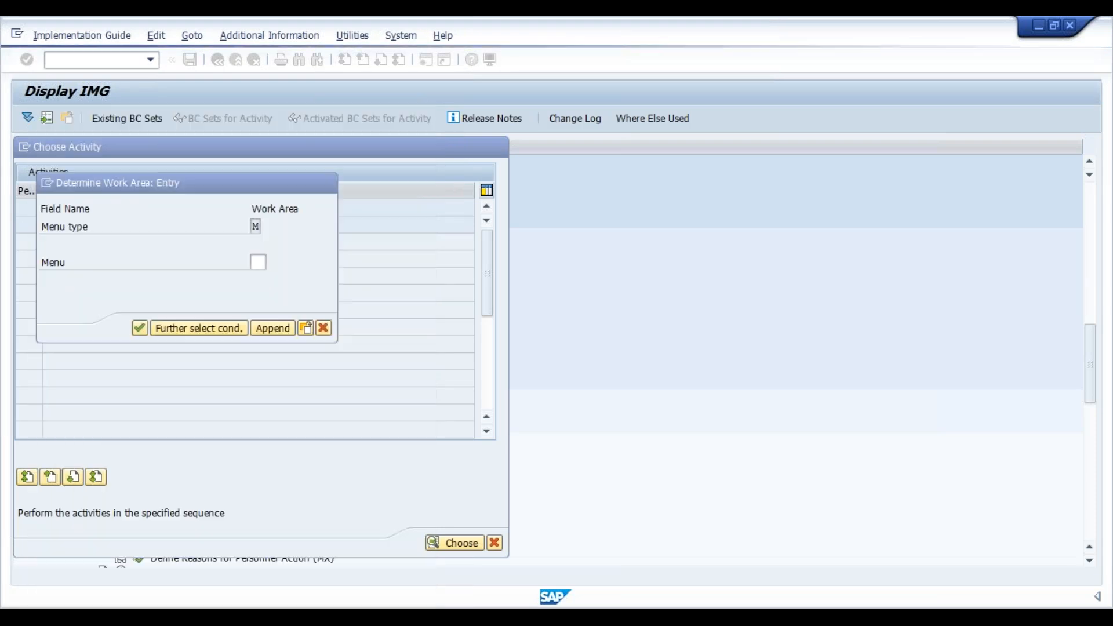
{"action": "left_click", "coordinate": [139, 329]}
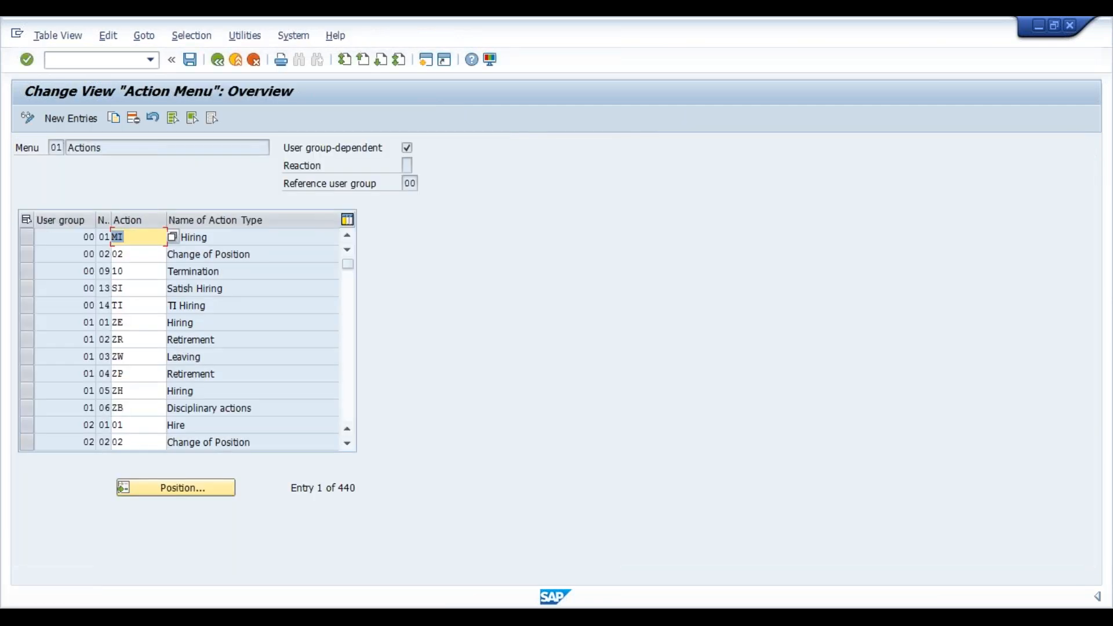
{"action": "left_click", "coordinate": [142, 248]}
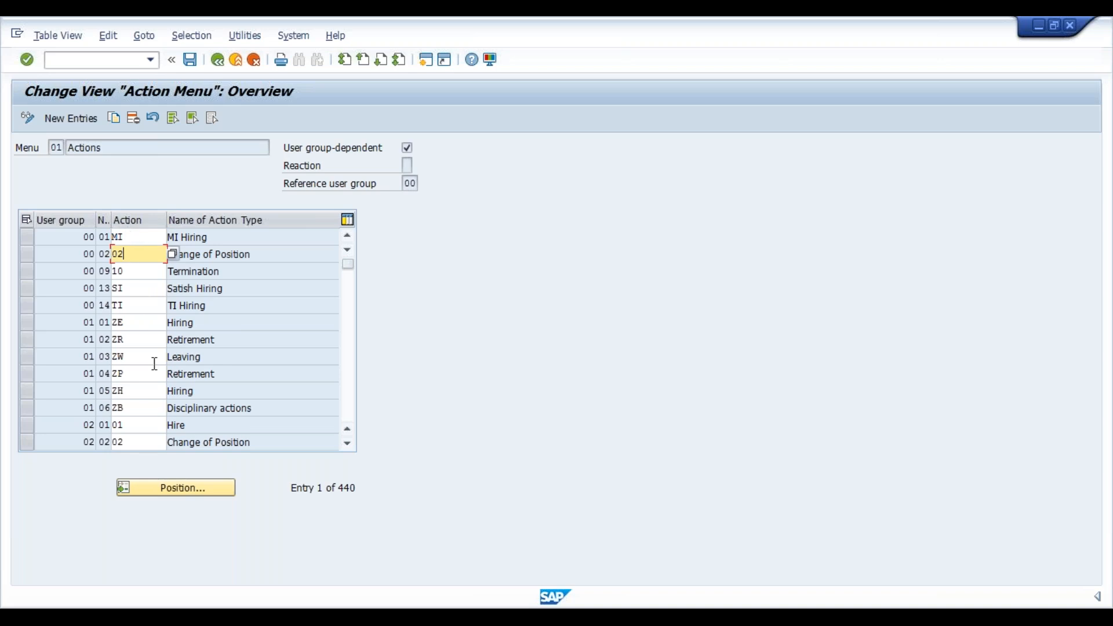
- Open transaction PA40 in a new session and check the first action type offered under Personnel Actions
{"action": "left_click", "coordinate": [427, 61]}
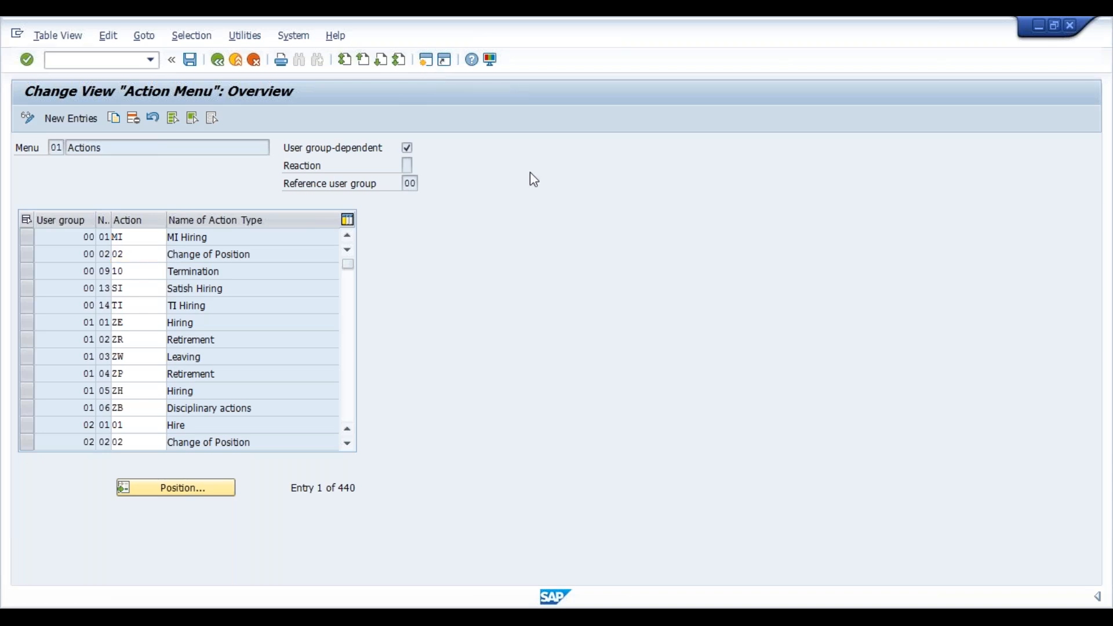
{"action": "type", "text": "pa"}
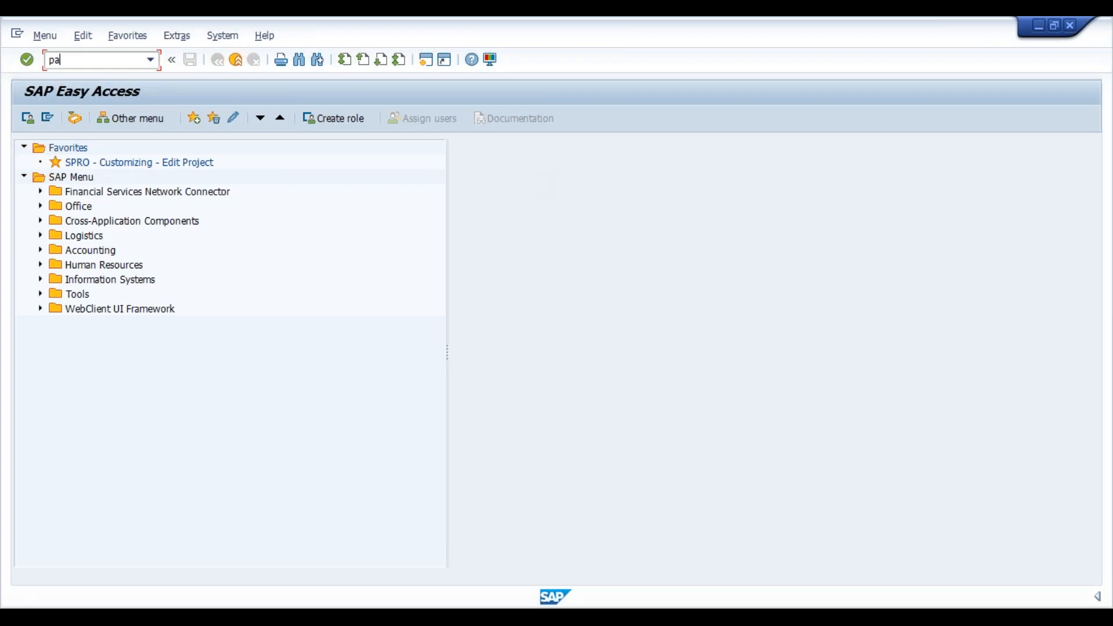
{"action": "type", "text": "40"}
{"action": "key", "text": "Return"}
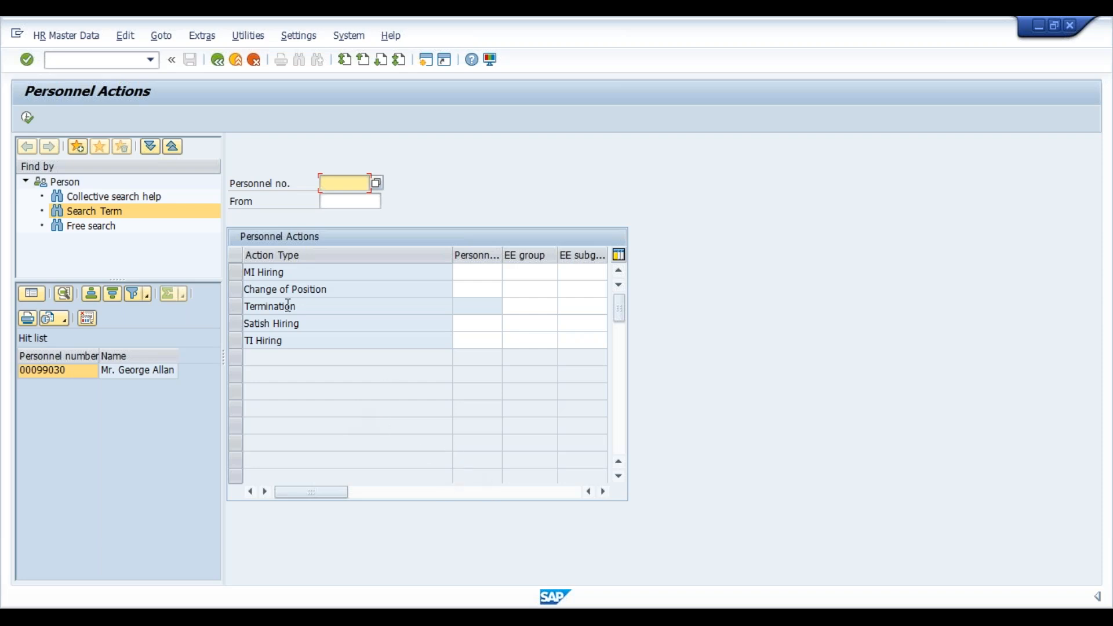
{"action": "double_click", "coordinate": [260, 273]}
{"action": "key", "text": "shift+Home"}
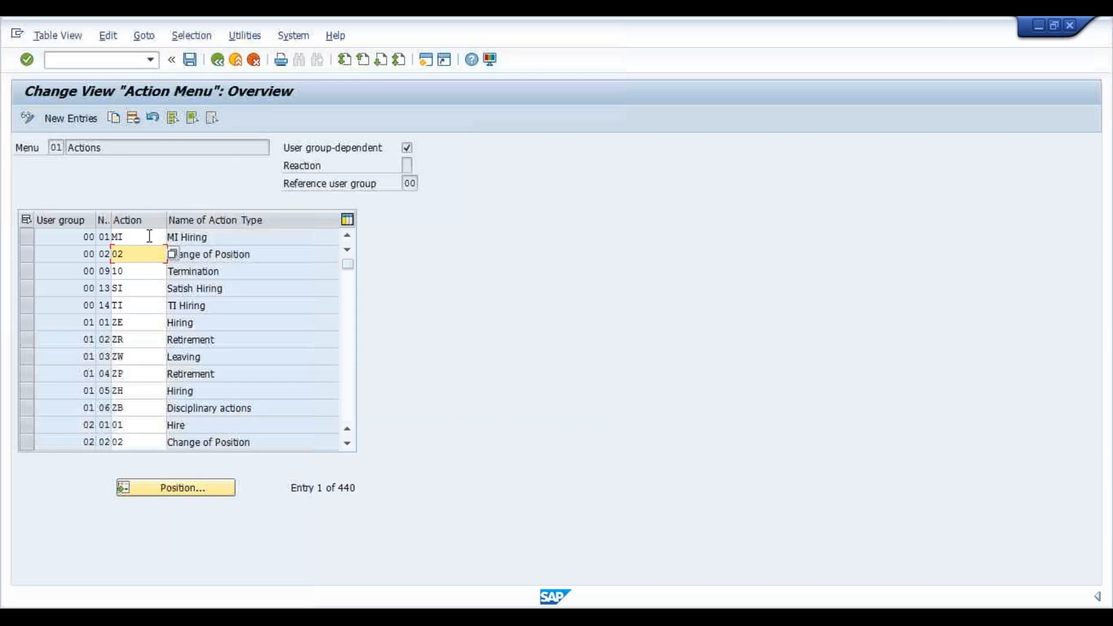
- Replace the action in row 01 of user group 00 in the action menu with VI (VI Hiring)
{"action": "left_click", "coordinate": [136, 236]}
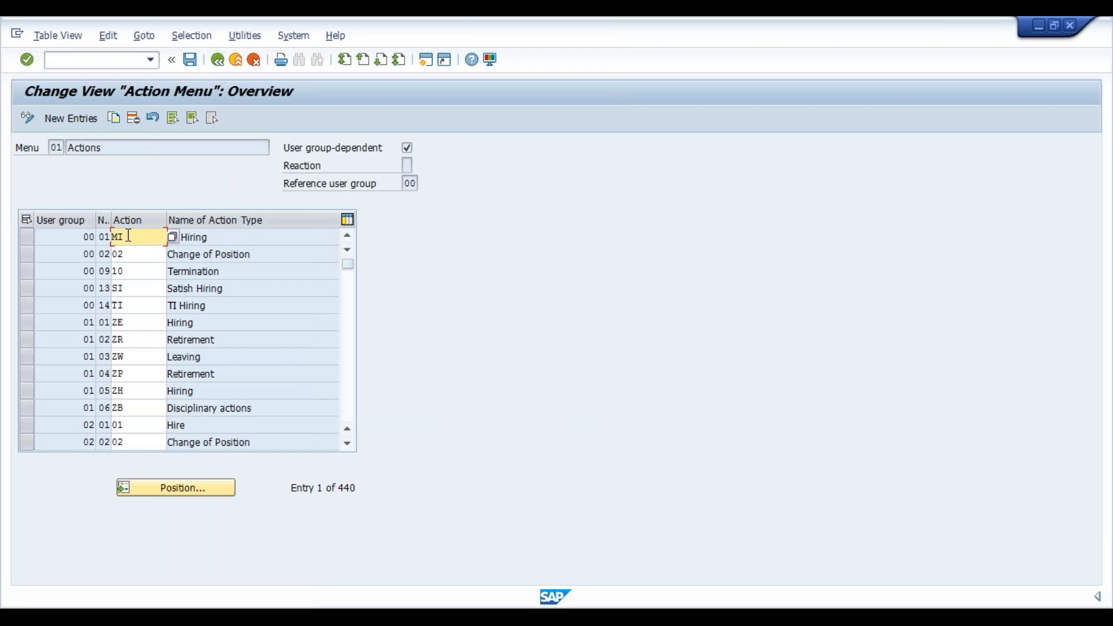
{"action": "left_click", "coordinate": [173, 238]}
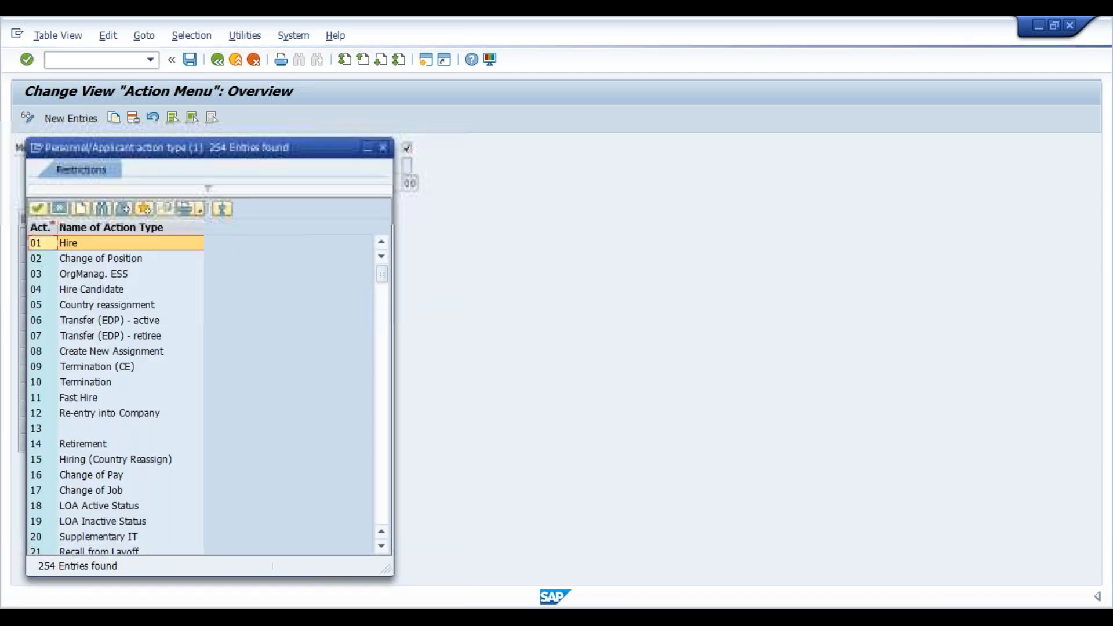
{"action": "left_click_drag", "start_coordinate": [381, 280], "coordinate": [382, 406]}
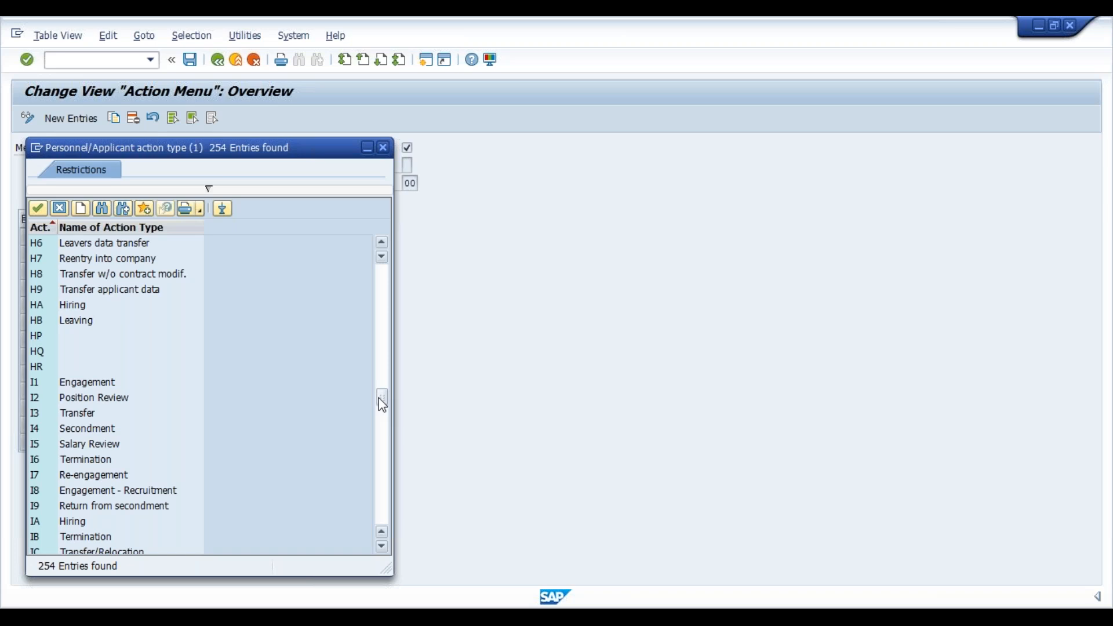
{"action": "scroll", "coordinate": [380, 423], "scroll_direction": "down", "scroll_amount": 10}
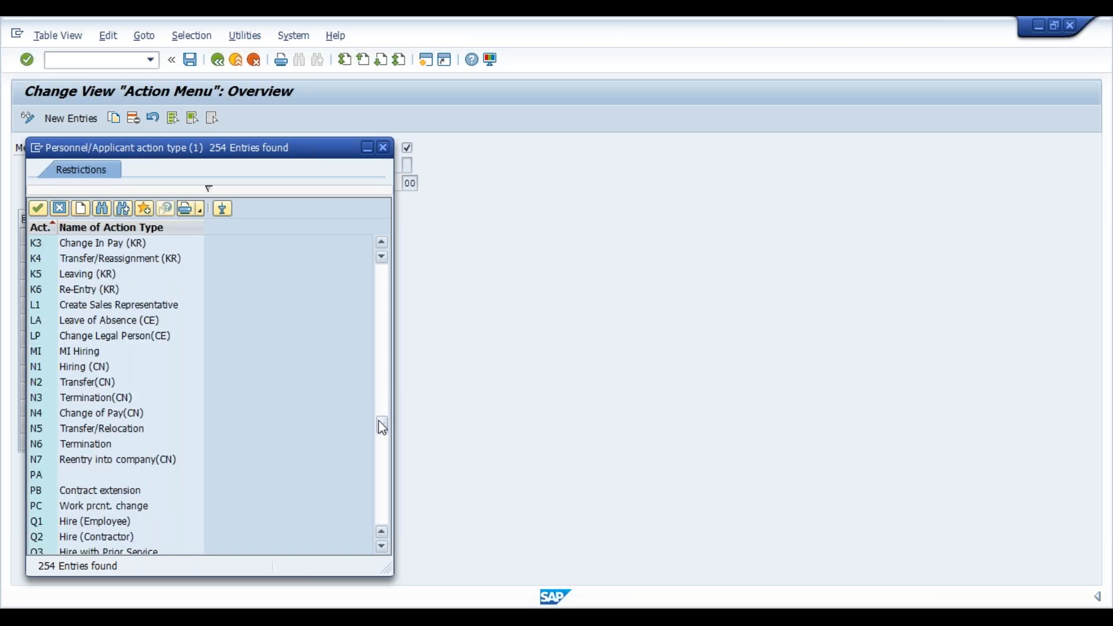
{"action": "scroll", "coordinate": [386, 474], "scroll_direction": "down", "scroll_amount": 10}
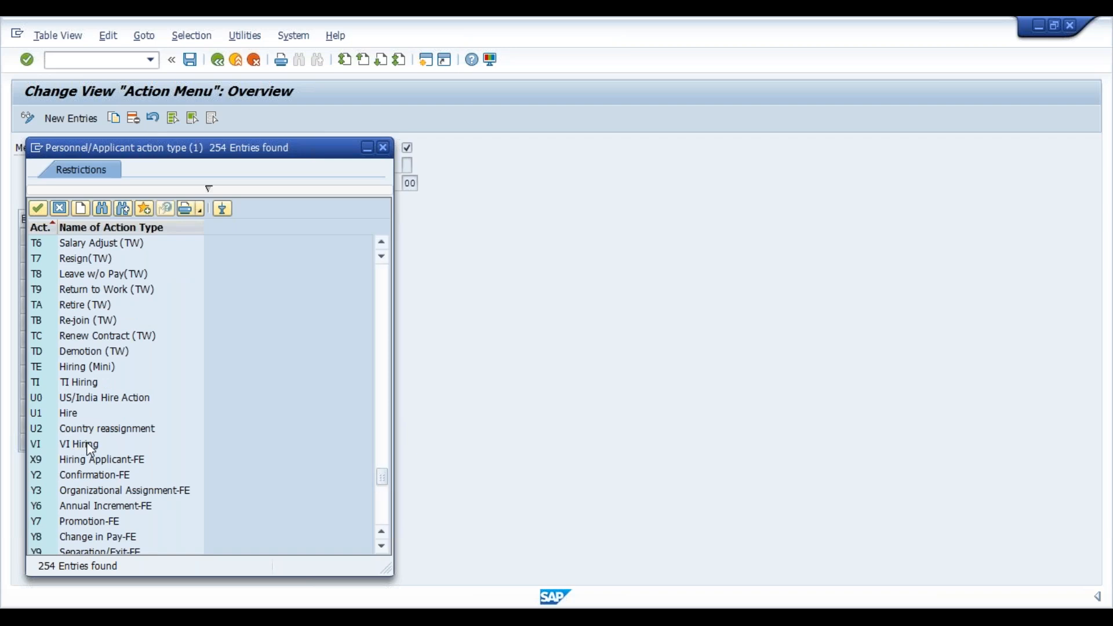
{"action": "double_click", "coordinate": [67, 450]}
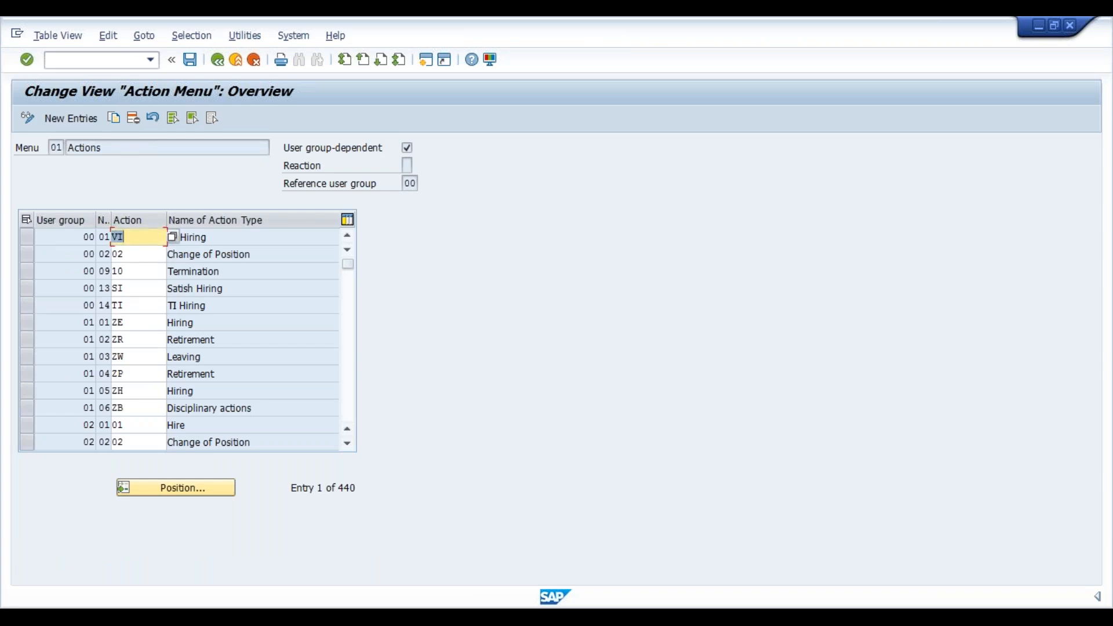
- Save the action menu change under the VI Industries customizing request
{"action": "key", "text": "Return"}
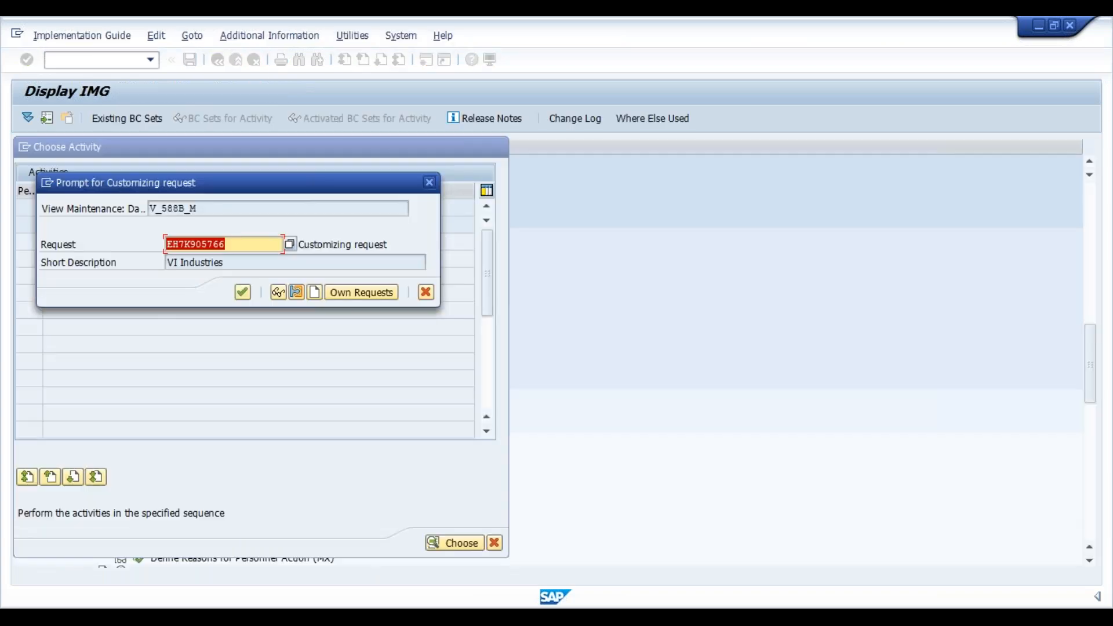
{"action": "left_click", "coordinate": [239, 299]}
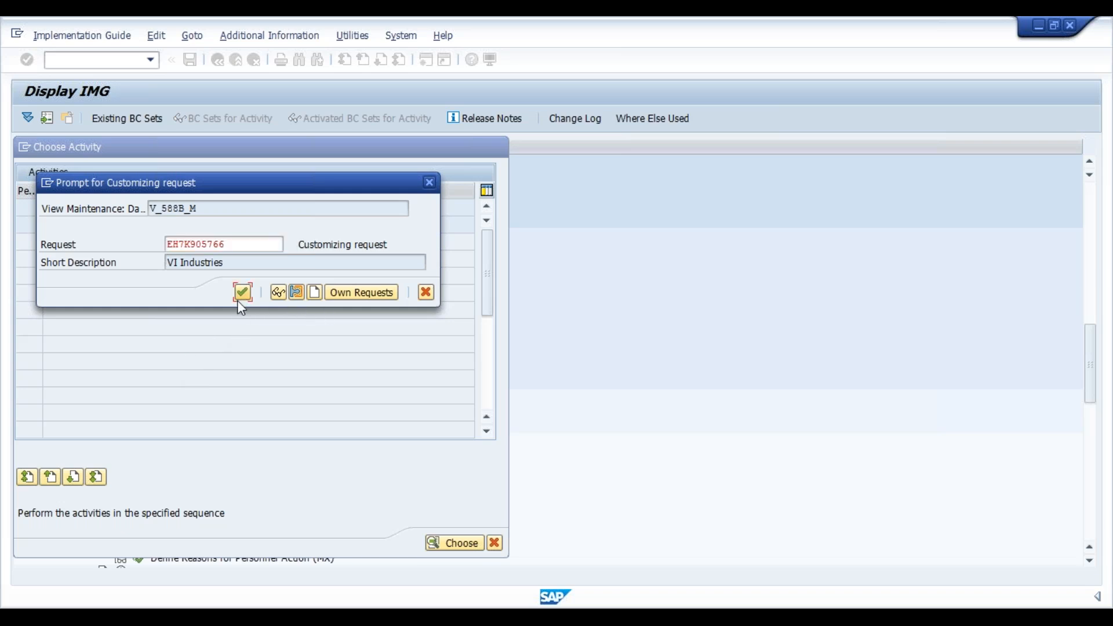
{"action": "left_click", "coordinate": [240, 297]}
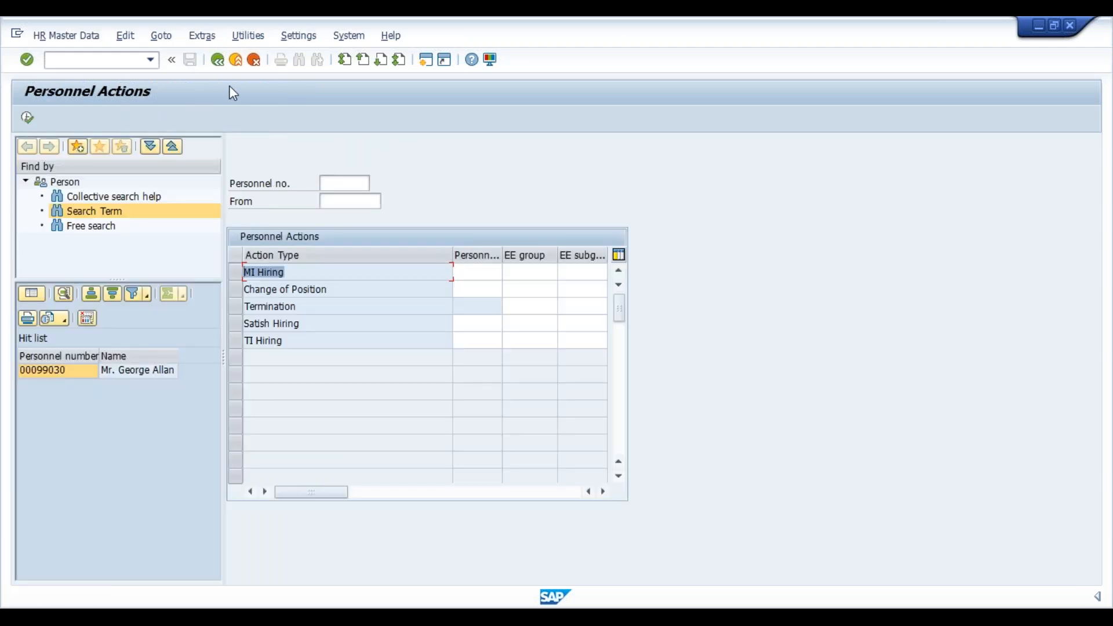
- Restart transaction PA40 and check the first action type in the Personnel Actions list
{"action": "left_click", "coordinate": [219, 67]}
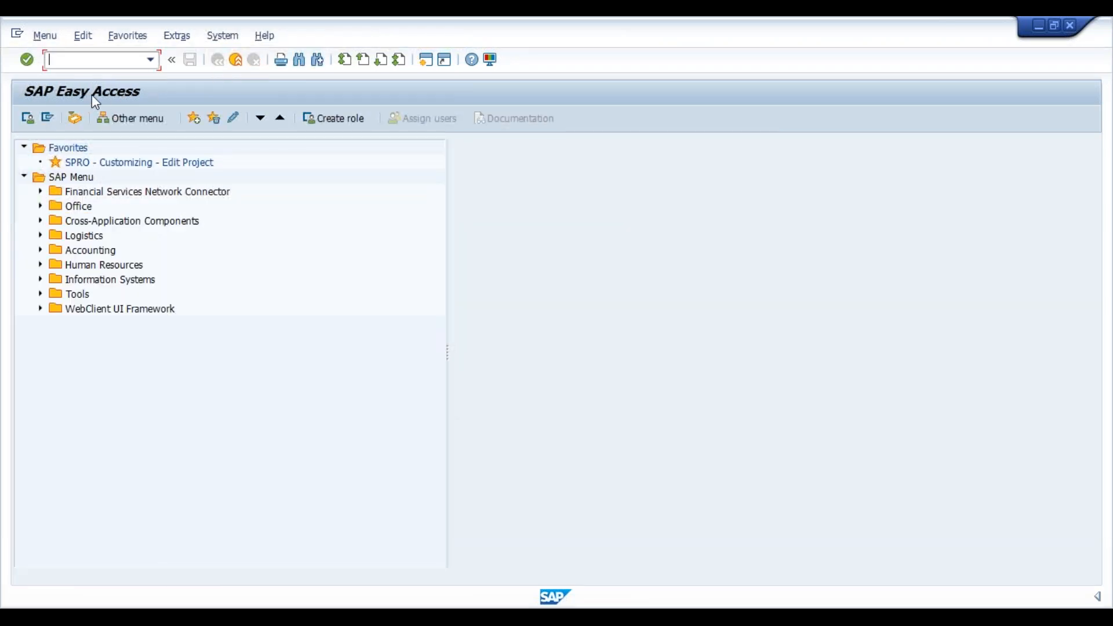
{"action": "type", "text": "pa40"}
{"action": "key", "text": "Return"}
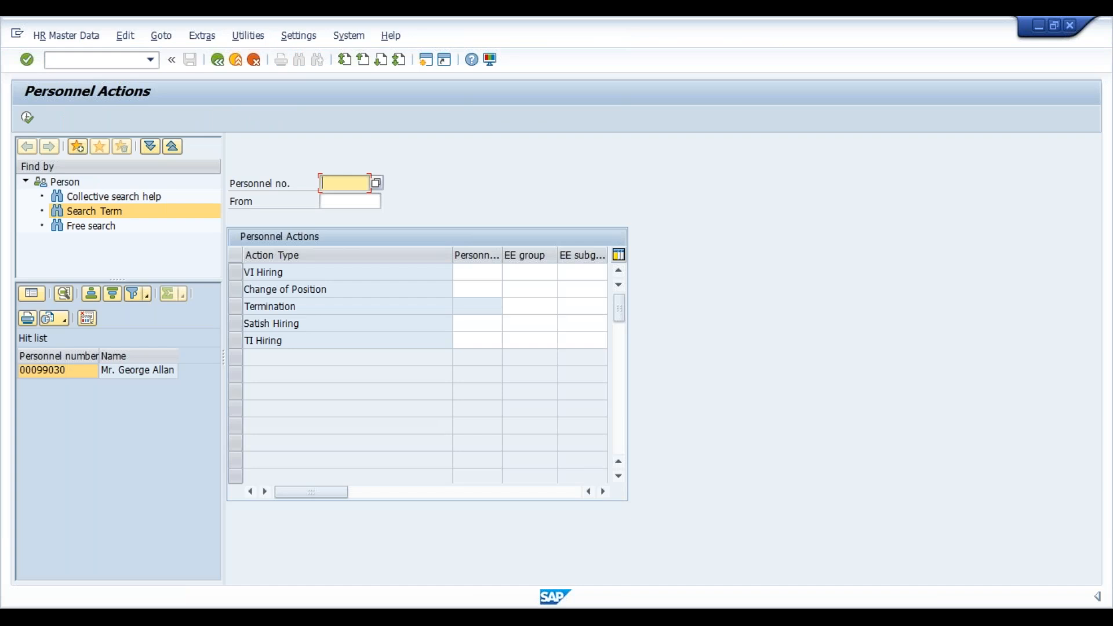
{"action": "left_click", "coordinate": [287, 273]}
{"action": "left_click_drag", "start_coordinate": [287, 273], "coordinate": [242, 272]}
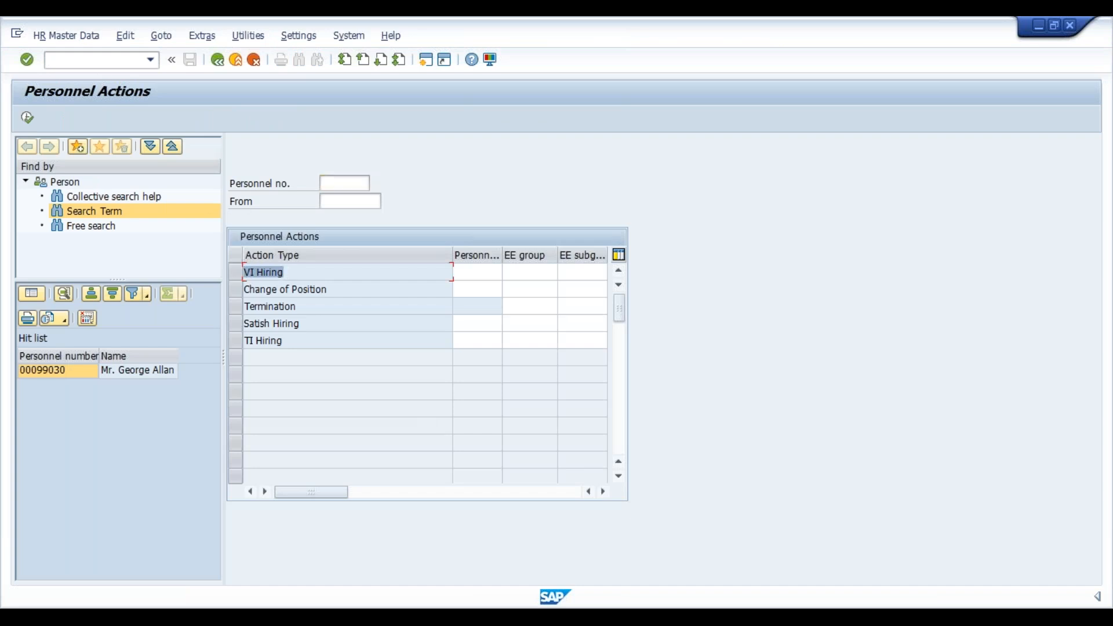
{"action": "left_click", "coordinate": [292, 272]}
{"action": "left_click_drag", "start_coordinate": [291, 272], "coordinate": [243, 273]}
- Switch back to the Action Menu session, leave the view and return to the implementation guide
{"action": "left_click", "coordinate": [502, 616]}
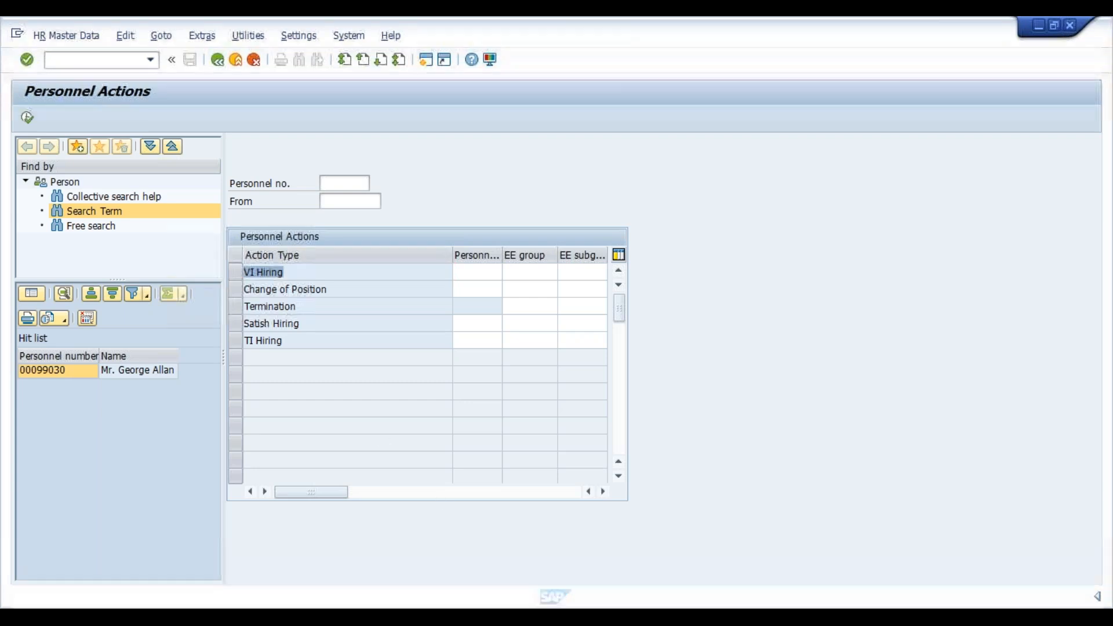
{"action": "left_click", "coordinate": [502, 562]}
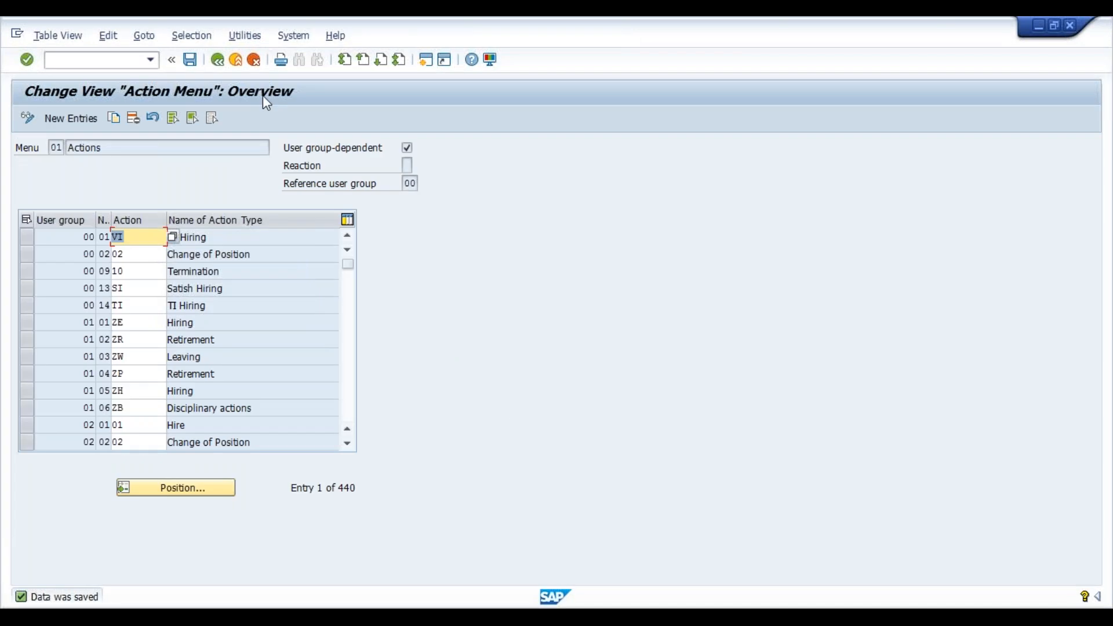
{"action": "left_click", "coordinate": [217, 61]}
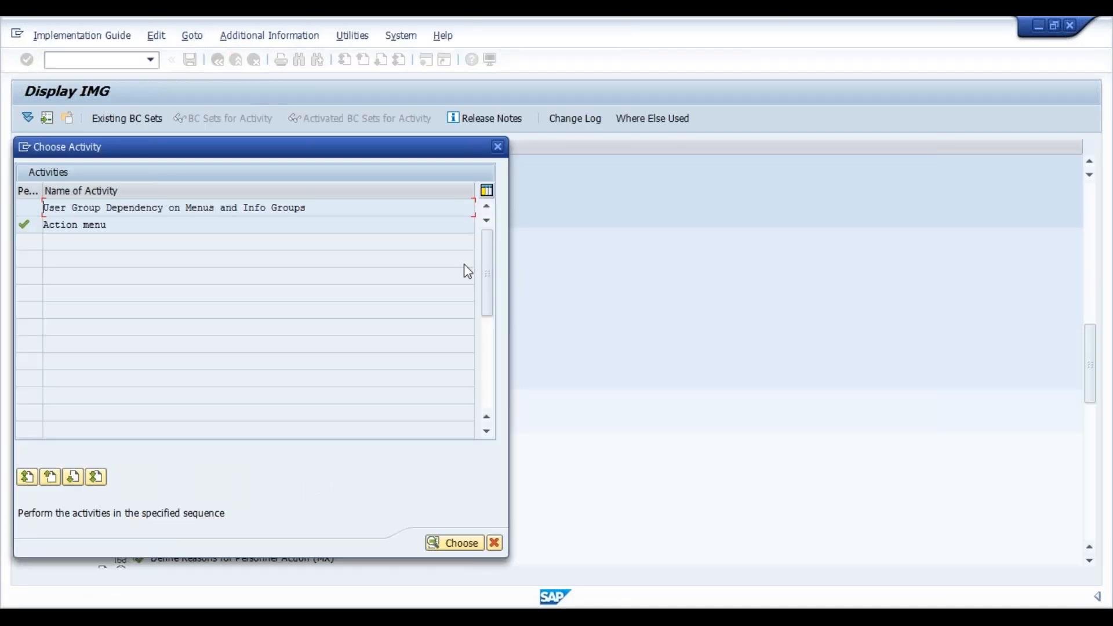
{"action": "left_click", "coordinate": [497, 147]}
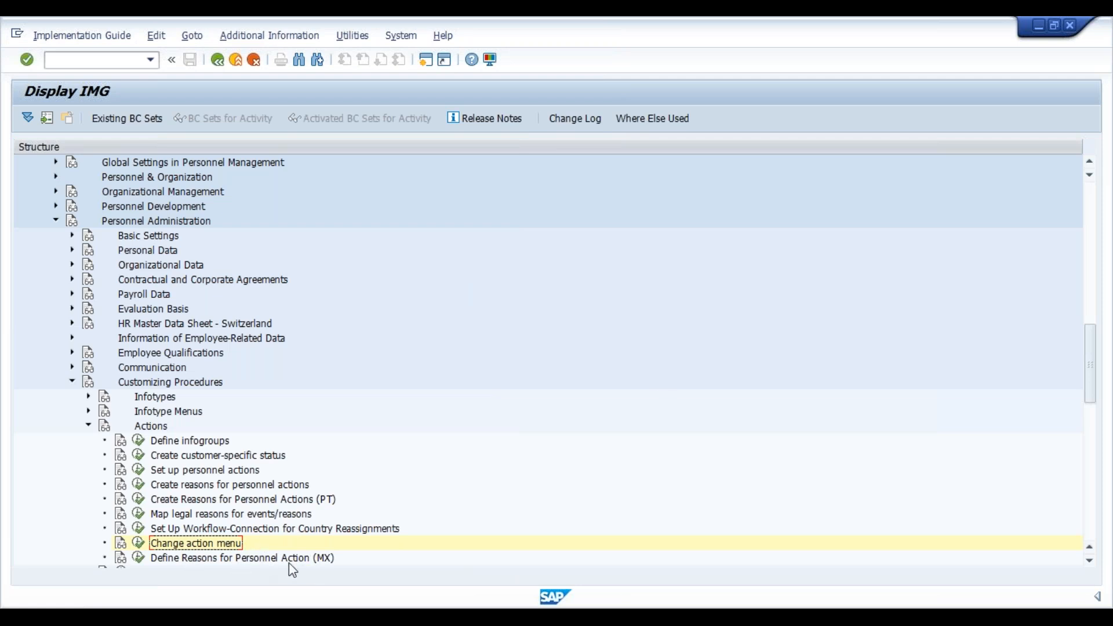
- Start new entries in Define Reasons for Personnel Action (MX) and choose VI as the first row's action
{"action": "left_click", "coordinate": [138, 558]}
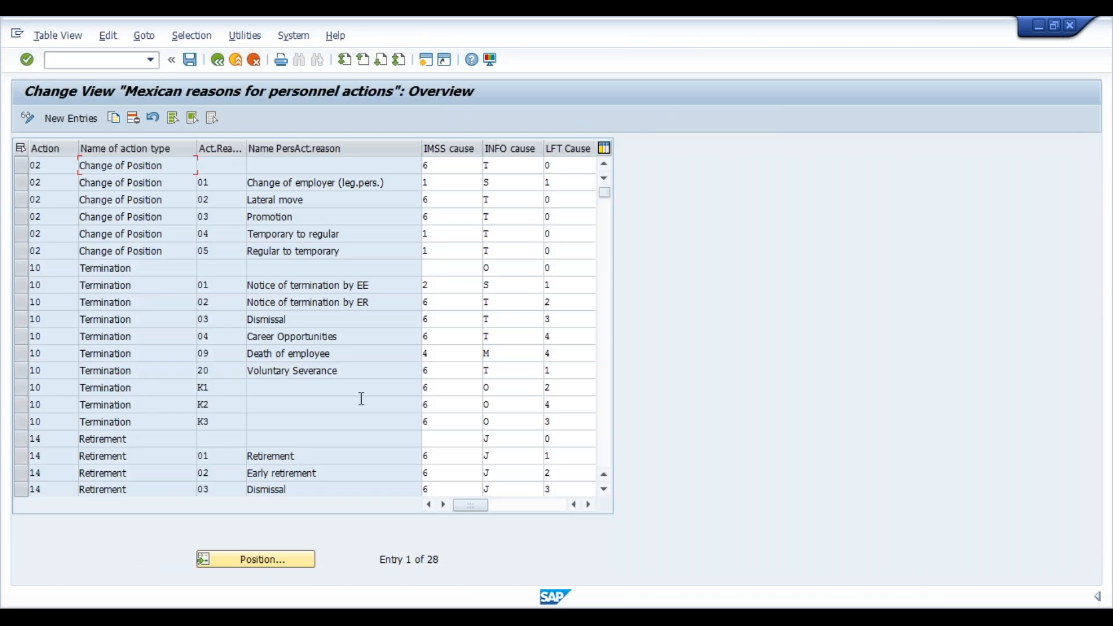
{"action": "left_click", "coordinate": [56, 123]}
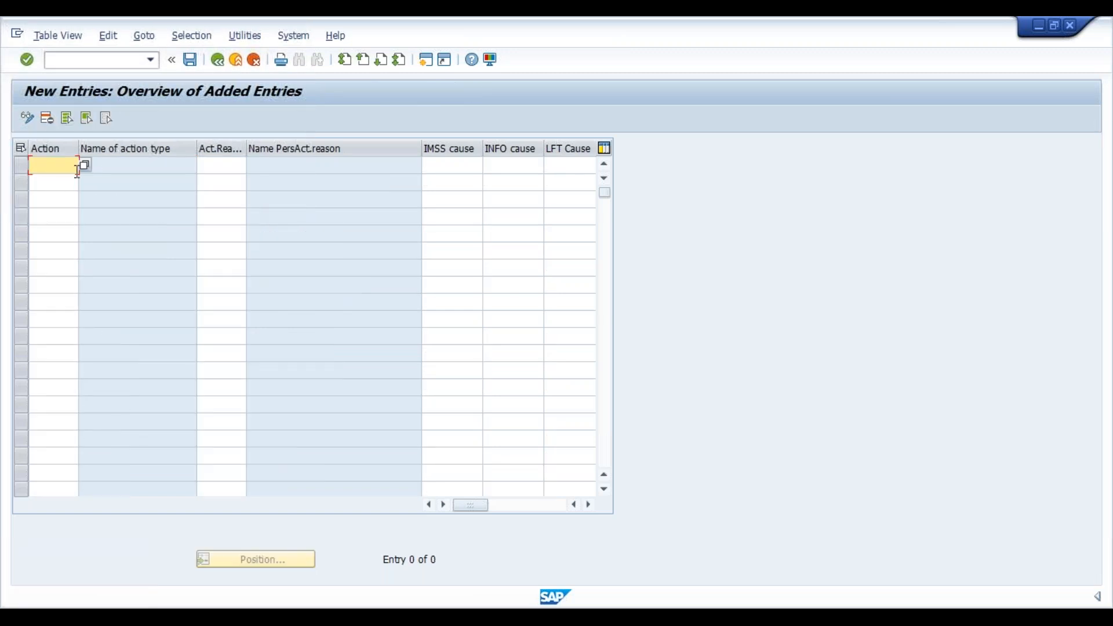
{"action": "left_click", "coordinate": [86, 166]}
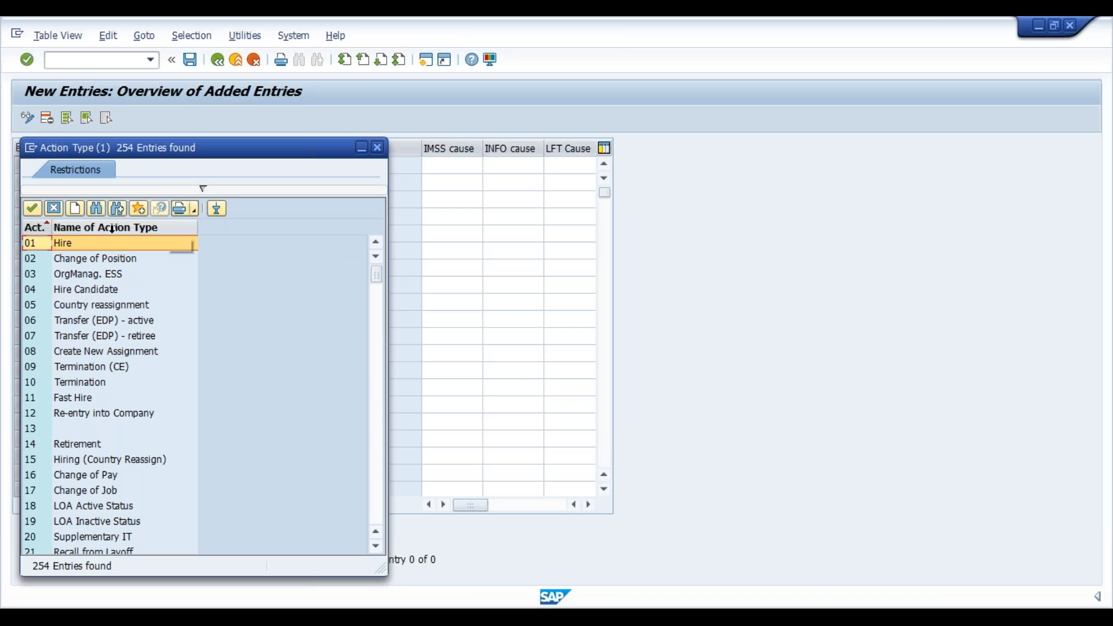
{"action": "left_click", "coordinate": [97, 210]}
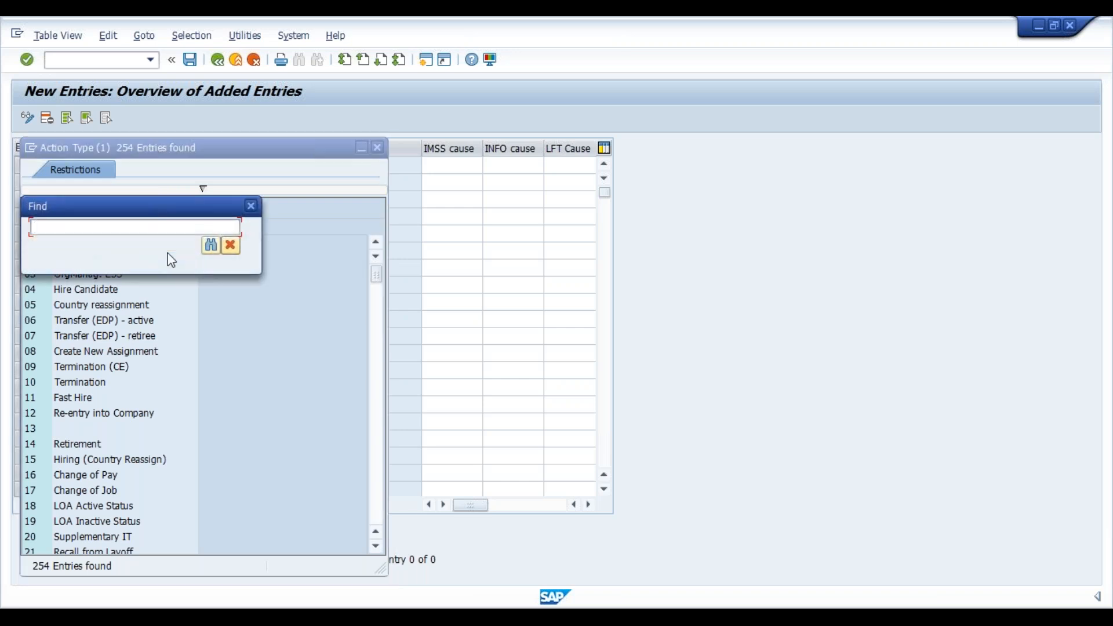
{"action": "type", "text": "40"}
{"action": "key", "text": "Return"}
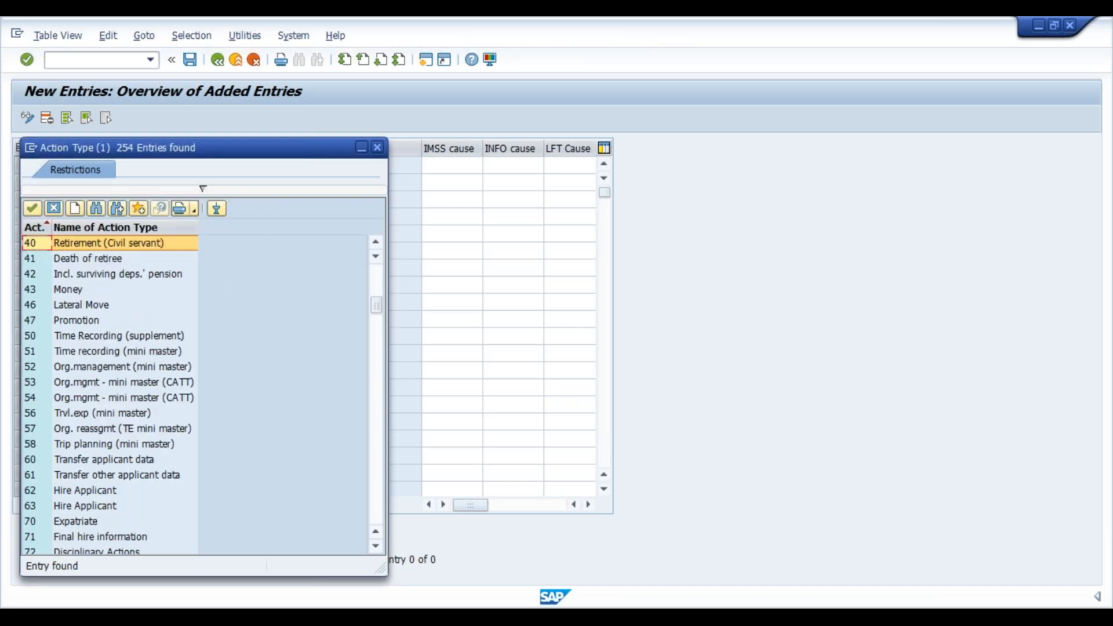
{"action": "left_click_drag", "start_coordinate": [376, 307], "coordinate": [377, 548]}
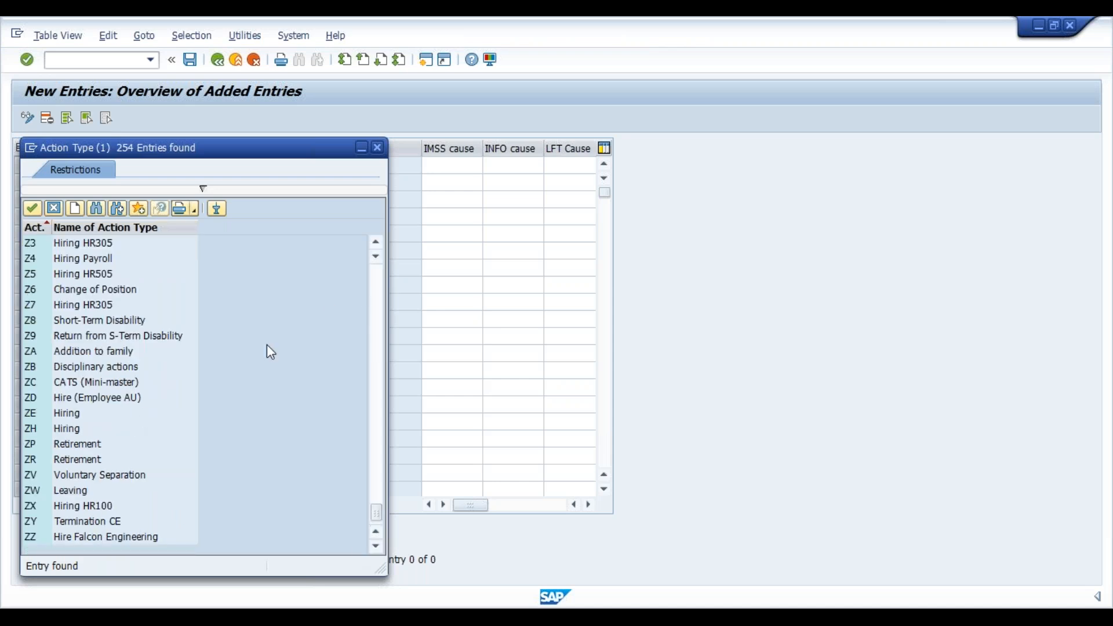
{"action": "left_click_drag", "start_coordinate": [371, 242], "coordinate": [372, 242]}
{"action": "double_click", "coordinate": [66, 319]}
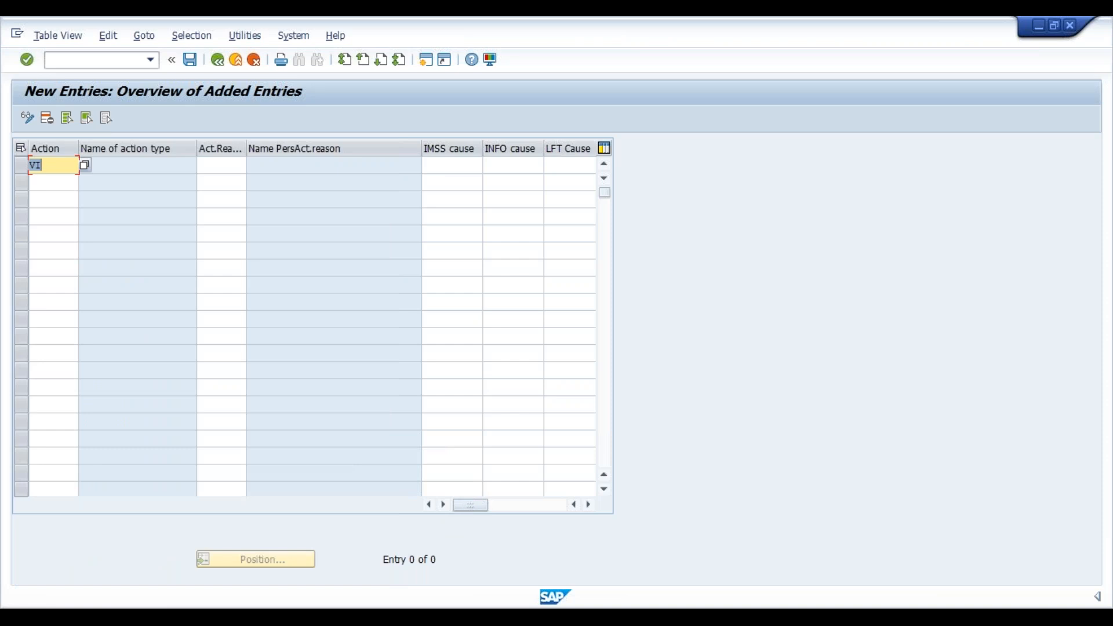
- Set the first VI row's action reason to 1 and add a second row with action VI and reason 2
{"action": "left_click", "coordinate": [221, 166]}
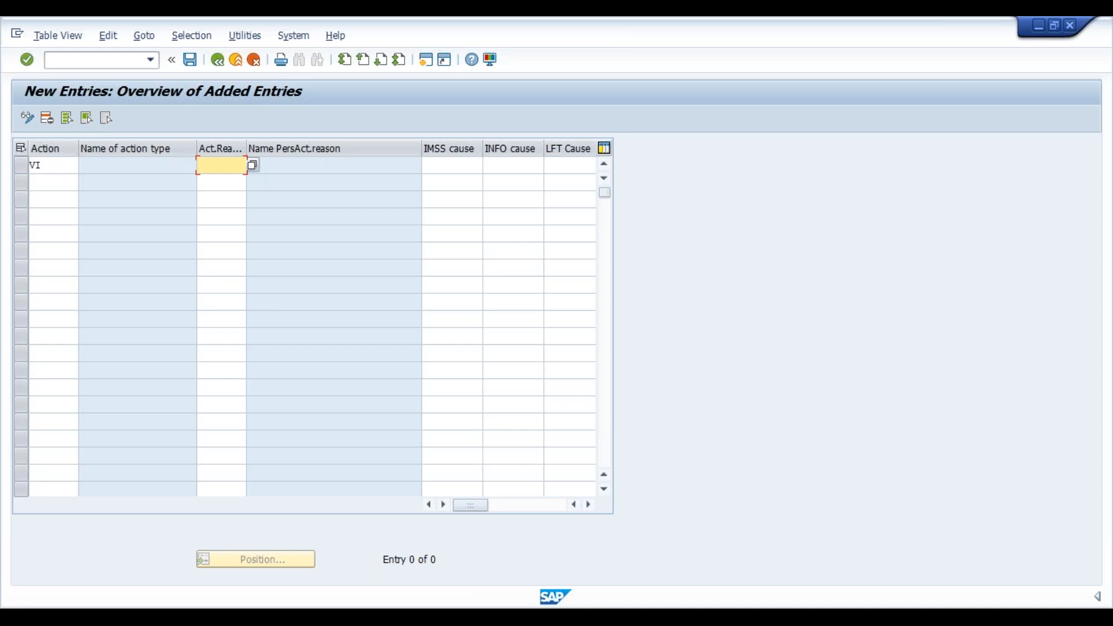
{"action": "type", "text": "1"}
{"action": "left_click", "coordinate": [63, 182]}
{"action": "type", "text": "VI"}
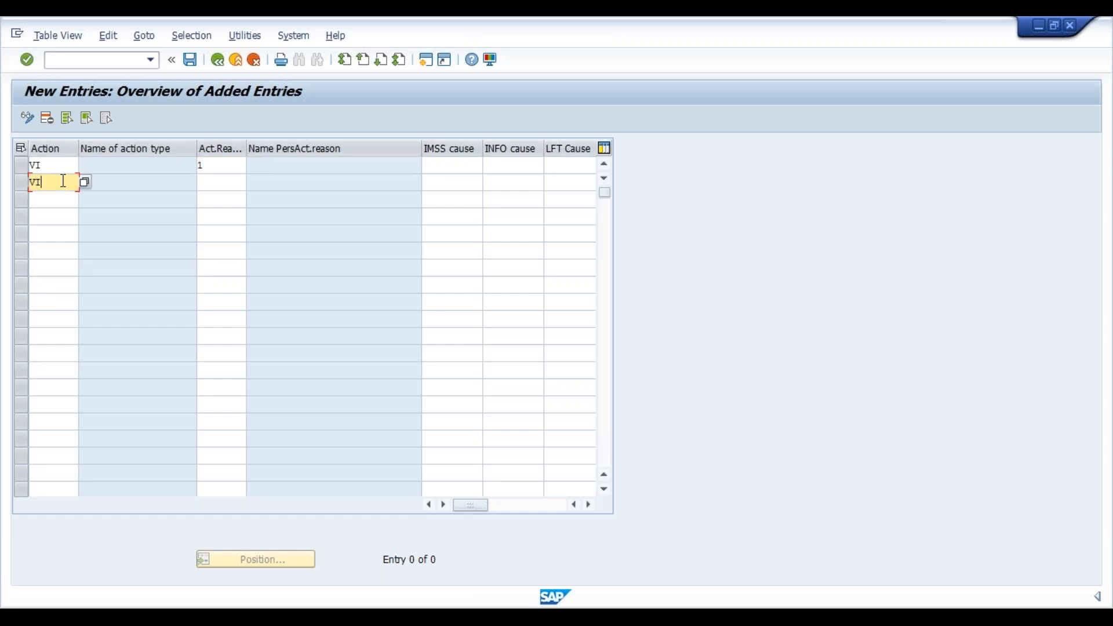
{"action": "key", "text": "Tab"}
{"action": "type", "text": "2"}
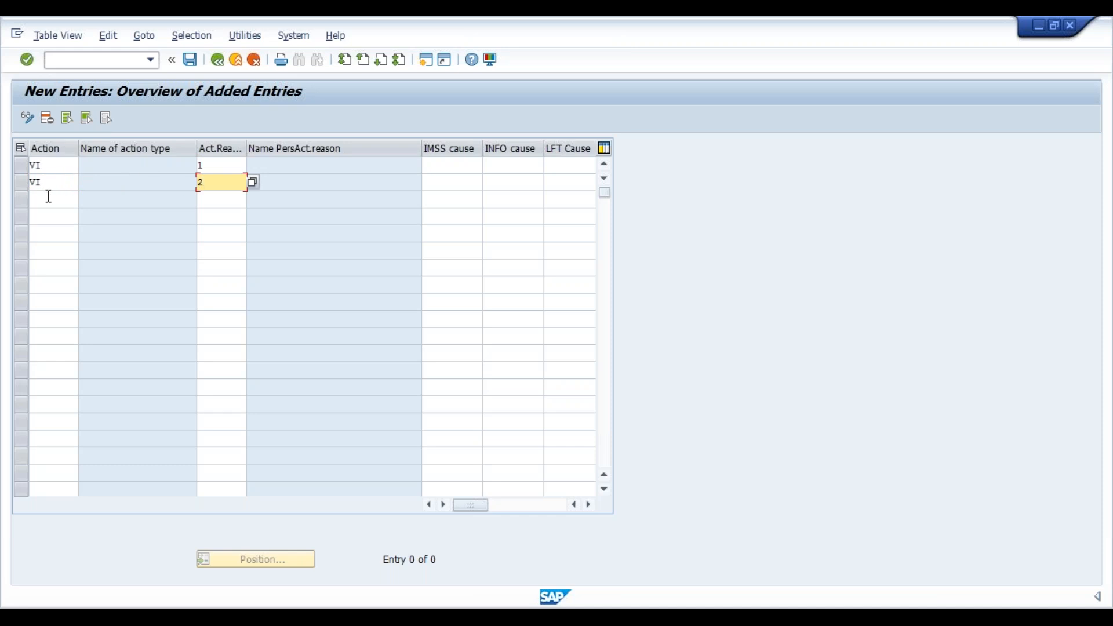
- Add a third row with action VI and action reason 3
{"action": "left_click", "coordinate": [49, 196]}
{"action": "type", "text": "Vi"}
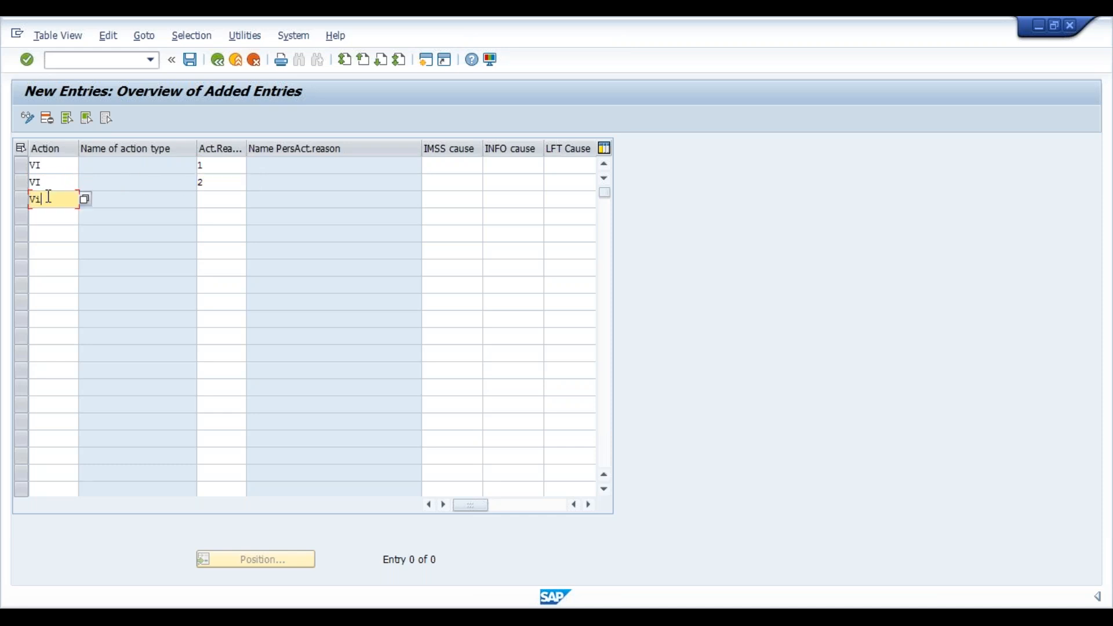
{"action": "key", "text": "Tab"}
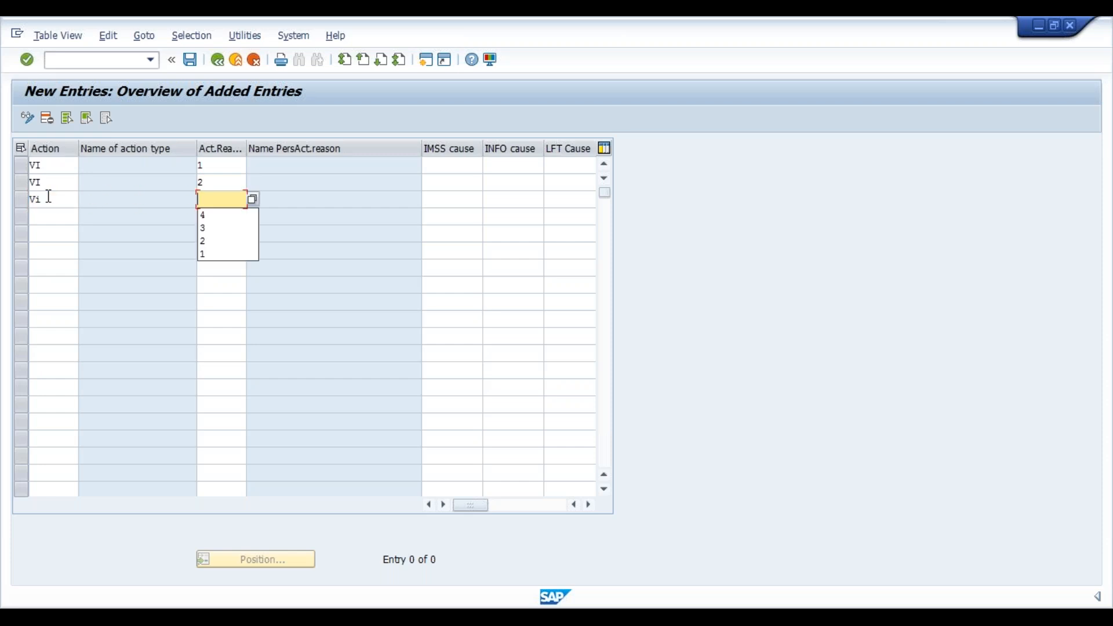
{"action": "key", "text": "shift+Tab"}
{"action": "type", "text": "VI"}
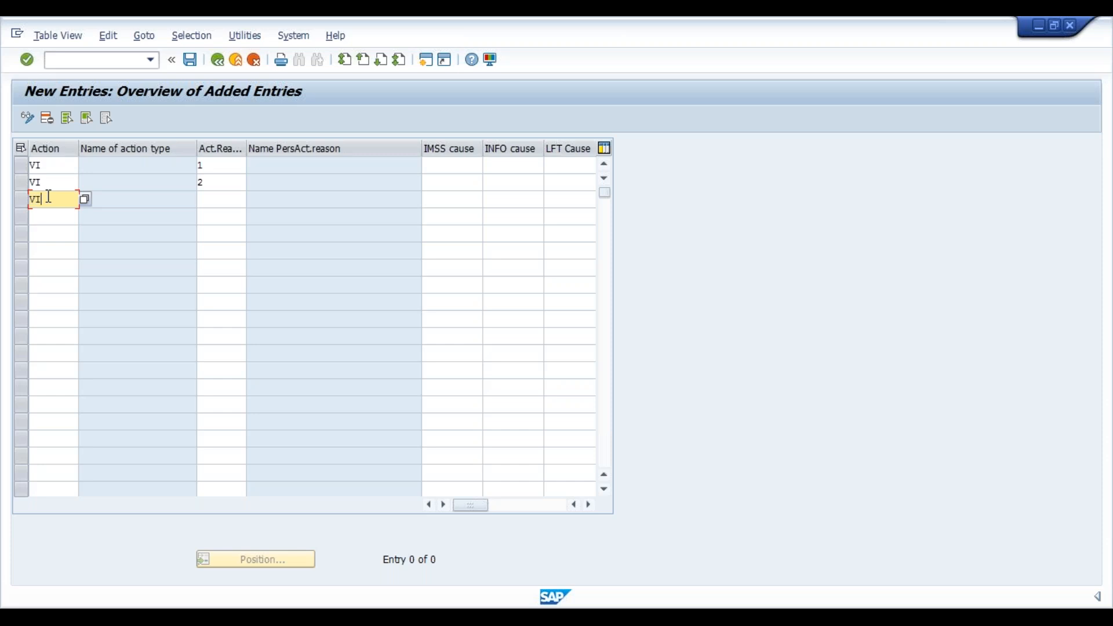
{"action": "key", "text": "Tab"}
{"action": "type", "text": "3"}
{"action": "key", "text": "Tab"}
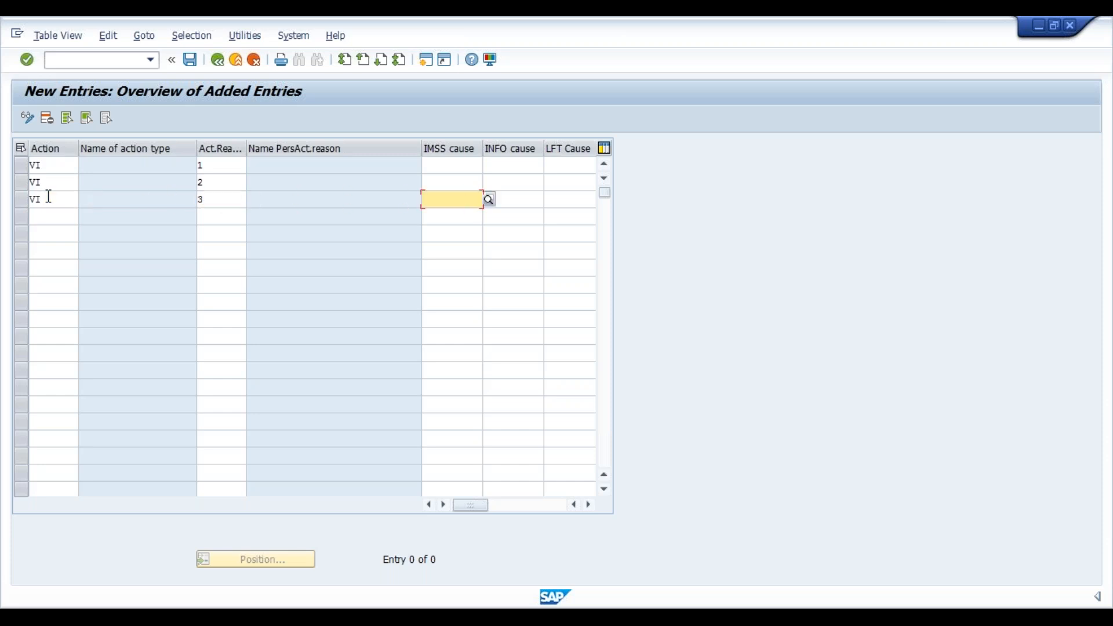
- Add a fourth row with action VI and reason 4, then validate the rows and check their action and reason names
{"action": "key", "text": "Tab"}
{"action": "key", "text": "Tab"}
{"action": "key", "text": "Tab"}
{"action": "type", "text": "VI"}
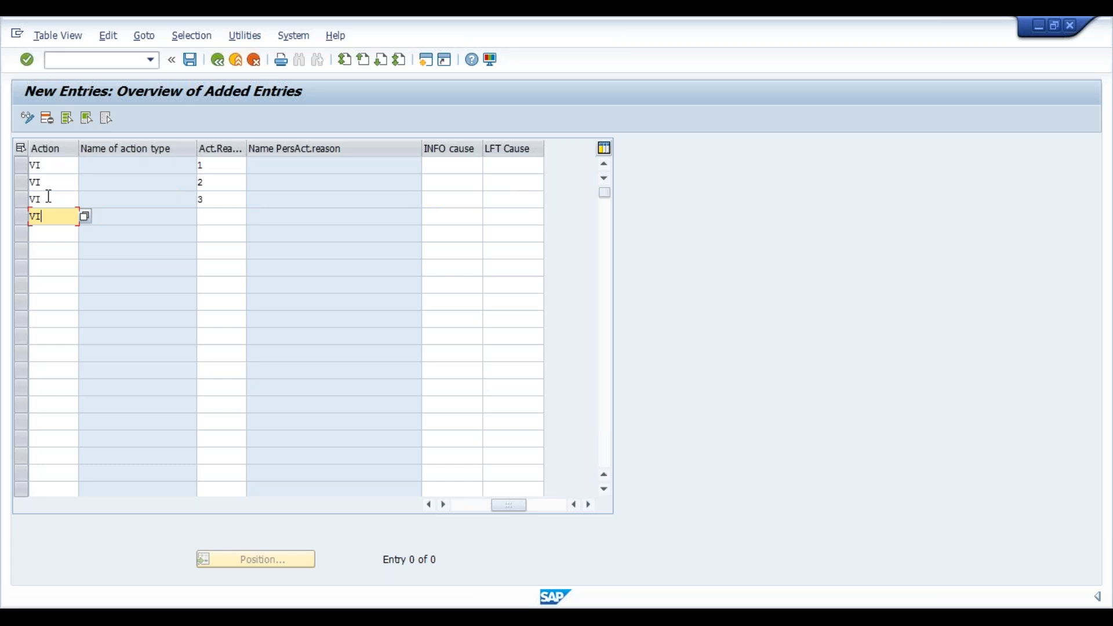
{"action": "key", "text": "Tab"}
{"action": "type", "text": "4"}
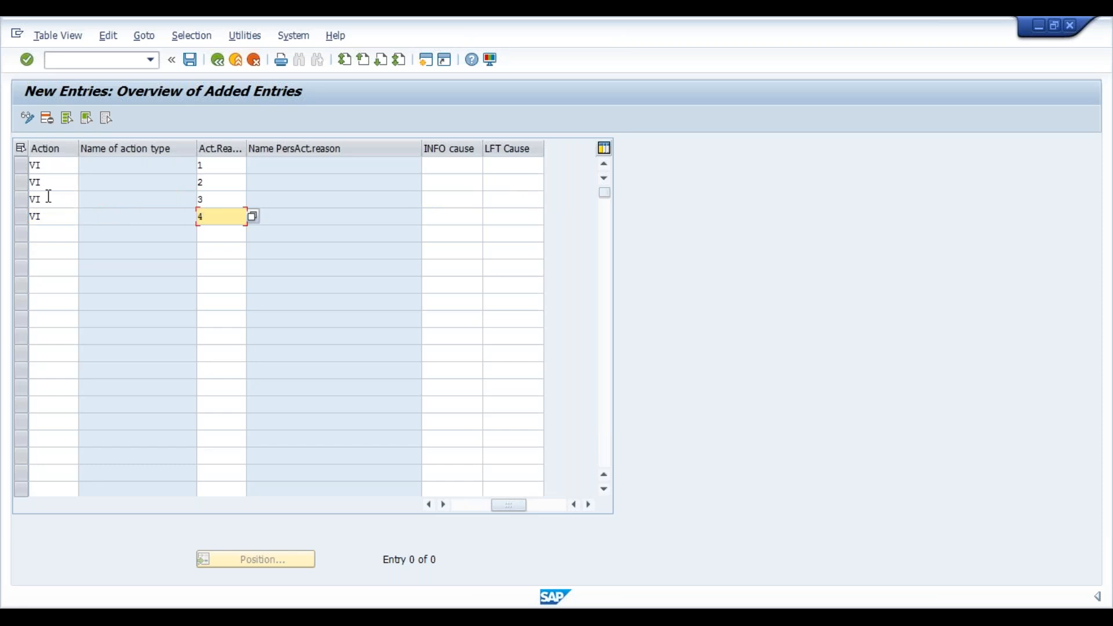
{"action": "left_click", "coordinate": [222, 169]}
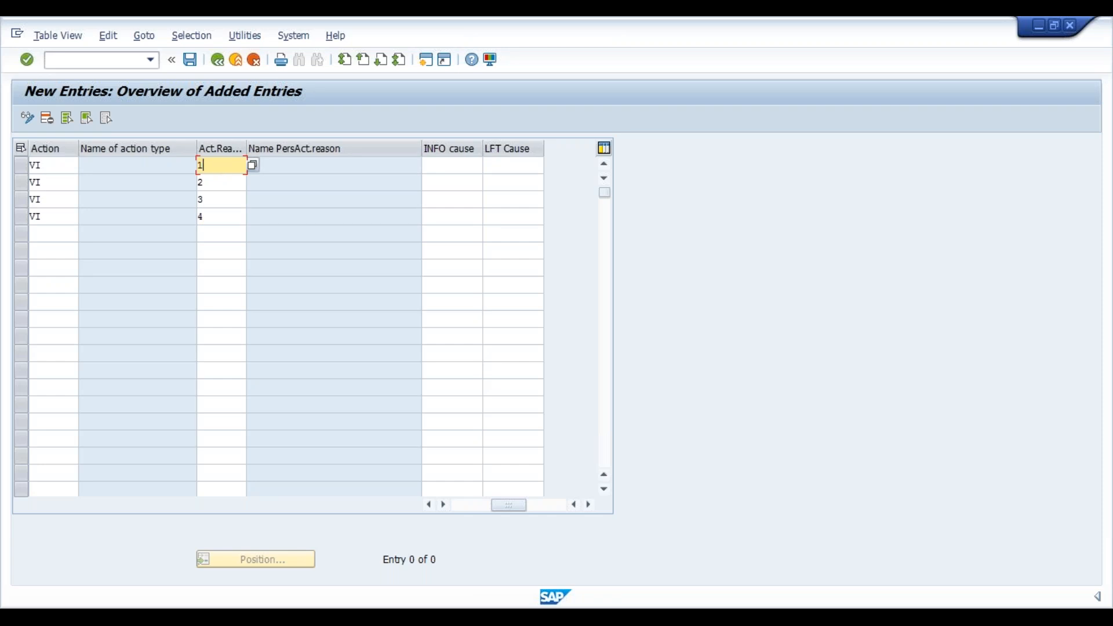
{"action": "key", "text": "Return"}
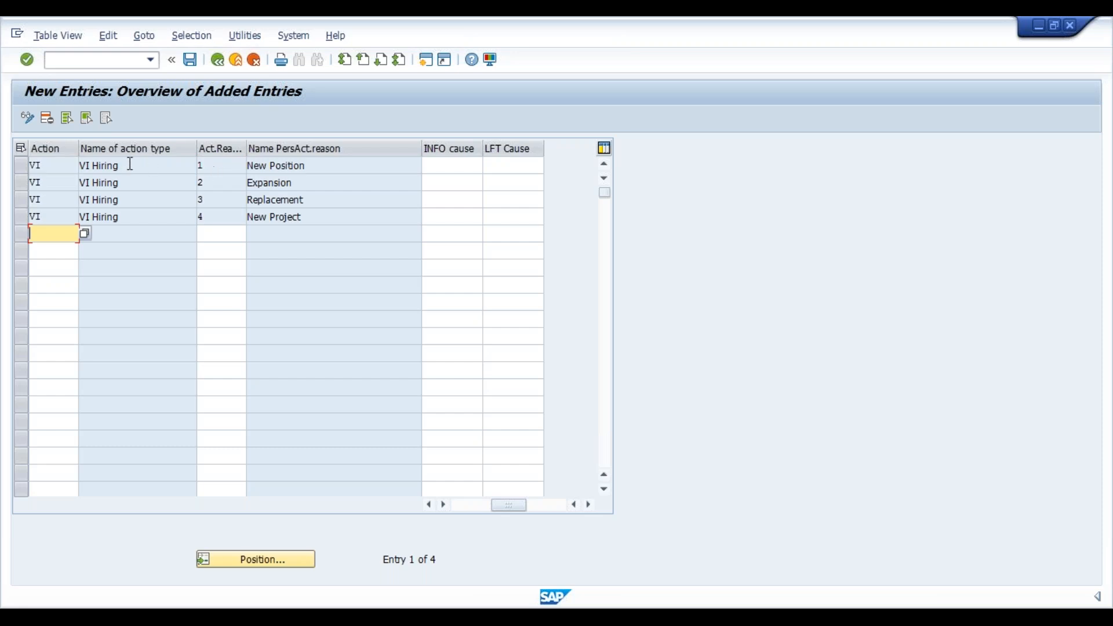
{"action": "left_click_drag", "start_coordinate": [121, 166], "coordinate": [83, 169]}
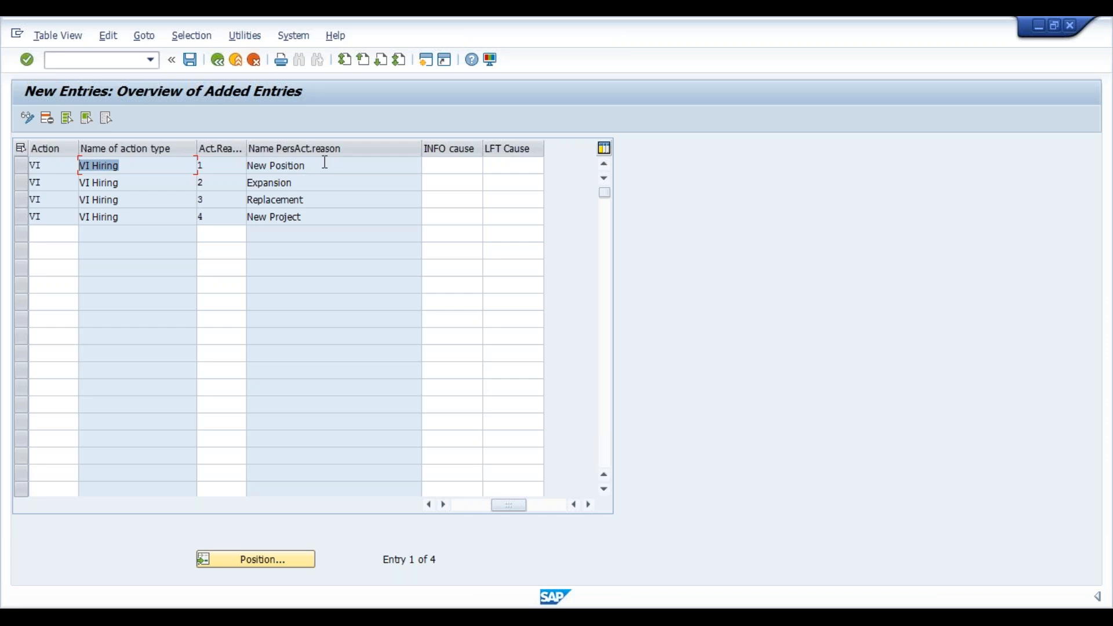
{"action": "left_click_drag", "start_coordinate": [322, 165], "coordinate": [252, 167]}
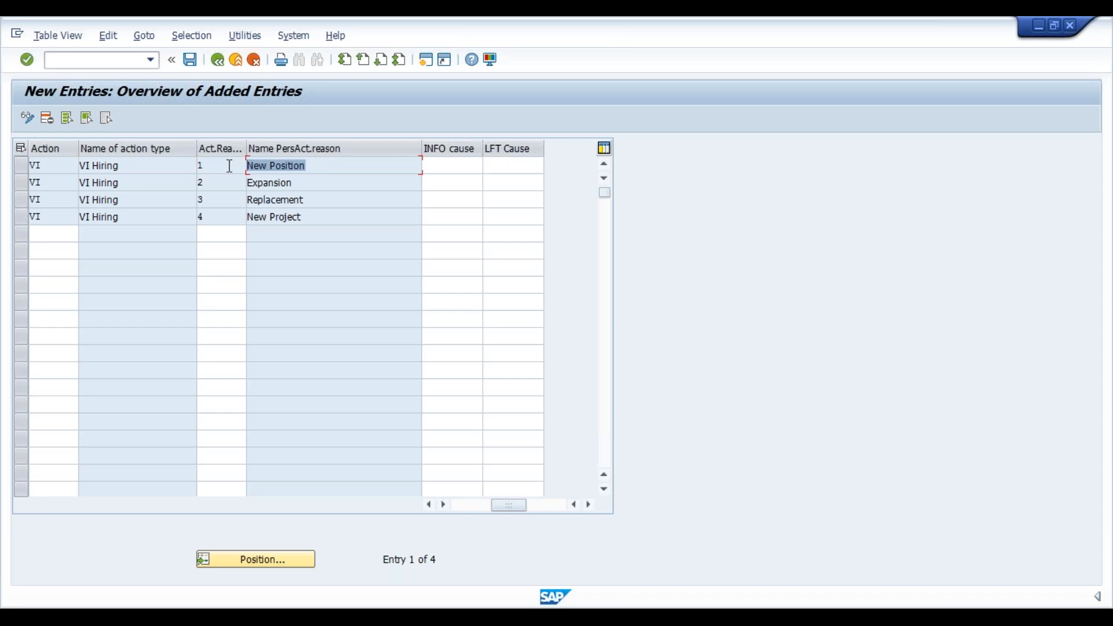
- Save the new Mexican action reasons under the customizing request and leave the new entries and the overview
{"action": "left_click", "coordinate": [398, 220]}
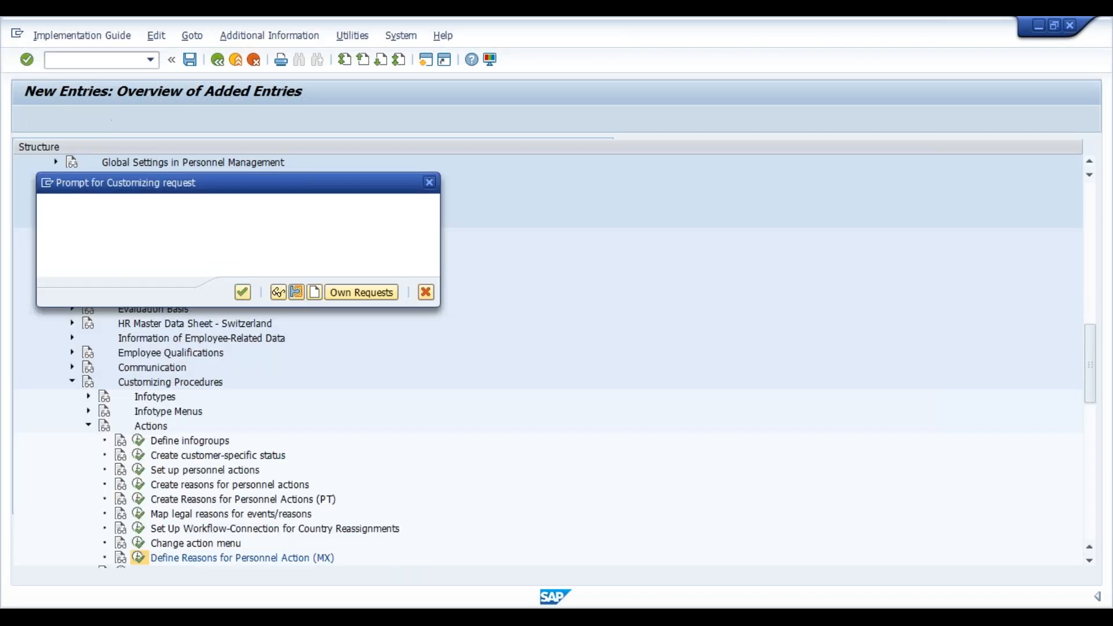
{"action": "left_click", "coordinate": [243, 293]}
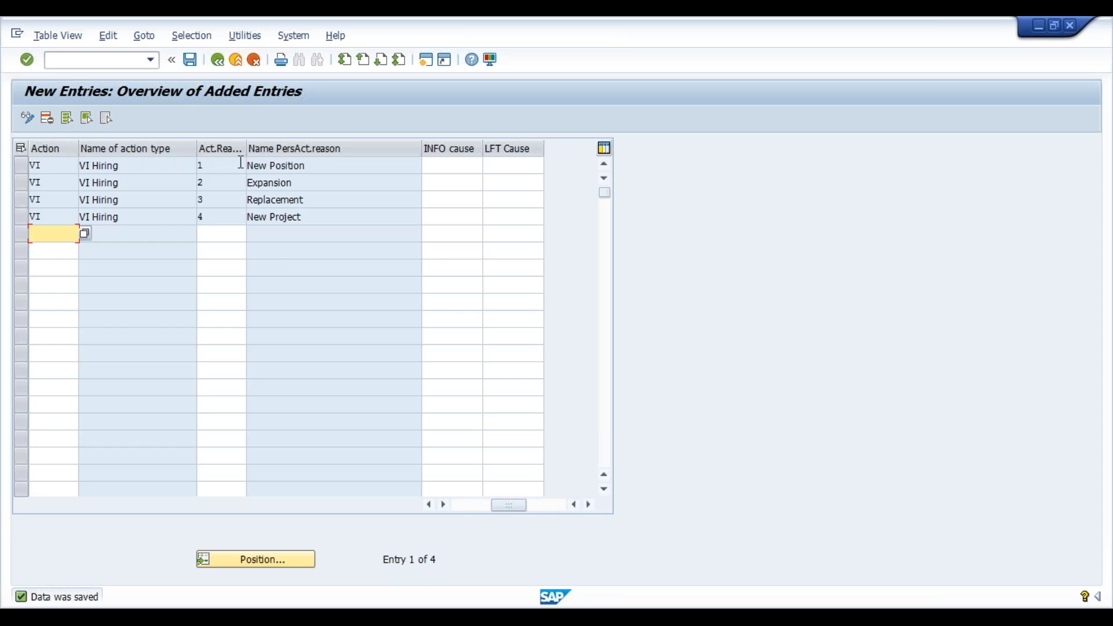
{"action": "left_click", "coordinate": [222, 63]}
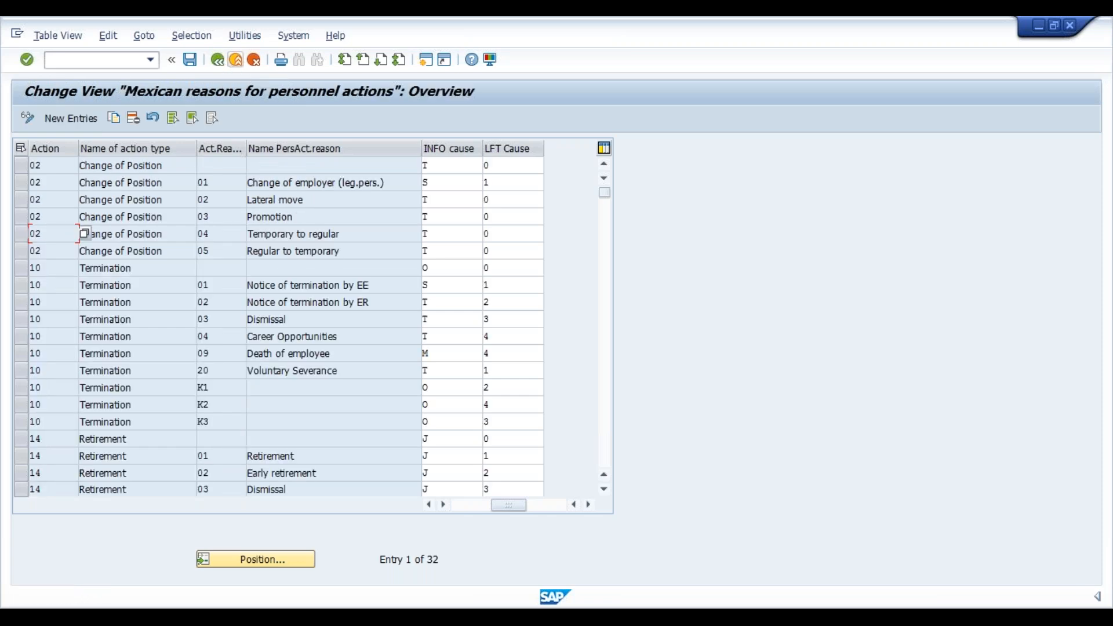
{"action": "left_click", "coordinate": [217, 61]}
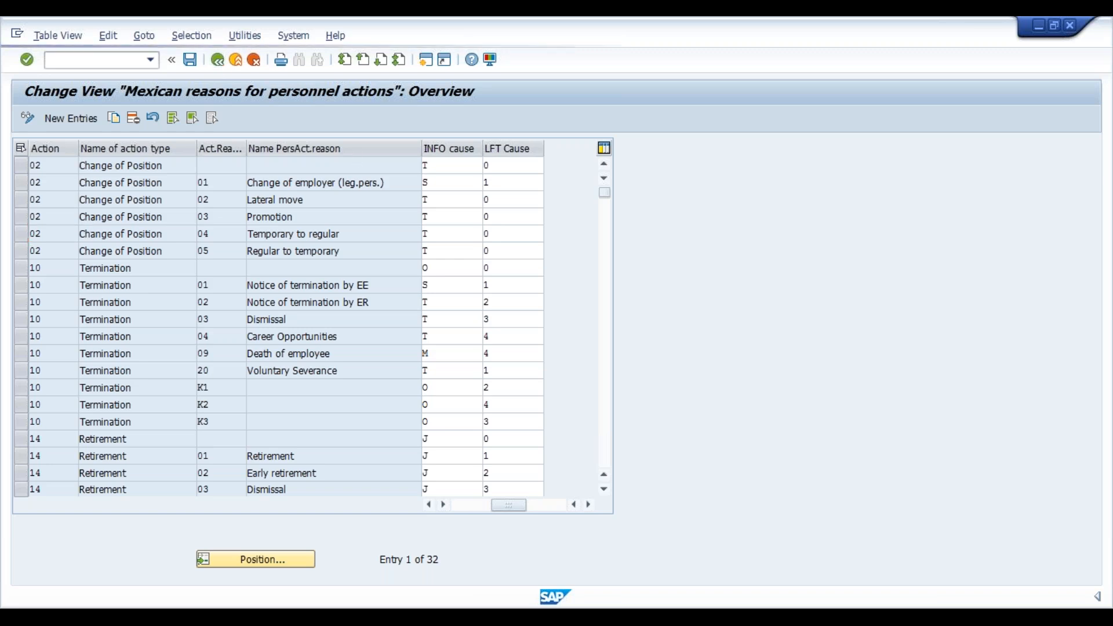